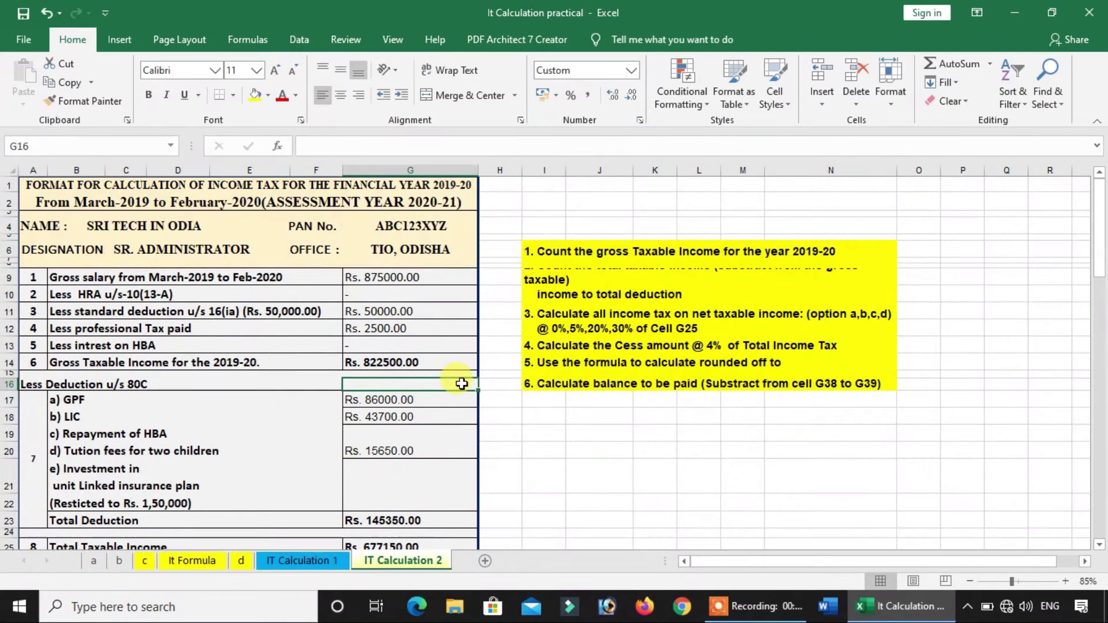
Examine the title, assessment year and employee details at the head of the IT Calculation 2 form
{"action": "scroll", "coordinate": [461, 384], "scroll_direction": "up", "scroll_amount": 1}
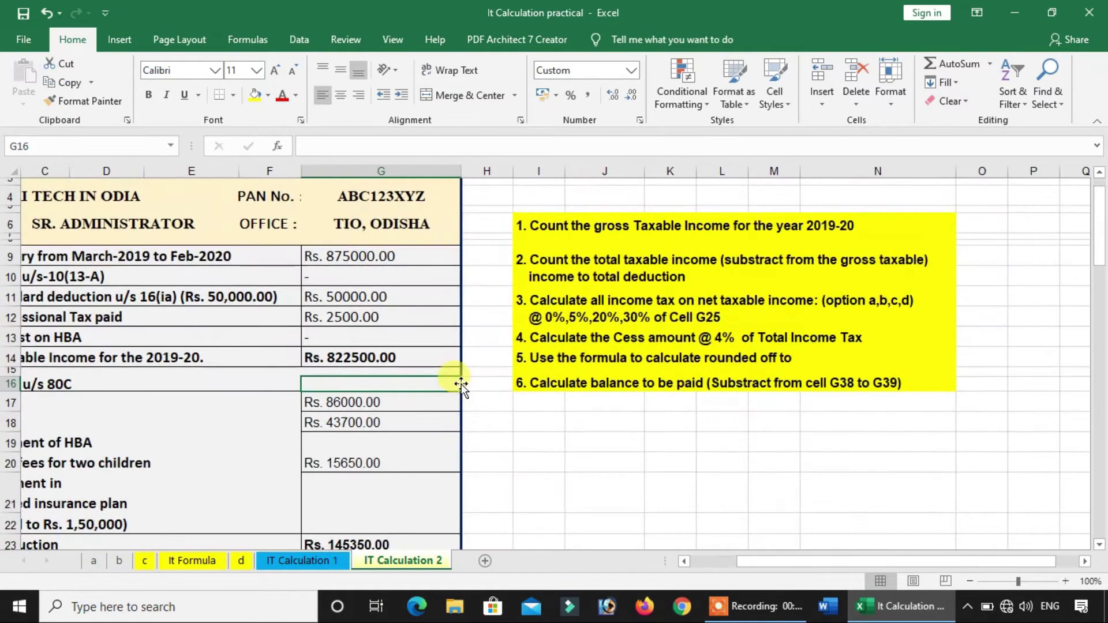
{"action": "scroll", "coordinate": [377, 329], "scroll_direction": "up", "scroll_amount": 1}
{"action": "left_click_drag", "start_coordinate": [799, 571], "coordinate": [696, 563]}
{"action": "left_click", "coordinate": [344, 265]}
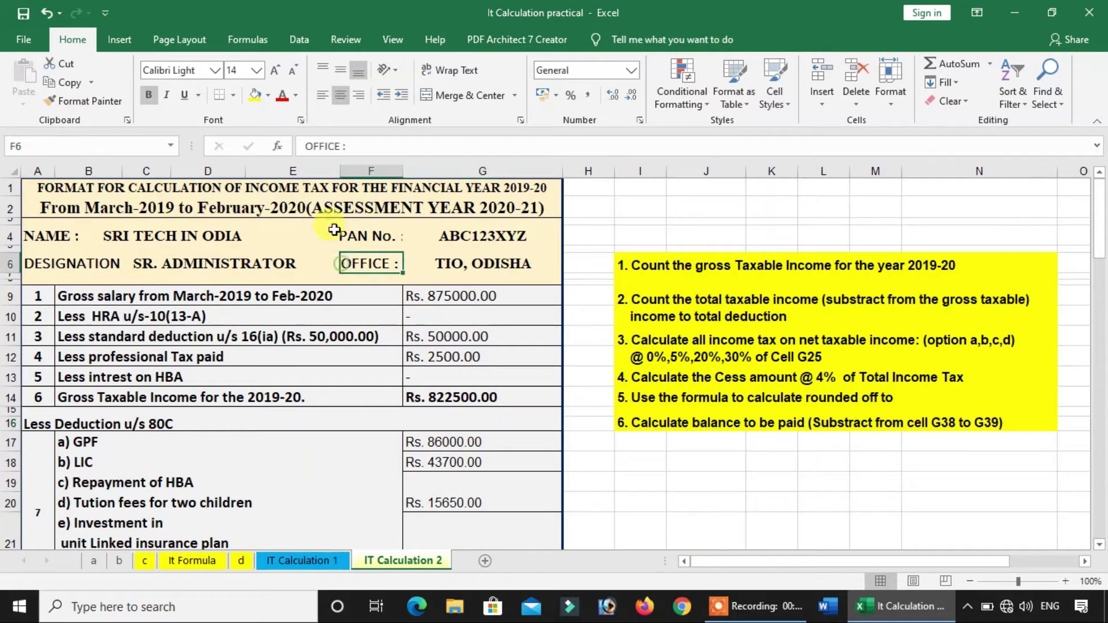
{"action": "left_click", "coordinate": [284, 187]}
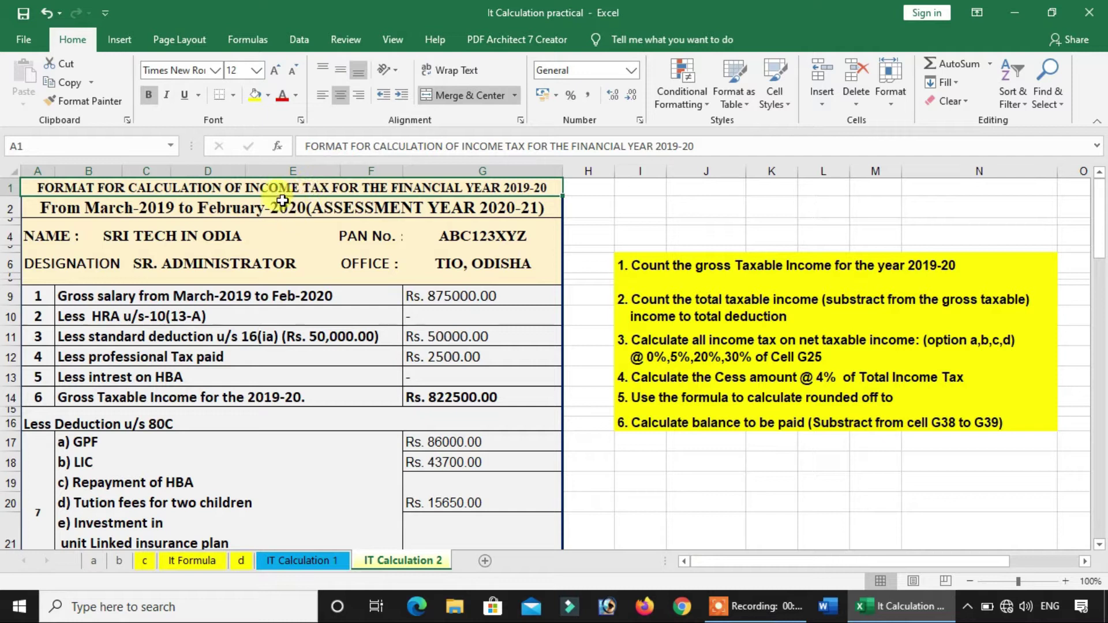
{"action": "left_click_drag", "start_coordinate": [295, 188], "coordinate": [312, 293]}
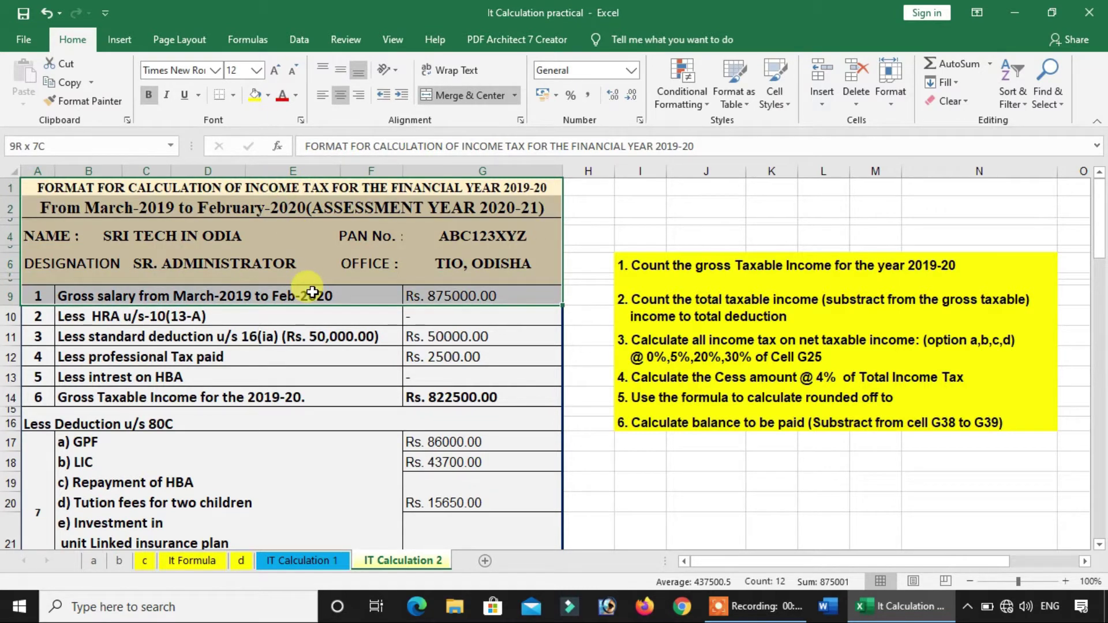
{"action": "left_click", "coordinate": [386, 332]}
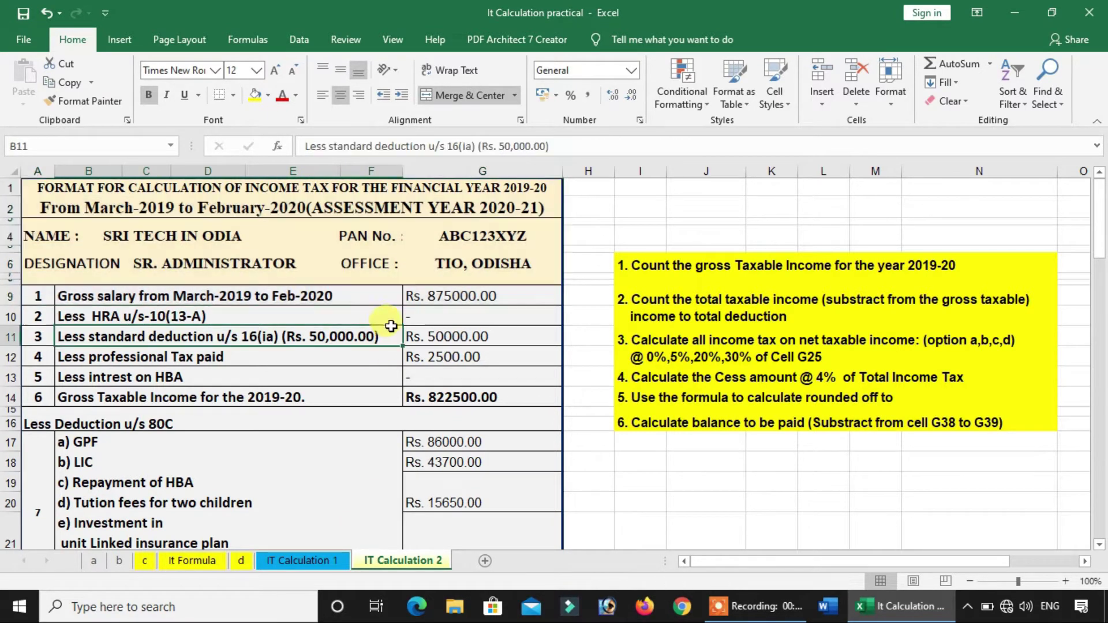
{"action": "left_click_drag", "start_coordinate": [327, 209], "coordinate": [355, 264]}
{"action": "left_click", "coordinate": [376, 312]}
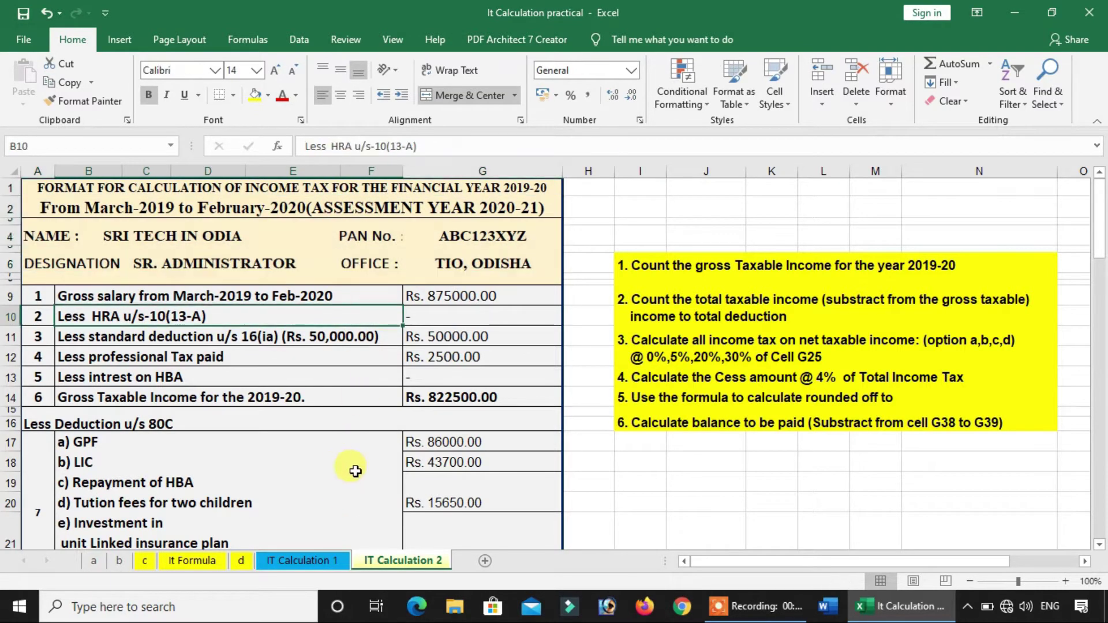
Look over the income tax slab rate table on the IT Calculation 1 sheet, and return to IT Calculation 2
{"action": "left_click", "coordinate": [304, 560]}
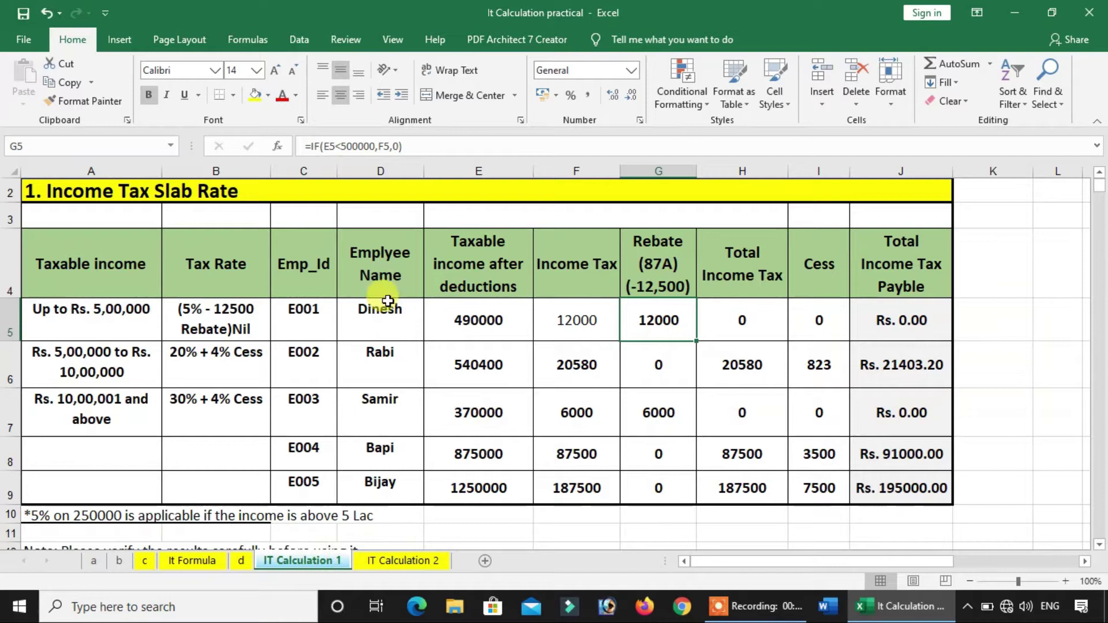
{"action": "left_click_drag", "start_coordinate": [93, 197], "coordinate": [812, 490]}
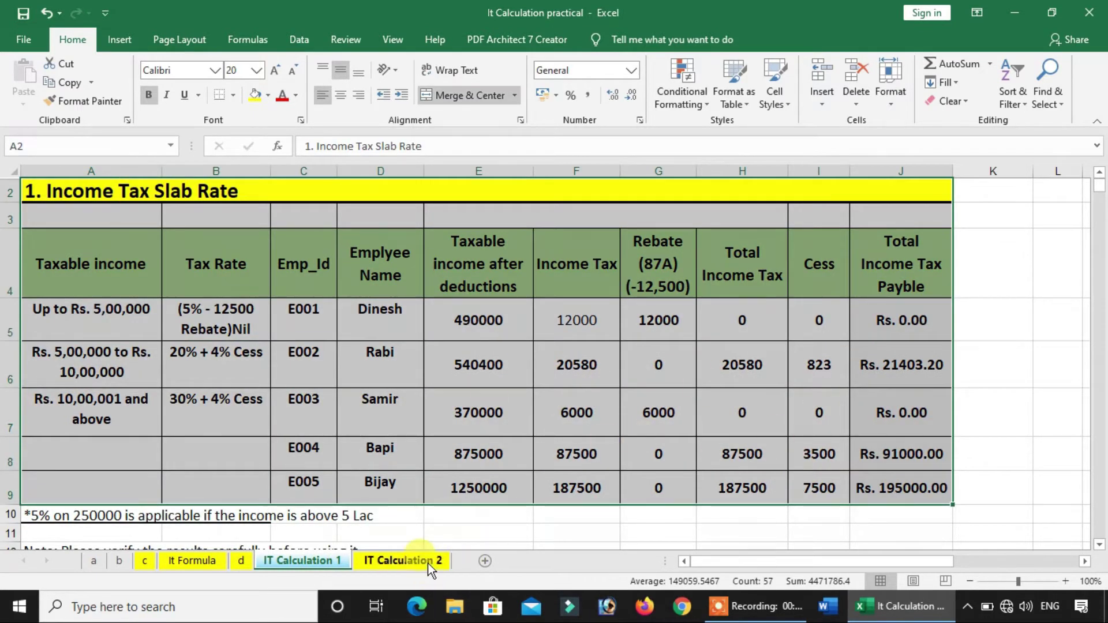
{"action": "left_click", "coordinate": [428, 563]}
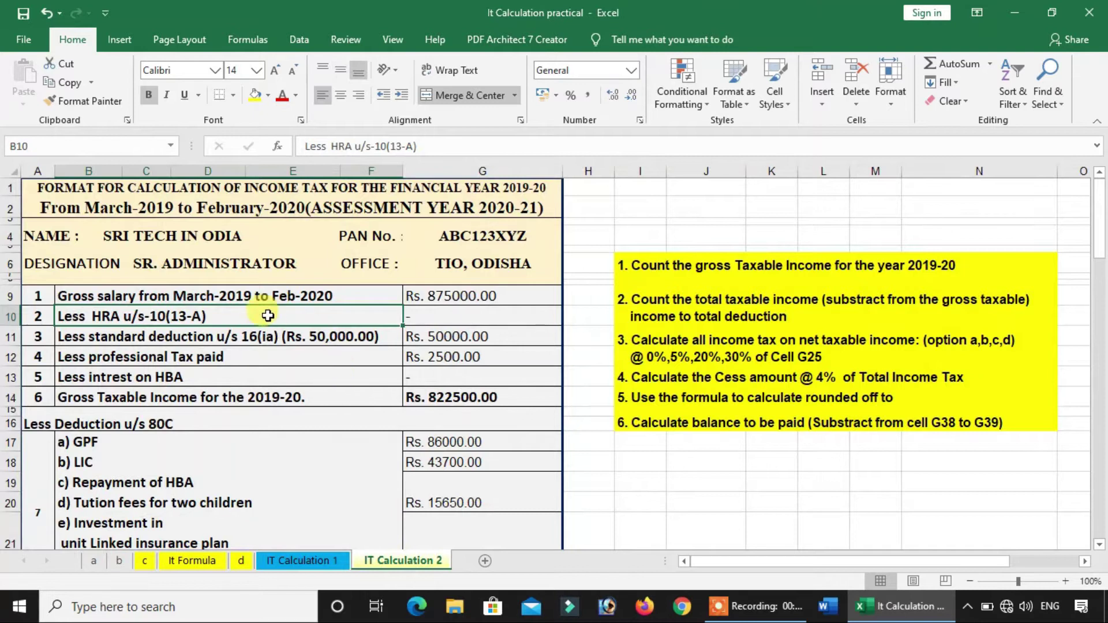
Examine the employee details and the salary and deduction rows 9 to 14 with their amounts in column G
{"action": "left_click", "coordinate": [247, 187]}
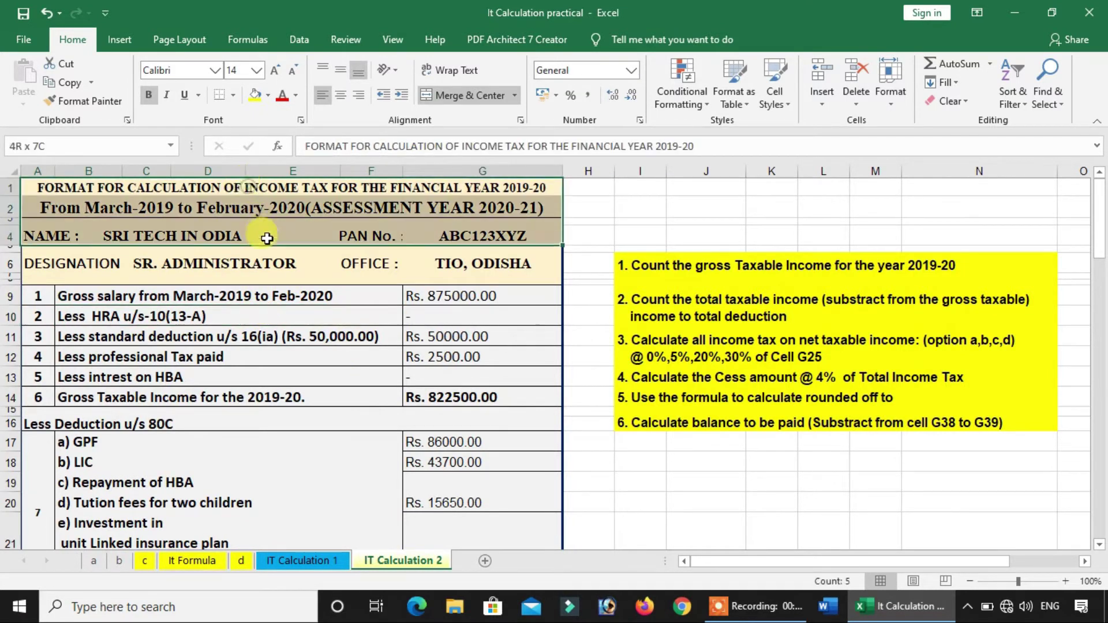
{"action": "left_click", "coordinate": [115, 242]}
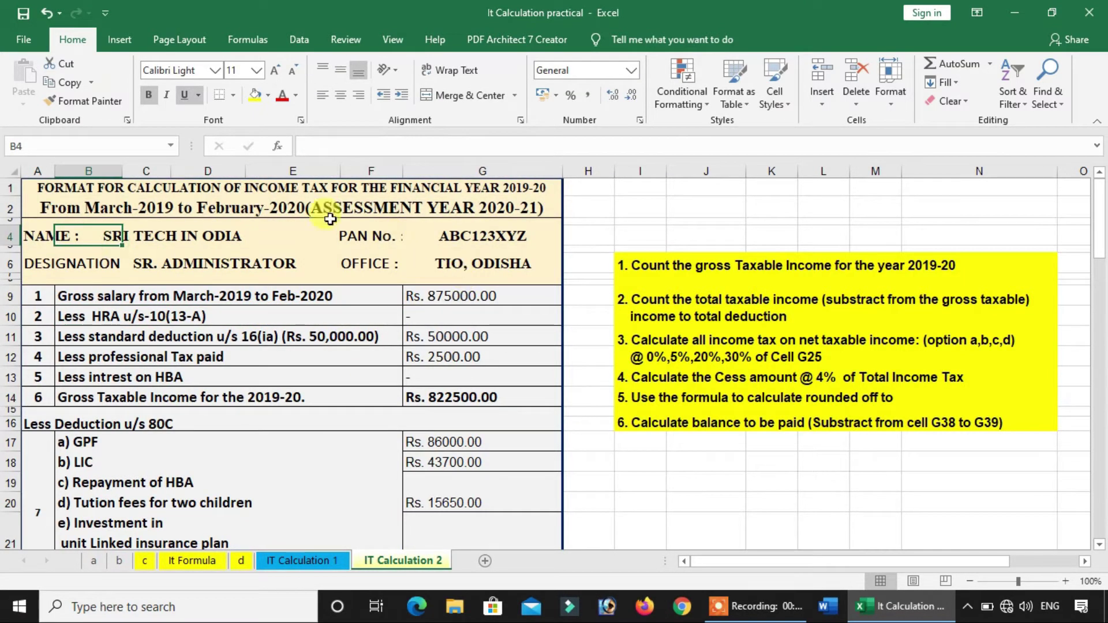
{"action": "left_click", "coordinate": [259, 263]}
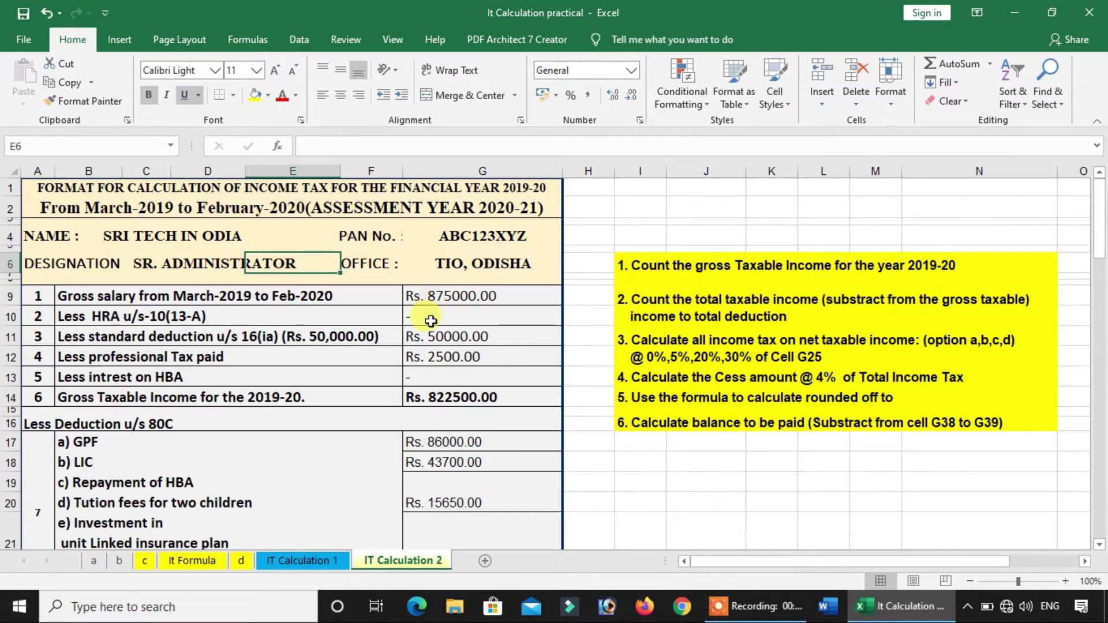
{"action": "scroll", "coordinate": [431, 318], "scroll_direction": "down", "scroll_amount": 1}
{"action": "left_click_drag", "start_coordinate": [231, 250], "coordinate": [240, 349]}
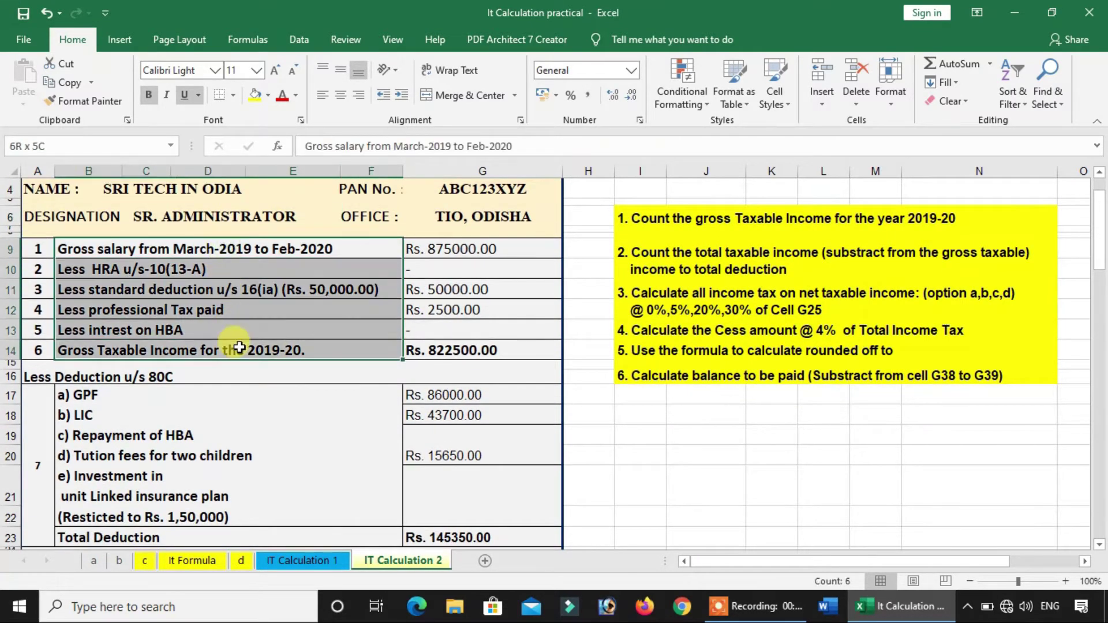
{"action": "left_click_drag", "start_coordinate": [478, 250], "coordinate": [496, 339]}
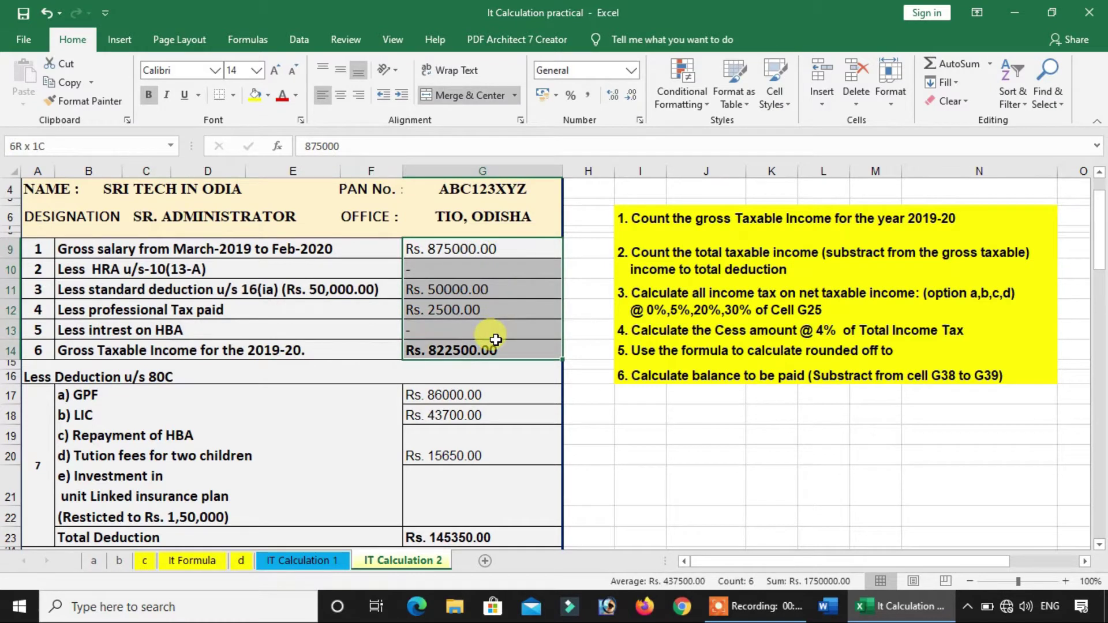
{"action": "scroll", "coordinate": [288, 375], "scroll_direction": "down", "scroll_amount": 1}
{"action": "scroll", "coordinate": [213, 345], "scroll_direction": "up", "scroll_amount": 3}
{"action": "left_click", "coordinate": [87, 295]}
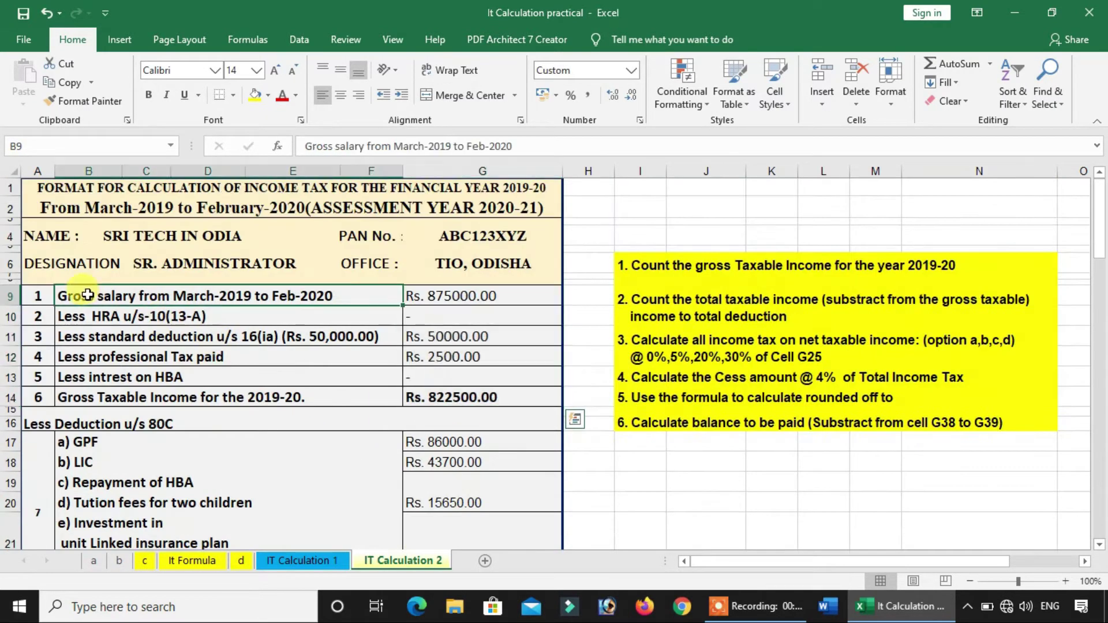
Review the form from the 80C deductions through taxable income and tax payable down to the declaration and signature block
{"action": "left_click", "coordinate": [141, 423]}
{"action": "scroll", "coordinate": [144, 438], "scroll_direction": "down", "scroll_amount": 3}
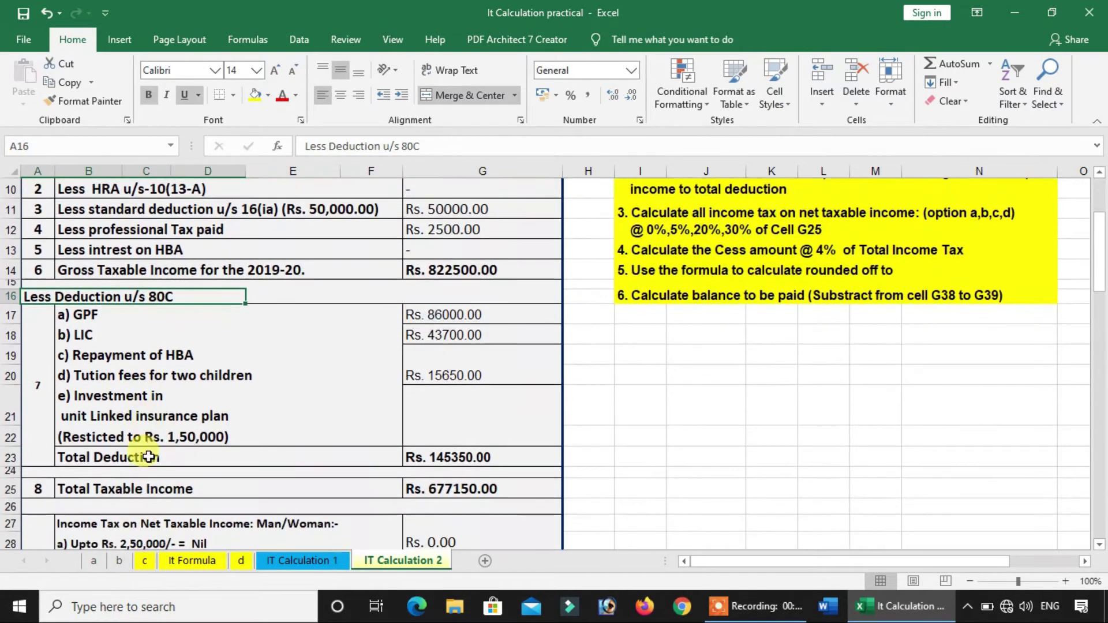
{"action": "left_click", "coordinate": [148, 489]}
{"action": "scroll", "coordinate": [147, 489], "scroll_direction": "down", "scroll_amount": 4}
{"action": "left_click", "coordinate": [145, 396]}
{"action": "scroll", "coordinate": [145, 462], "scroll_direction": "down", "scroll_amount": 4}
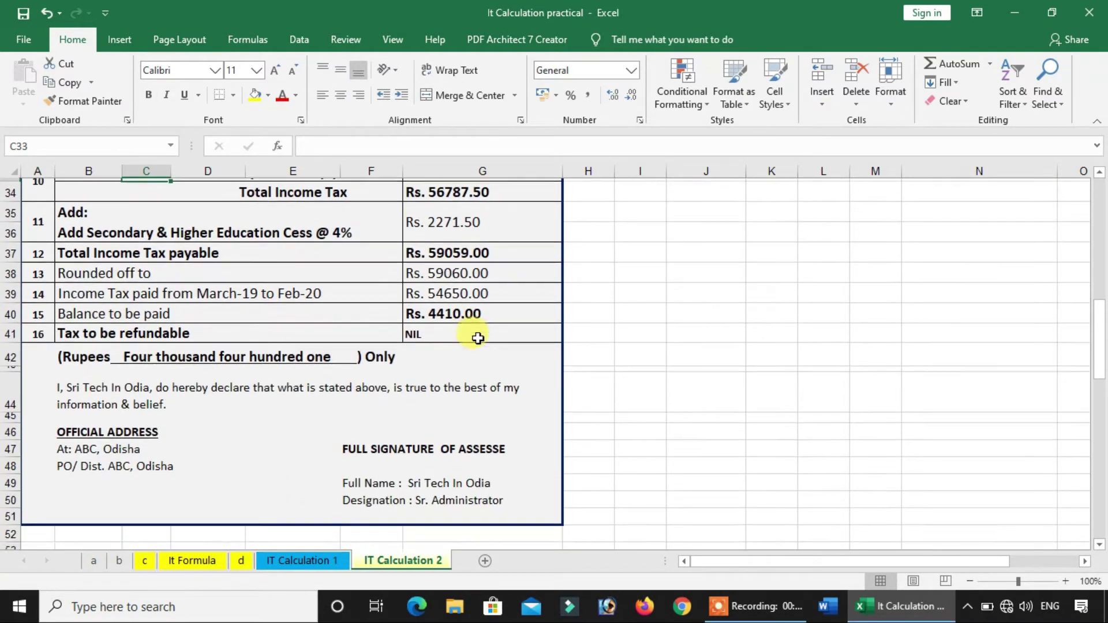
{"action": "left_click_drag", "start_coordinate": [455, 250], "coordinate": [440, 339]}
{"action": "left_click", "coordinate": [90, 381]}
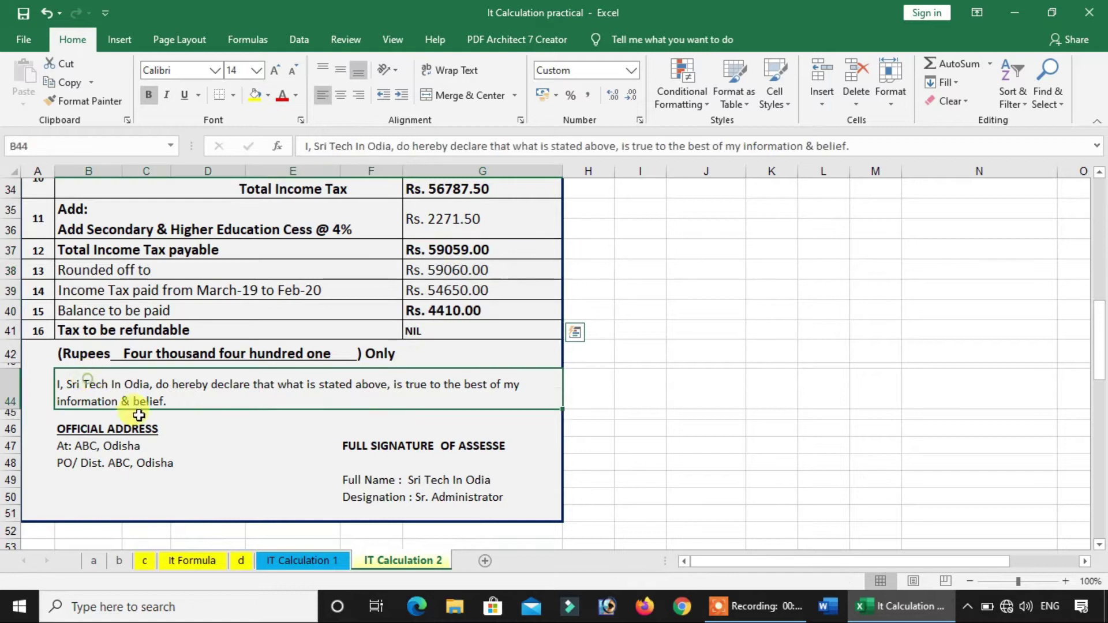
{"action": "left_click_drag", "start_coordinate": [118, 402], "coordinate": [425, 491]}
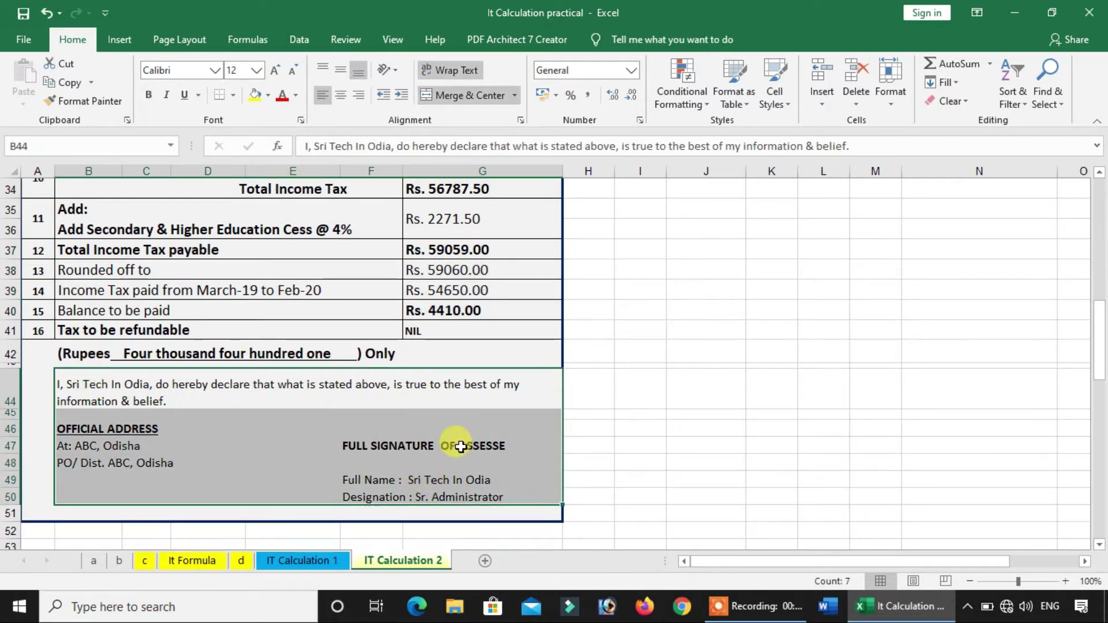
Review the upper part of the form and read the numbered list of calculation tasks beside it
{"action": "scroll", "coordinate": [460, 447], "scroll_direction": "up", "scroll_amount": 8}
{"action": "scroll", "coordinate": [460, 446], "scroll_direction": "up", "scroll_amount": 3}
{"action": "left_click", "coordinate": [149, 204]}
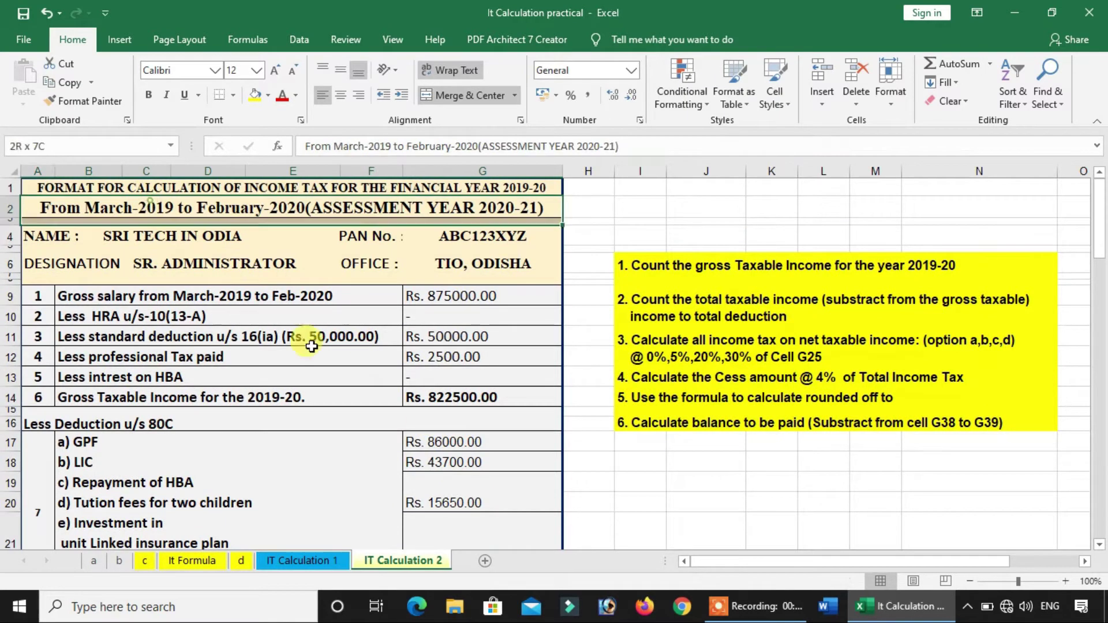
{"action": "left_click_drag", "start_coordinate": [215, 247], "coordinate": [412, 513]}
{"action": "left_click", "coordinate": [395, 378]}
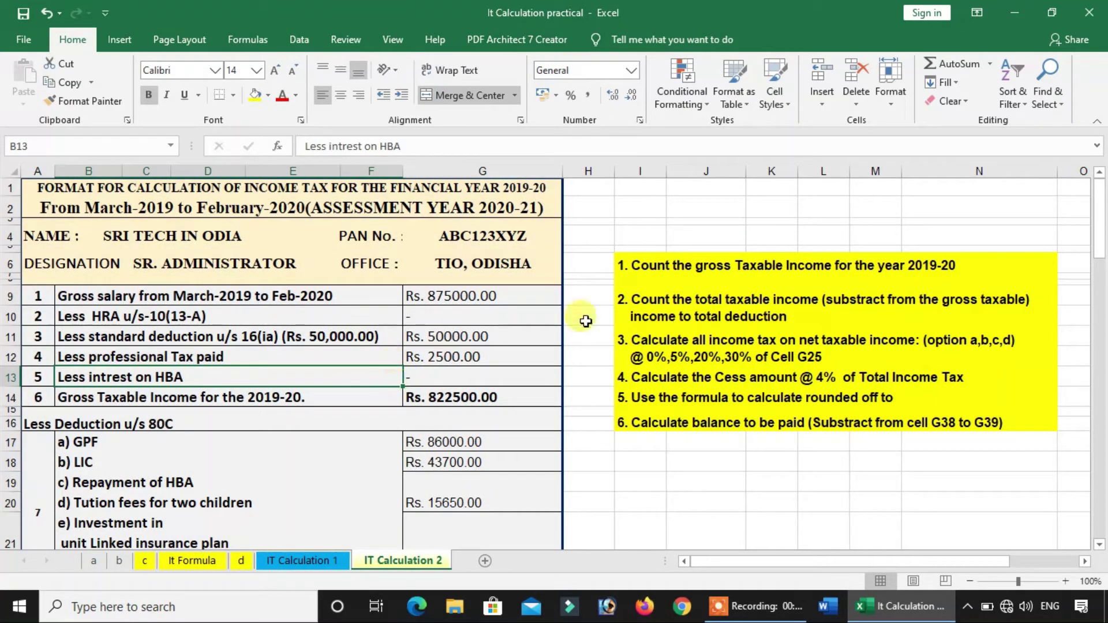
{"action": "left_click_drag", "start_coordinate": [653, 264], "coordinate": [662, 413]}
{"action": "left_click", "coordinate": [662, 413]}
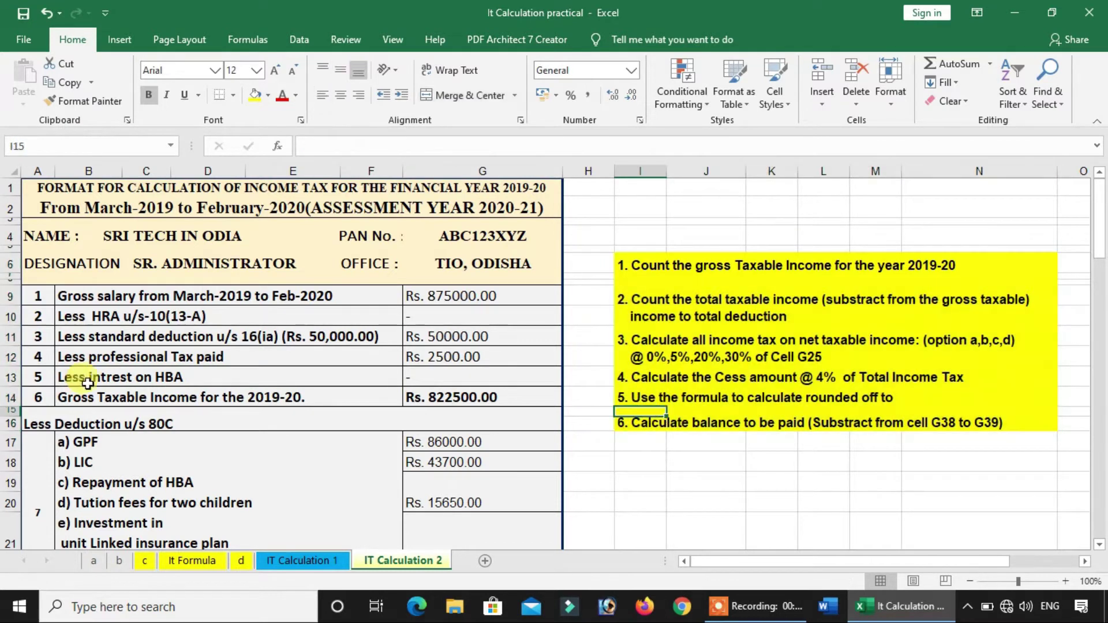
Inspect the gross taxable income formula in G14 and the cells it refers to, leaving the formula as it is
{"action": "left_click", "coordinate": [431, 301]}
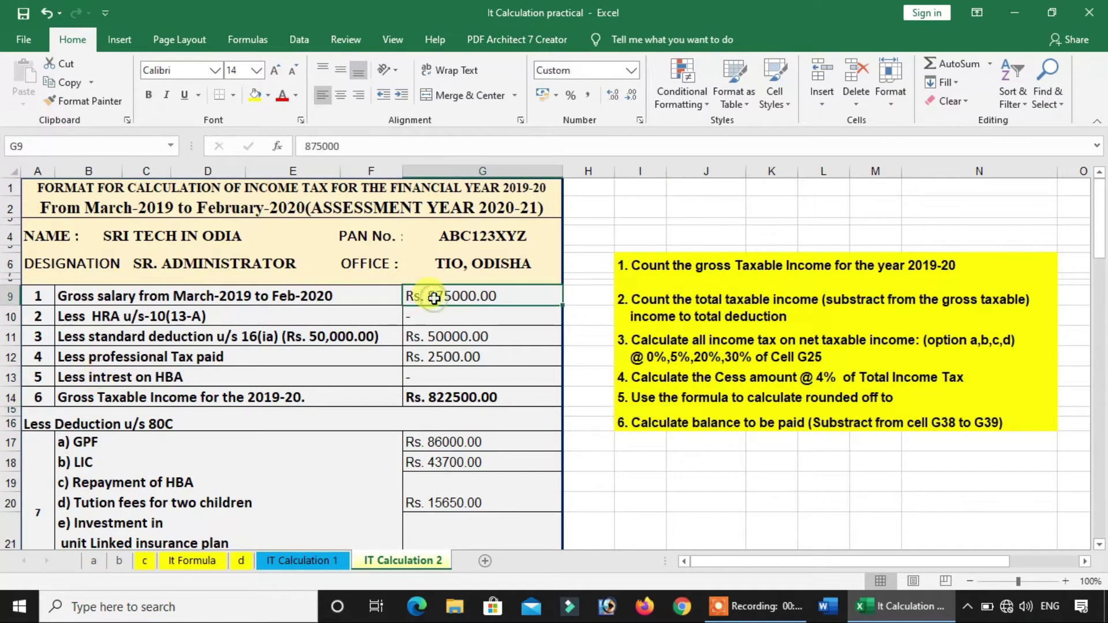
{"action": "left_click", "coordinate": [458, 400]}
{"action": "left_click", "coordinate": [451, 299]}
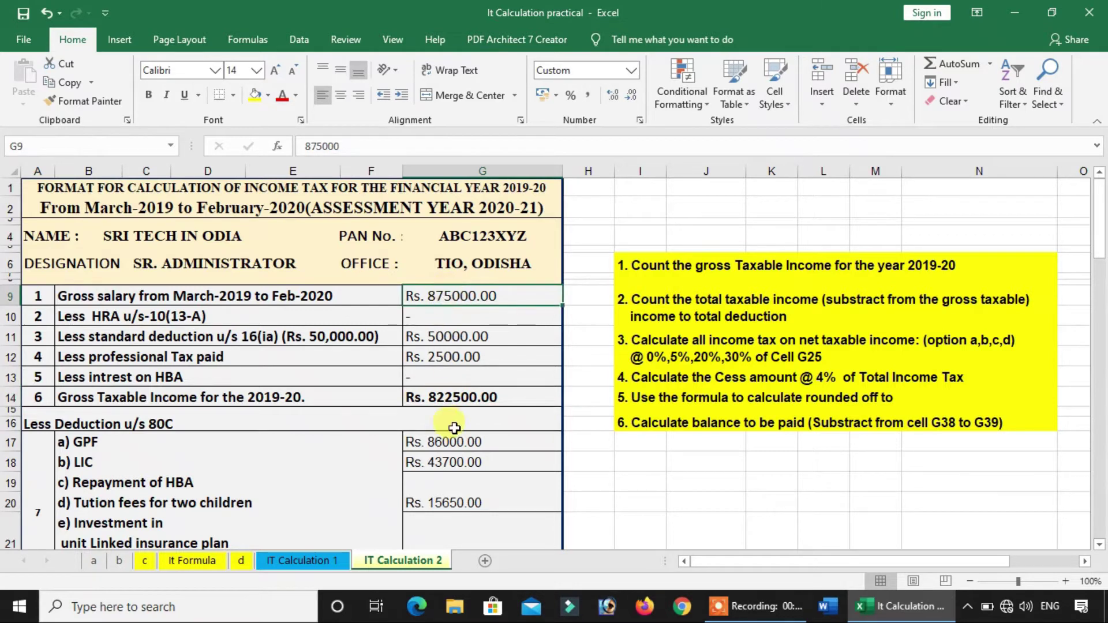
{"action": "left_click", "coordinate": [444, 398]}
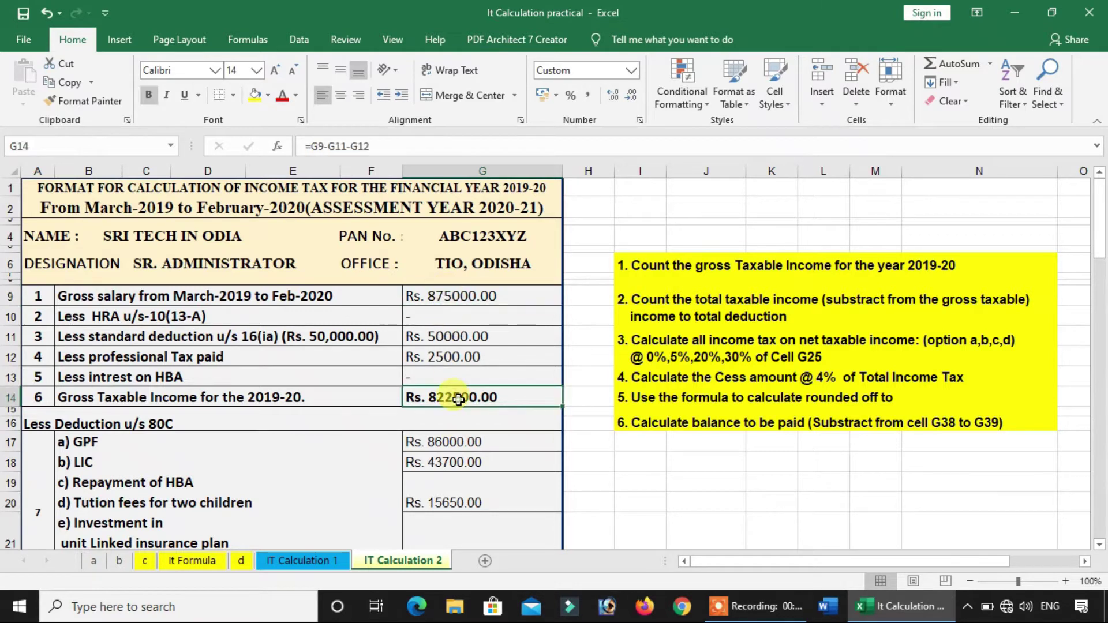
{"action": "double_click", "coordinate": [489, 396]}
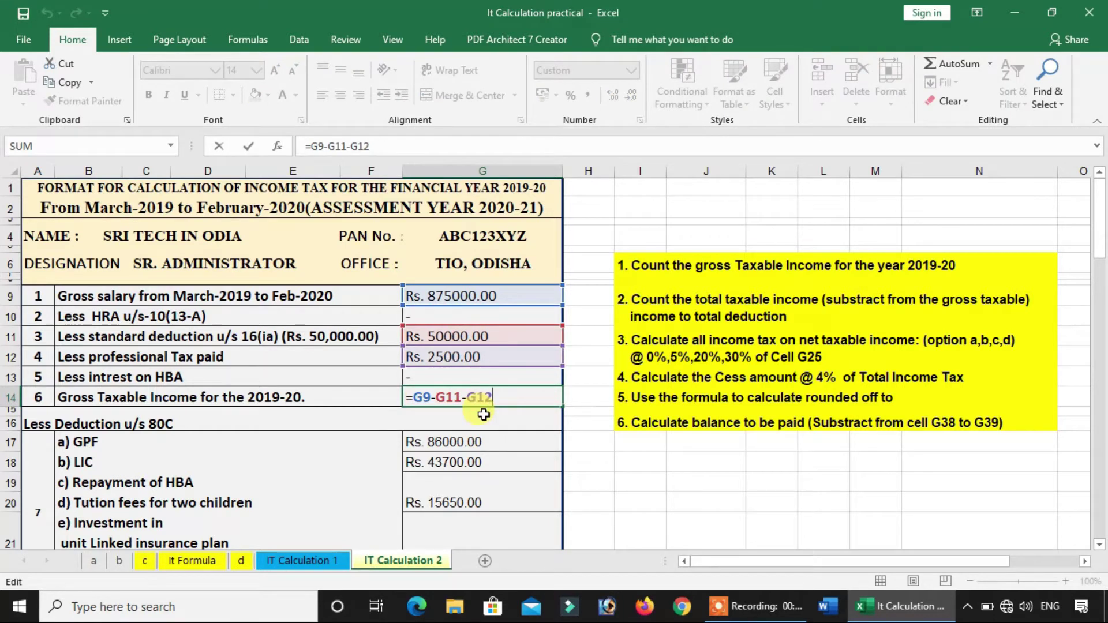
{"action": "key", "text": "Return"}
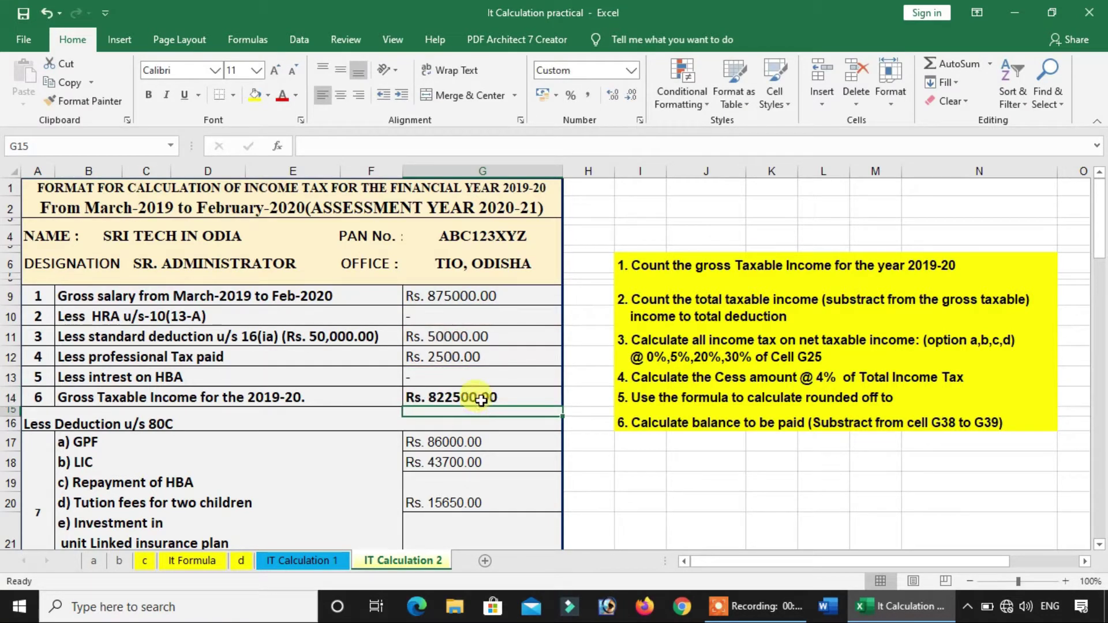
Clear the gross taxable income formula in G14 and undo the deletion
{"action": "left_click", "coordinate": [481, 400]}
{"action": "key", "text": "Delete"}
{"action": "left_click", "coordinate": [598, 342]}
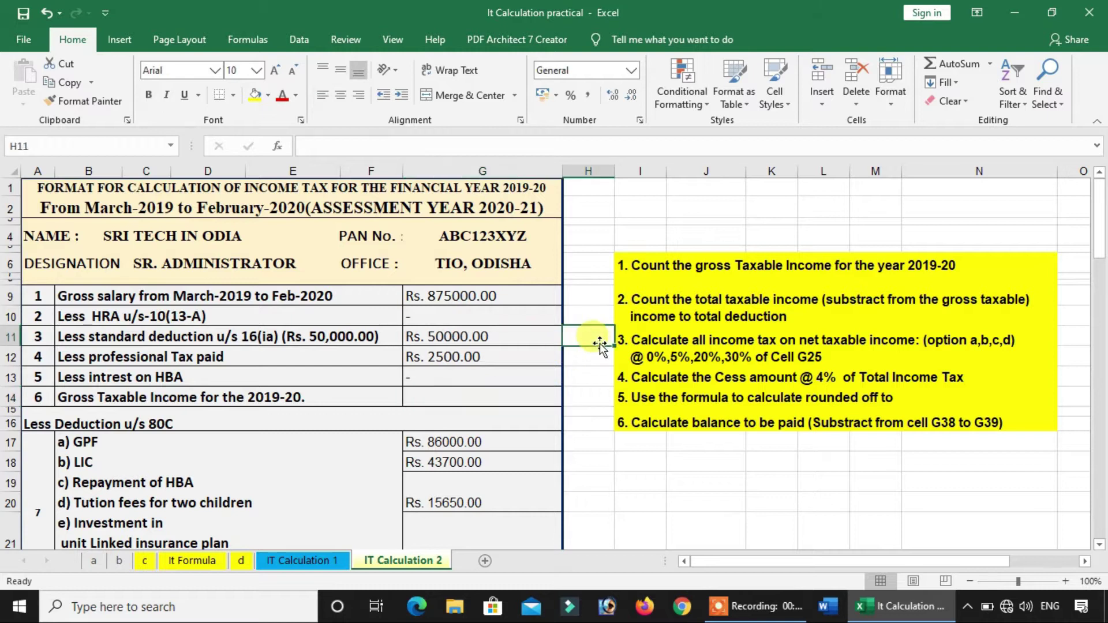
{"action": "key", "text": "ctrl+z"}
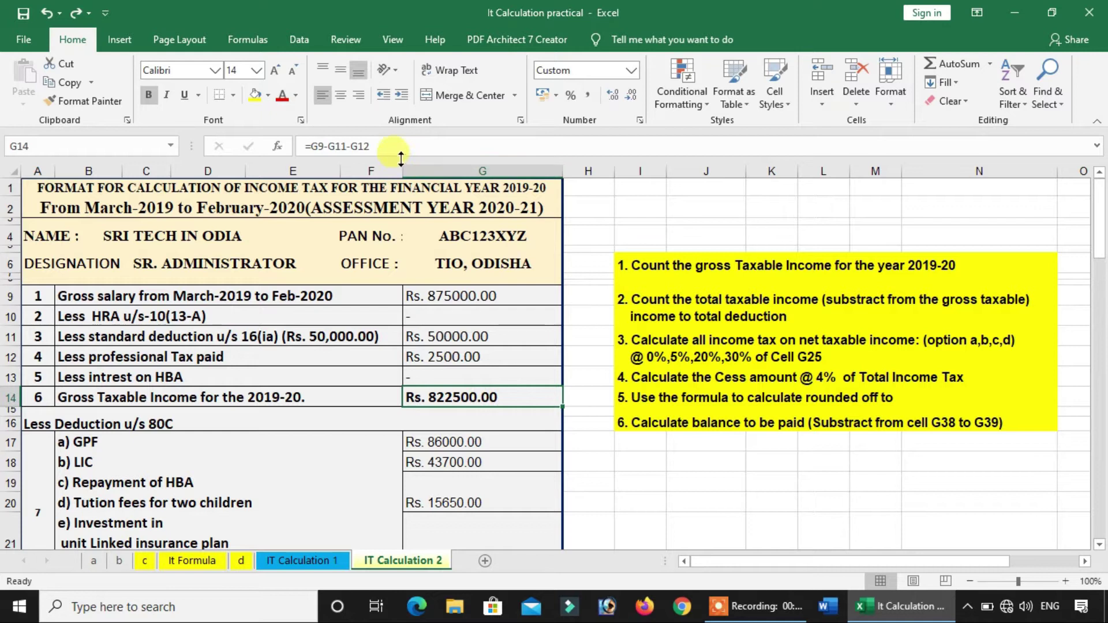
Inspect the formulas for total deduction, total taxable income, income tax, the 87A rebate and total income tax in column G
{"action": "scroll", "coordinate": [520, 419], "scroll_direction": "down", "scroll_amount": 3}
{"action": "left_click", "coordinate": [455, 458]}
{"action": "left_click", "coordinate": [478, 491]}
{"action": "scroll", "coordinate": [478, 491], "scroll_direction": "down", "scroll_amount": 3}
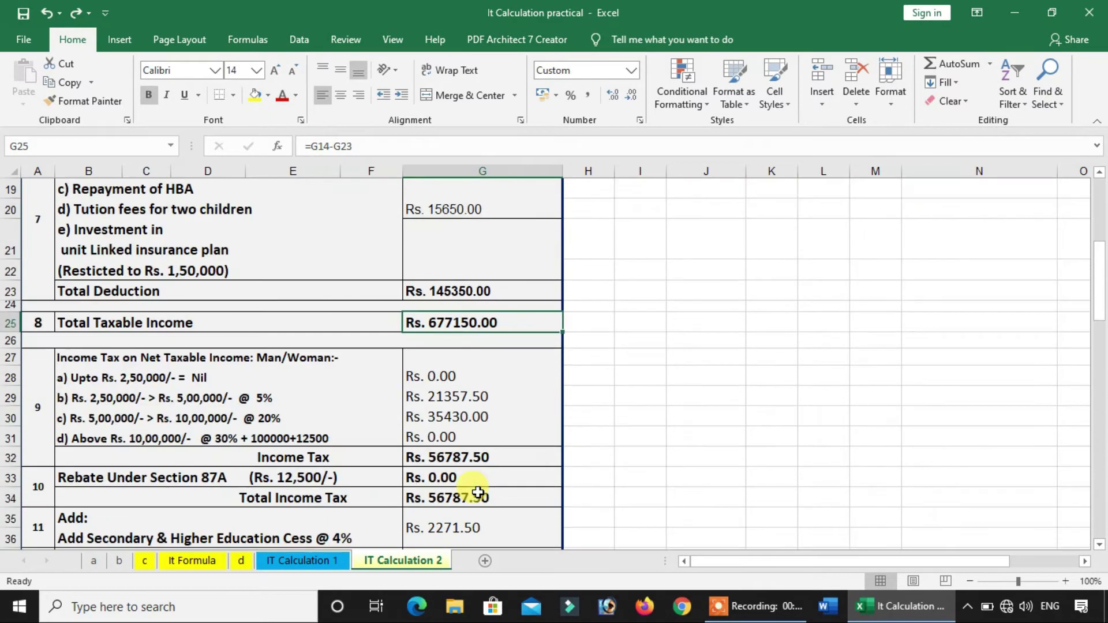
{"action": "left_click", "coordinate": [478, 458]}
{"action": "left_click", "coordinate": [478, 479]}
{"action": "left_click", "coordinate": [478, 491]}
{"action": "scroll", "coordinate": [479, 493], "scroll_direction": "up", "scroll_amount": 6}
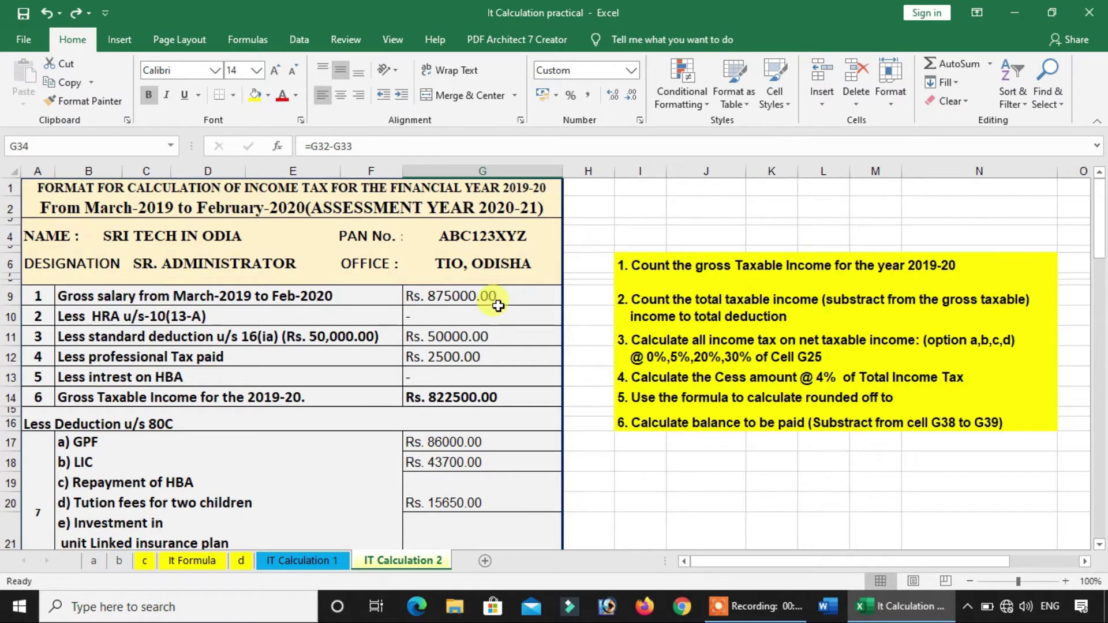
Look through the whole income tax form once more, and return to the professional tax amount in G12
{"action": "scroll", "coordinate": [417, 352], "scroll_direction": "down", "scroll_amount": 11}
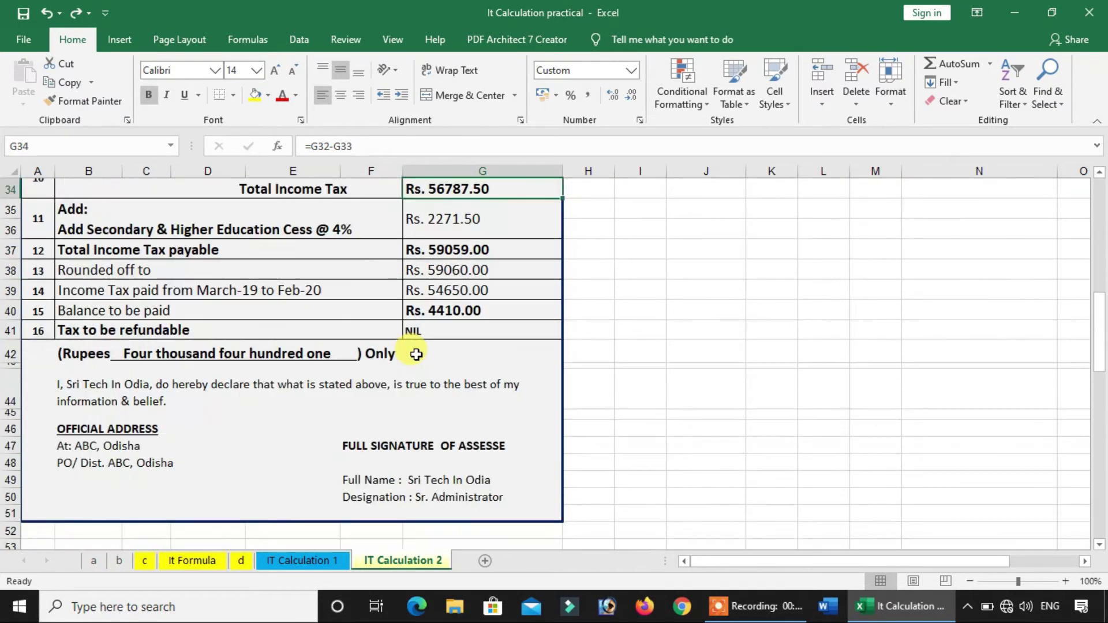
{"action": "scroll", "coordinate": [417, 354], "scroll_direction": "up", "scroll_amount": 9}
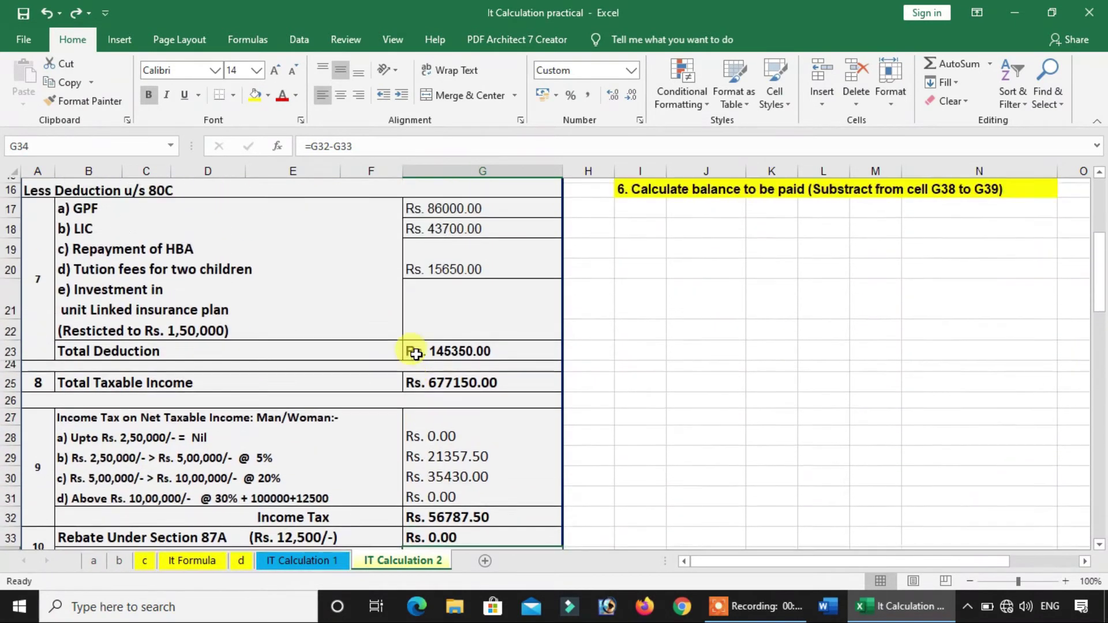
{"action": "scroll", "coordinate": [416, 354], "scroll_direction": "up", "scroll_amount": 2}
{"action": "left_click_drag", "start_coordinate": [103, 188], "coordinate": [445, 516]}
{"action": "scroll", "coordinate": [452, 449], "scroll_direction": "down", "scroll_amount": 4}
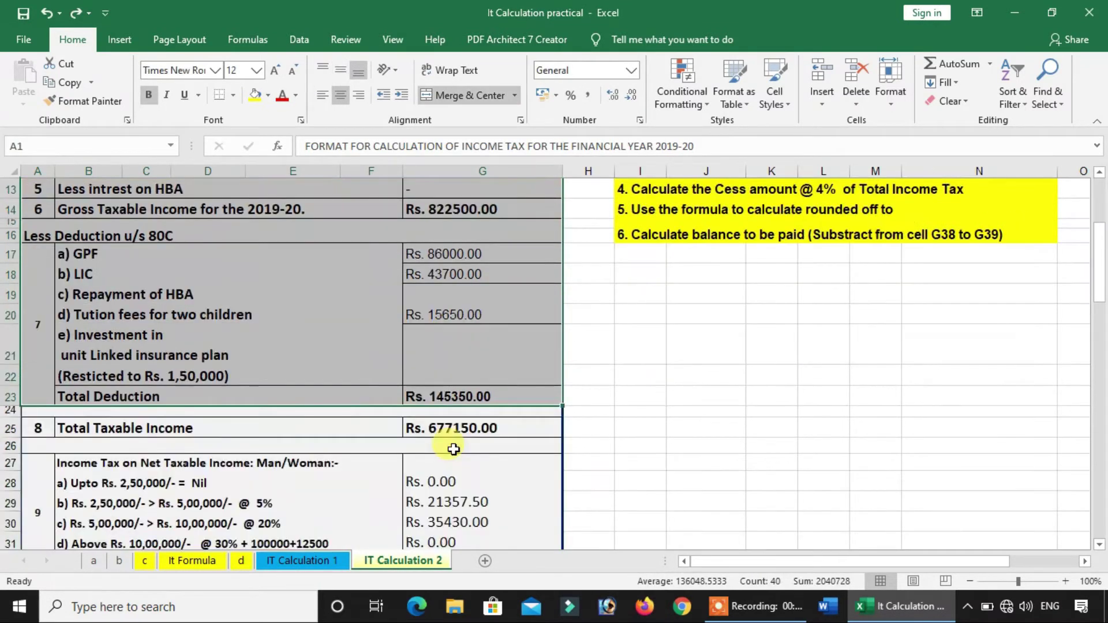
{"action": "scroll", "coordinate": [453, 449], "scroll_direction": "up", "scroll_amount": 4}
{"action": "left_click", "coordinate": [492, 355]}
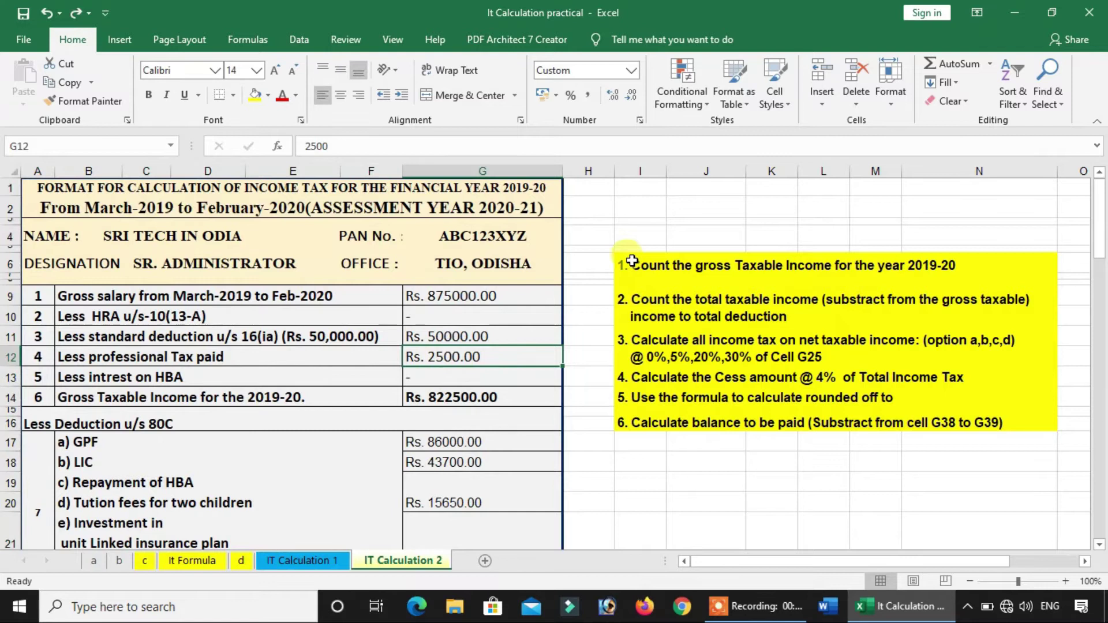
Read the first instruction beside the form and match it to the gross taxable income in G14 and the amounts in G9:G12
{"action": "left_click", "coordinate": [638, 267]}
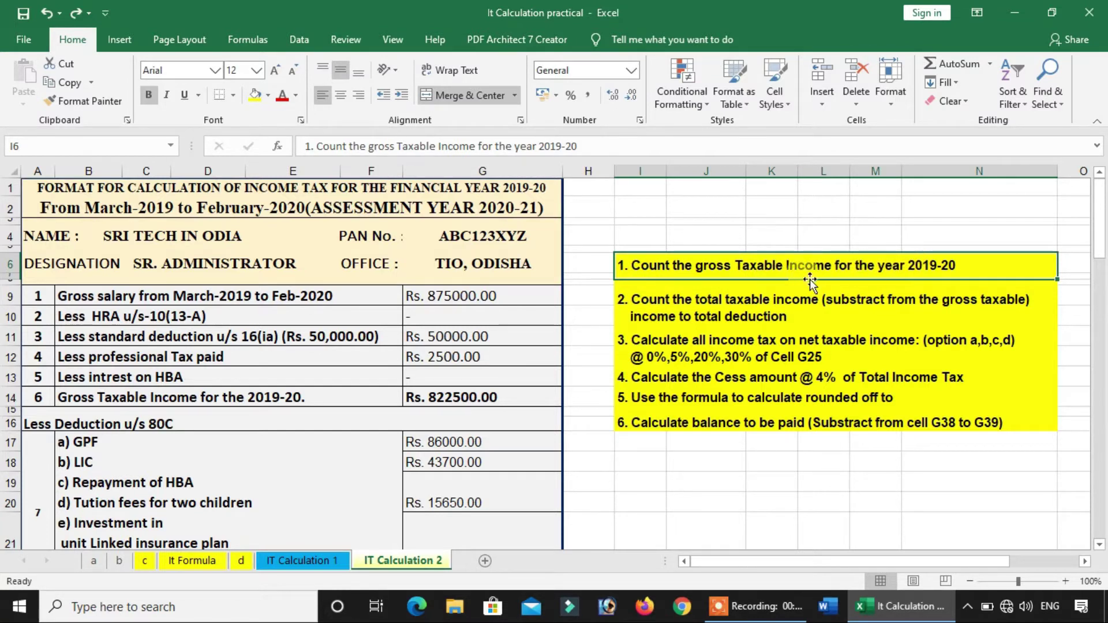
{"action": "scroll", "coordinate": [115, 383], "scroll_direction": "down", "scroll_amount": 1}
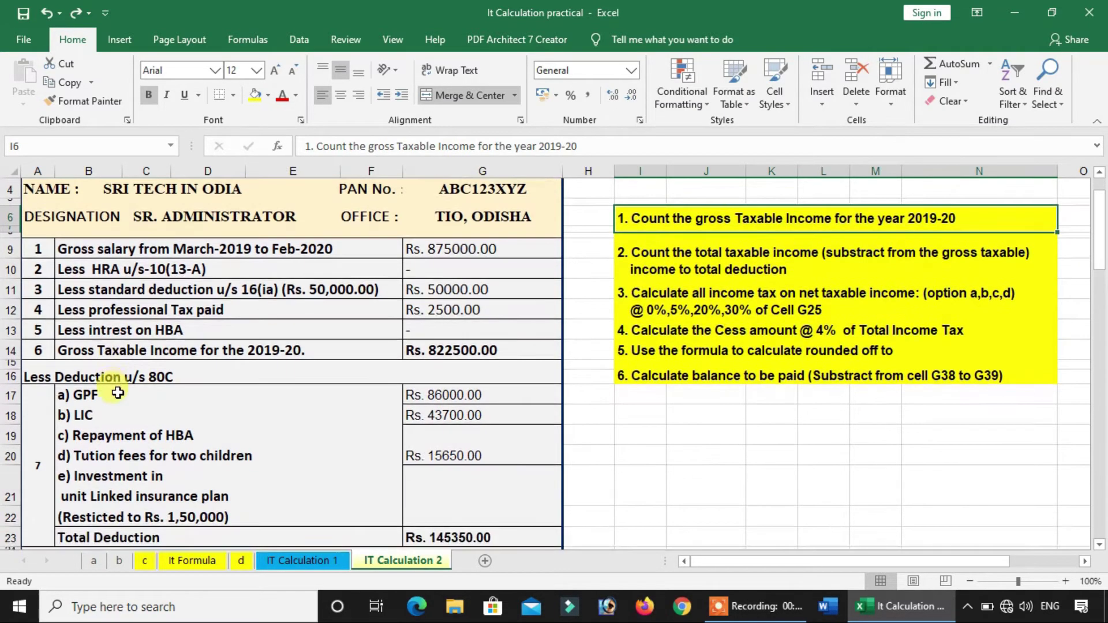
{"action": "left_click", "coordinate": [106, 349]}
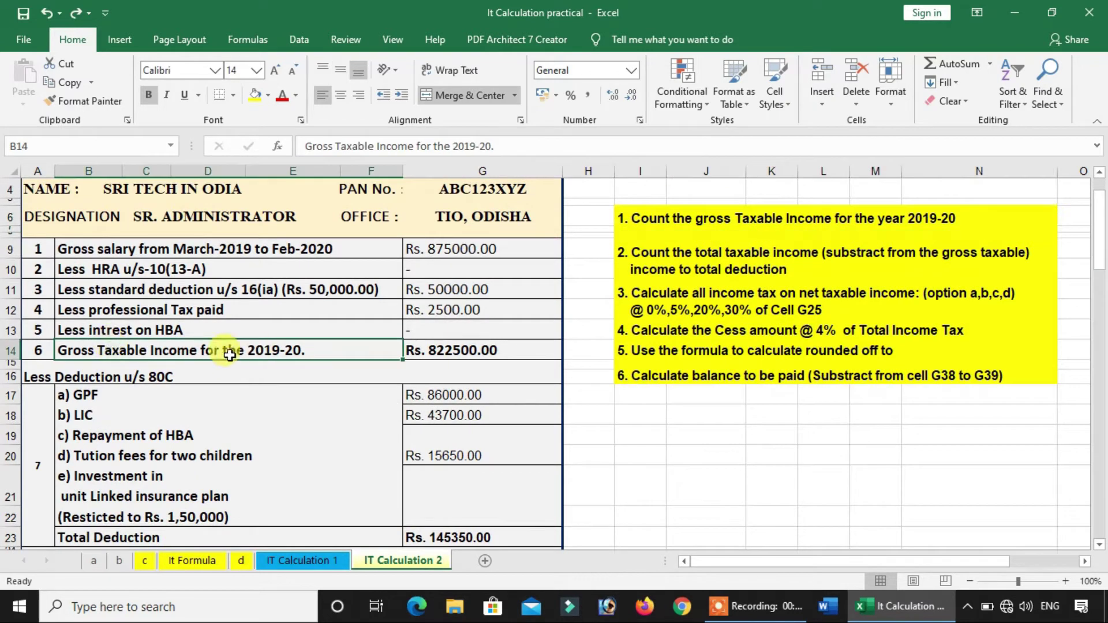
{"action": "left_click", "coordinate": [496, 350]}
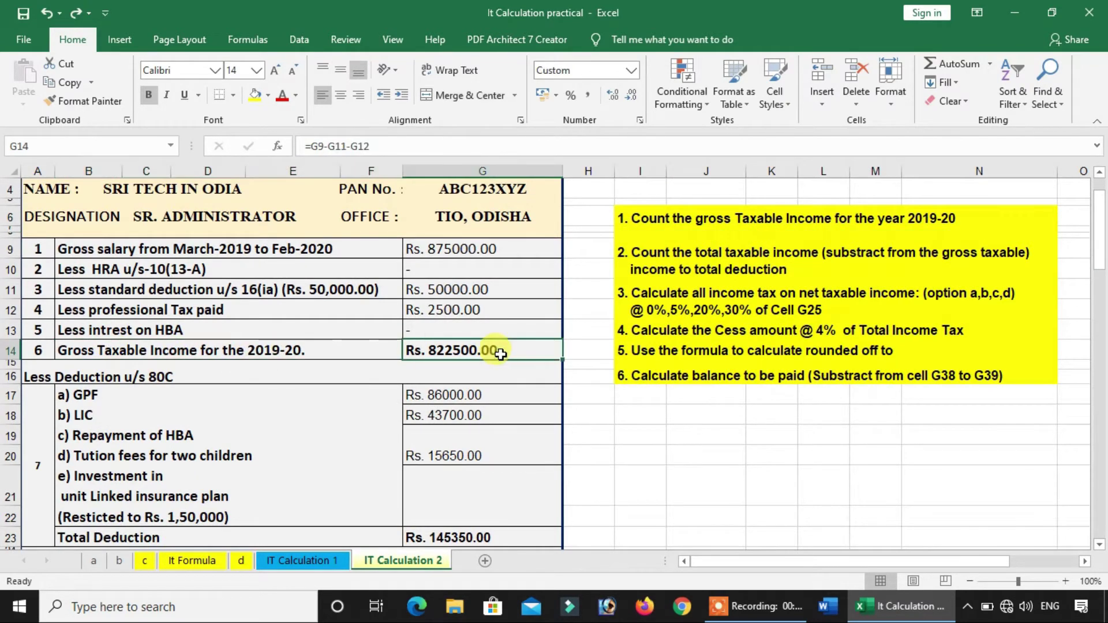
{"action": "scroll", "coordinate": [500, 355], "scroll_direction": "up", "scroll_amount": 1}
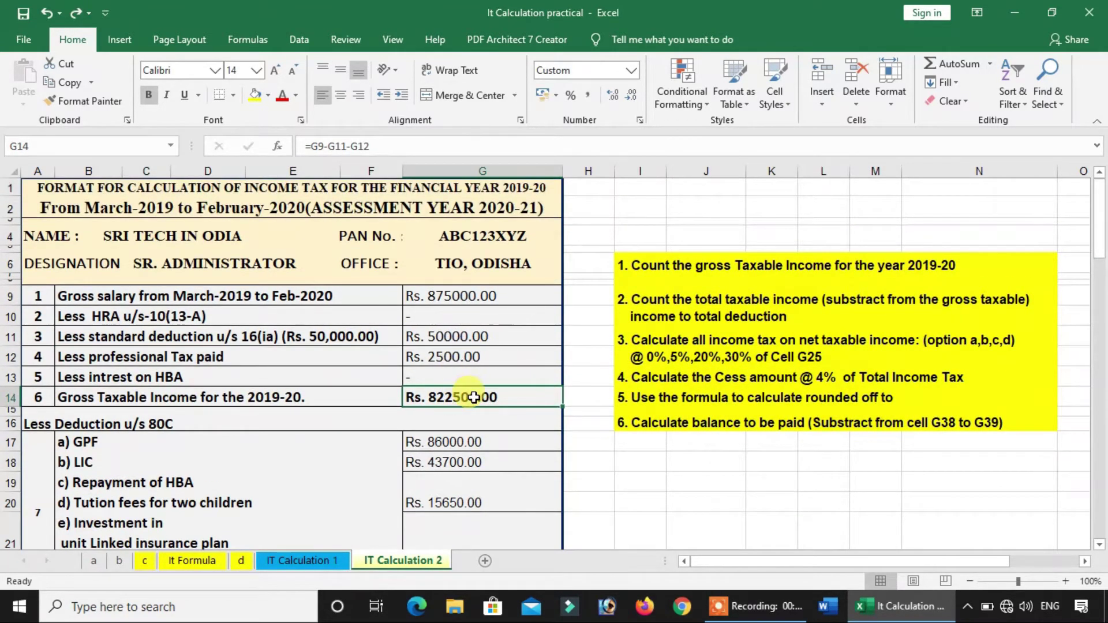
{"action": "left_click_drag", "start_coordinate": [460, 291], "coordinate": [460, 357]}
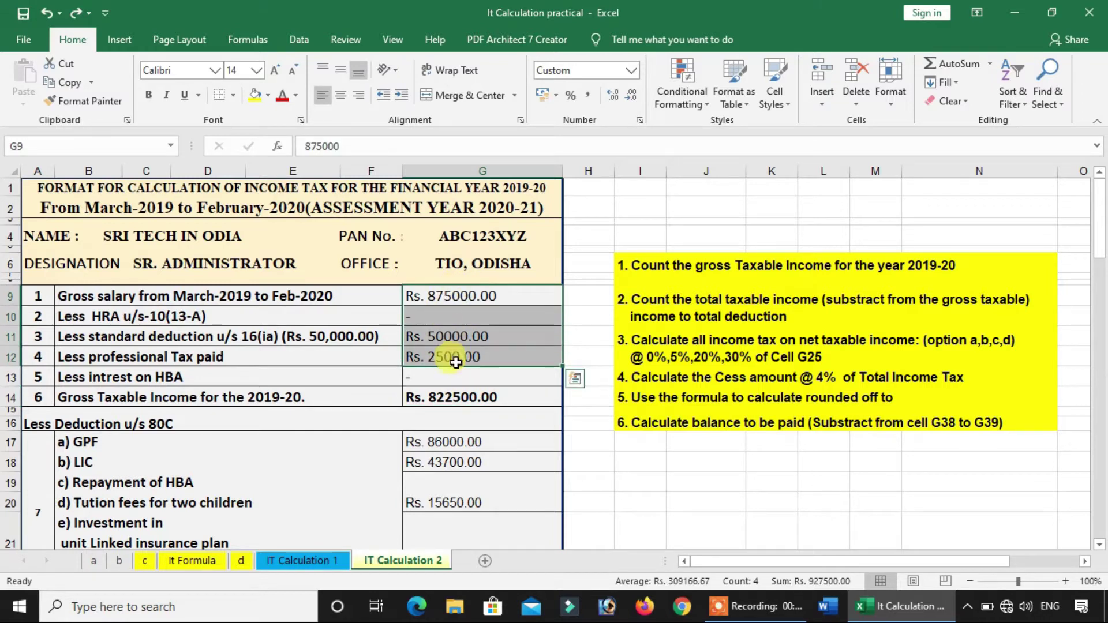
{"action": "left_click", "coordinate": [467, 404]}
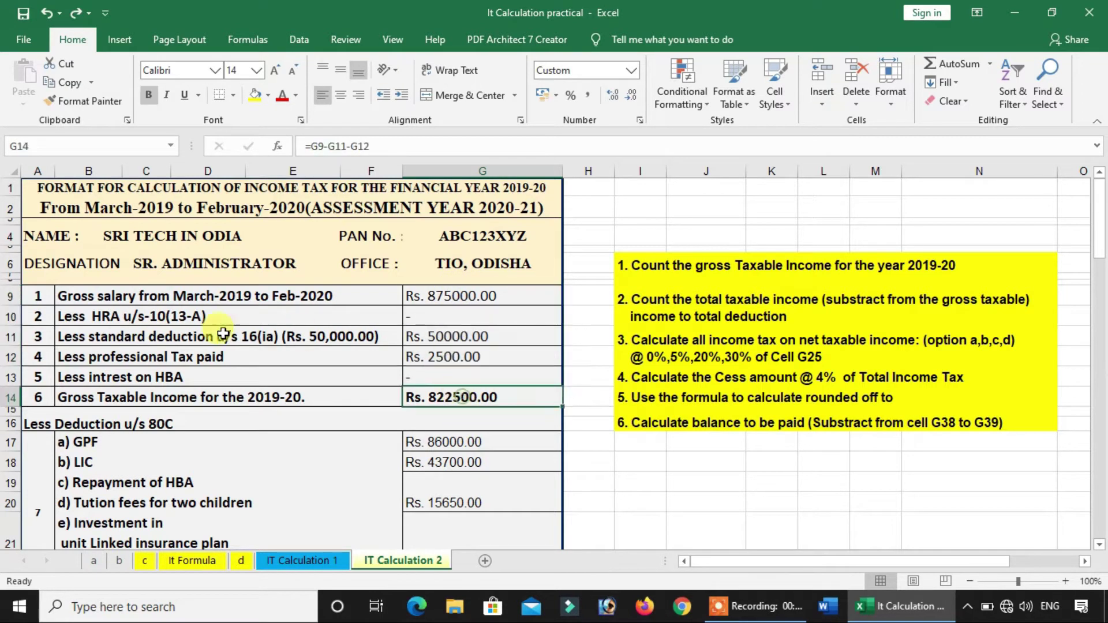
Review the salary and deduction labels in rows 9 to 12 and examine the gross taxable income formula in G14
{"action": "left_click", "coordinate": [101, 290]}
{"action": "left_click", "coordinate": [151, 318]}
{"action": "left_click", "coordinate": [162, 339]}
{"action": "left_click", "coordinate": [171, 353]}
{"action": "double_click", "coordinate": [469, 397]}
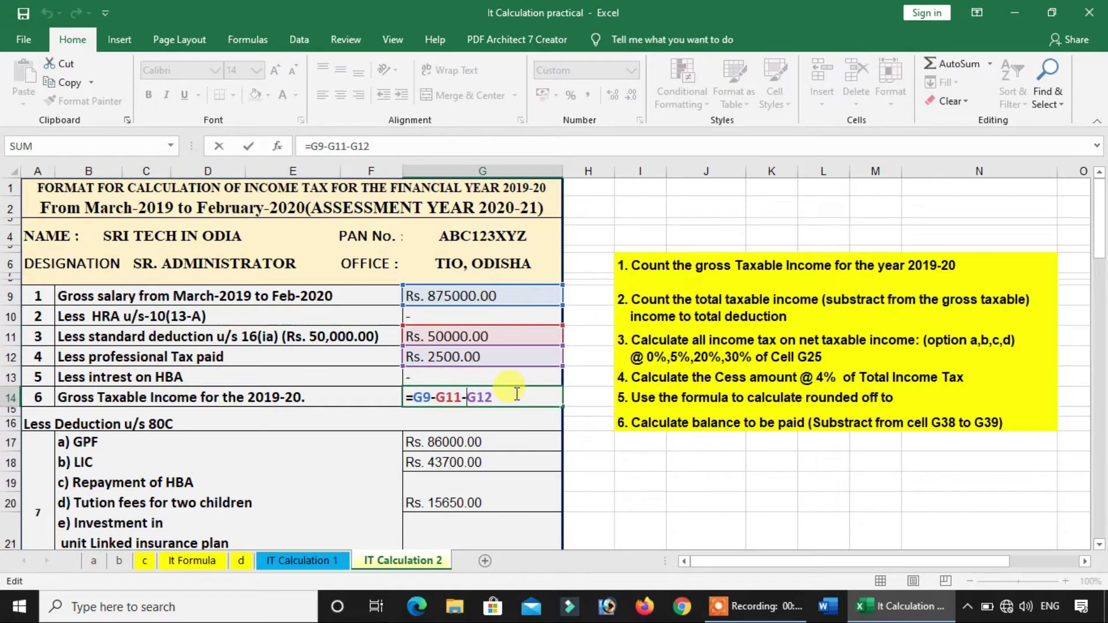
{"action": "key", "text": "Return"}
{"action": "left_click", "coordinate": [503, 398]}
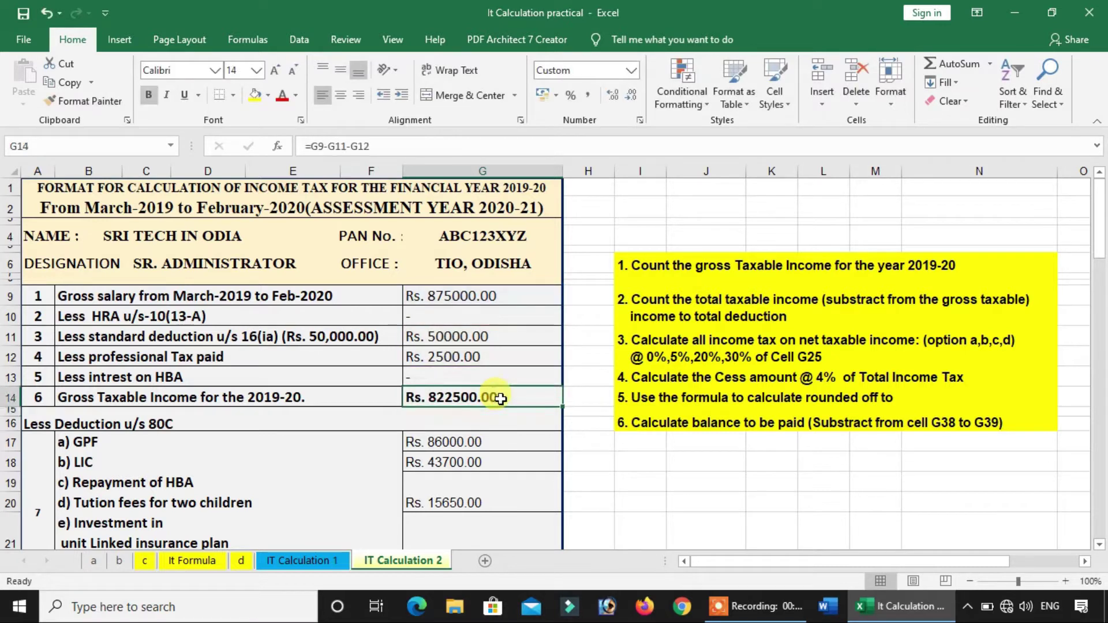
Re-enter the gross taxable income formula in G14 as =G9-G11-G12
{"action": "type", "text": "="}
{"action": "left_click", "coordinate": [441, 295]}
{"action": "type", "text": "-"}
{"action": "left_click", "coordinate": [447, 336]}
{"action": "type", "text": "-"}
{"action": "left_click", "coordinate": [450, 355]}
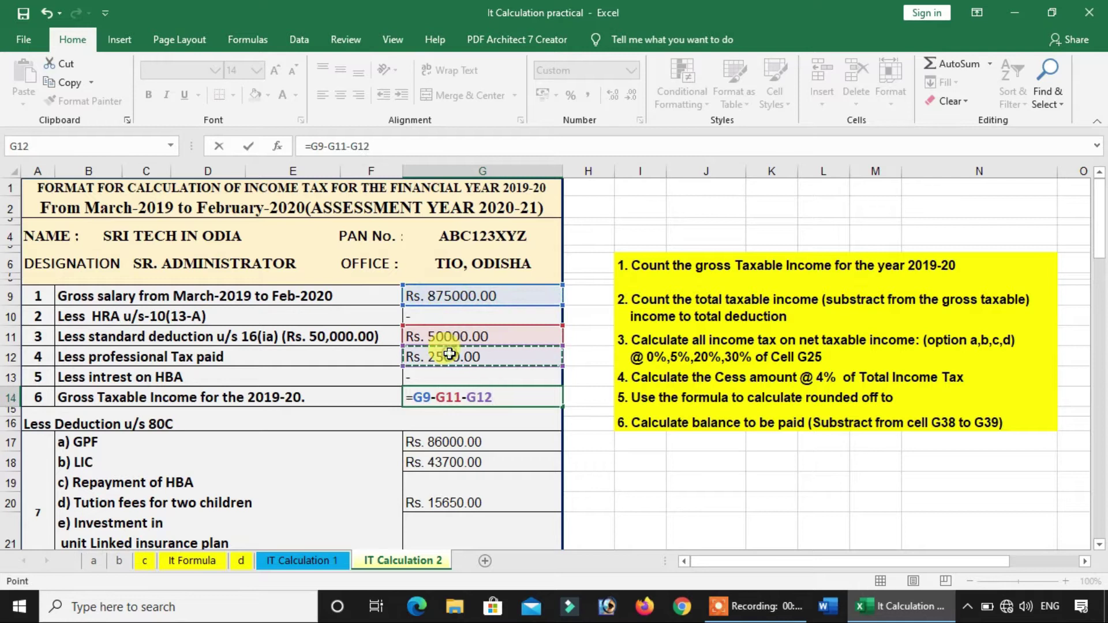
{"action": "key", "text": "Return"}
{"action": "left_click", "coordinate": [459, 397]}
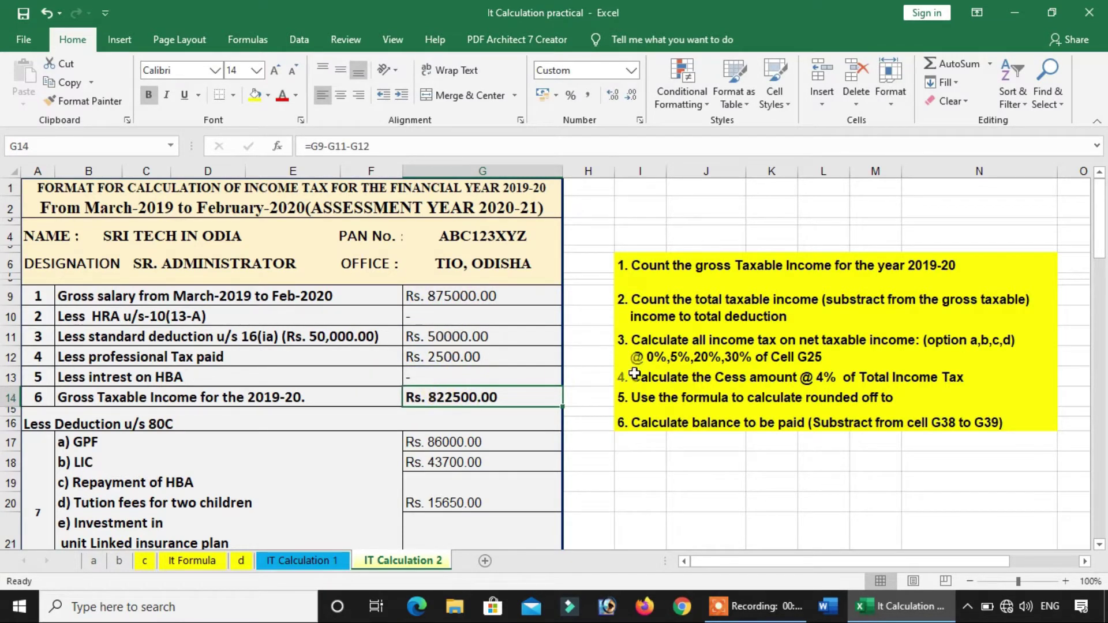
Correct the second instruction in I9 by moving the closing parenthesis from after "gross taxable" to after "total deduction"
{"action": "left_click", "coordinate": [659, 257]}
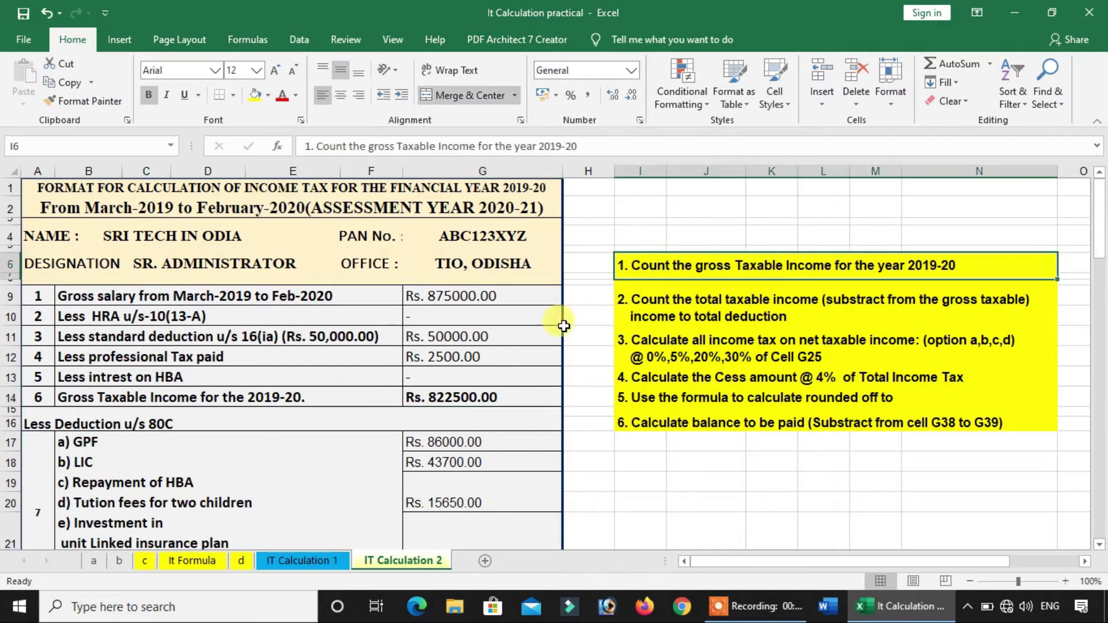
{"action": "scroll", "coordinate": [434, 359], "scroll_direction": "down", "scroll_amount": 3}
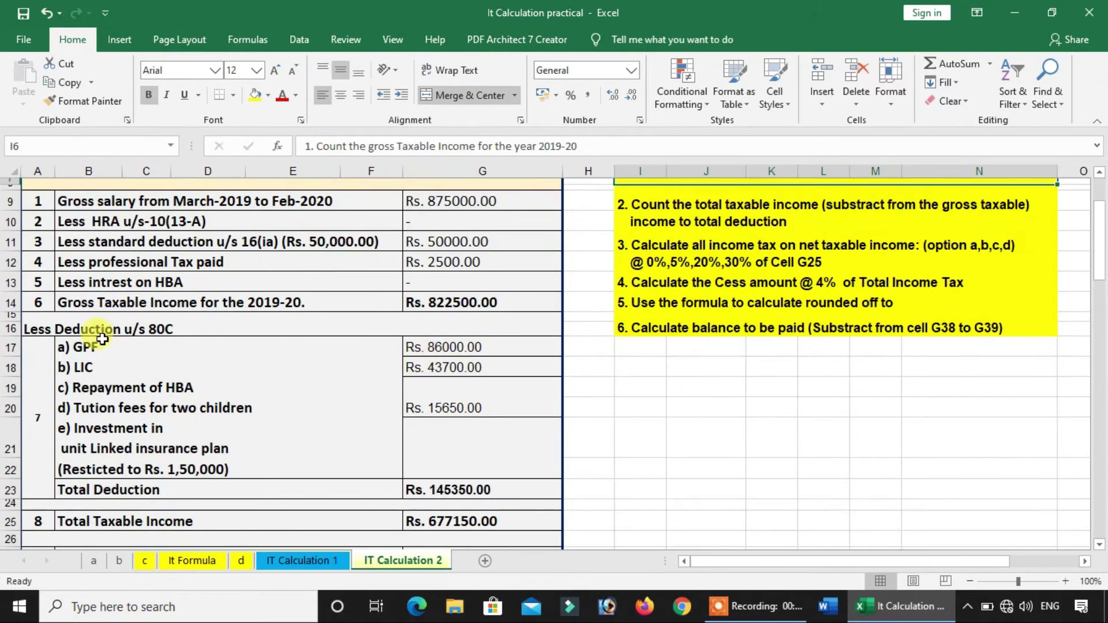
{"action": "scroll", "coordinate": [713, 323], "scroll_direction": "up", "scroll_amount": 2}
{"action": "left_click", "coordinate": [645, 263]}
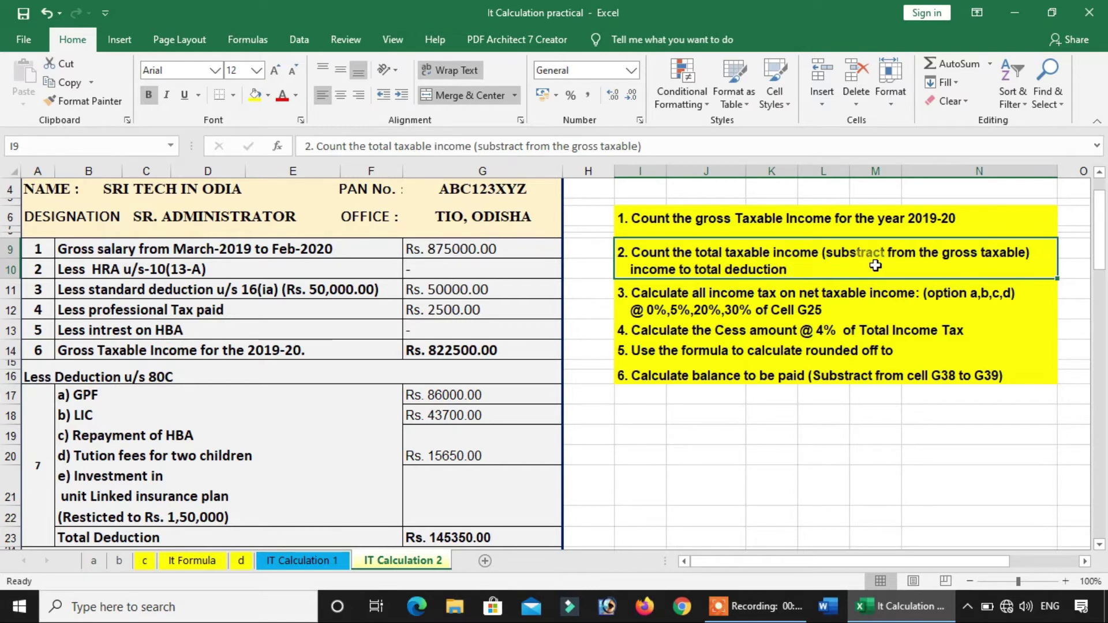
{"action": "left_click", "coordinate": [649, 147]}
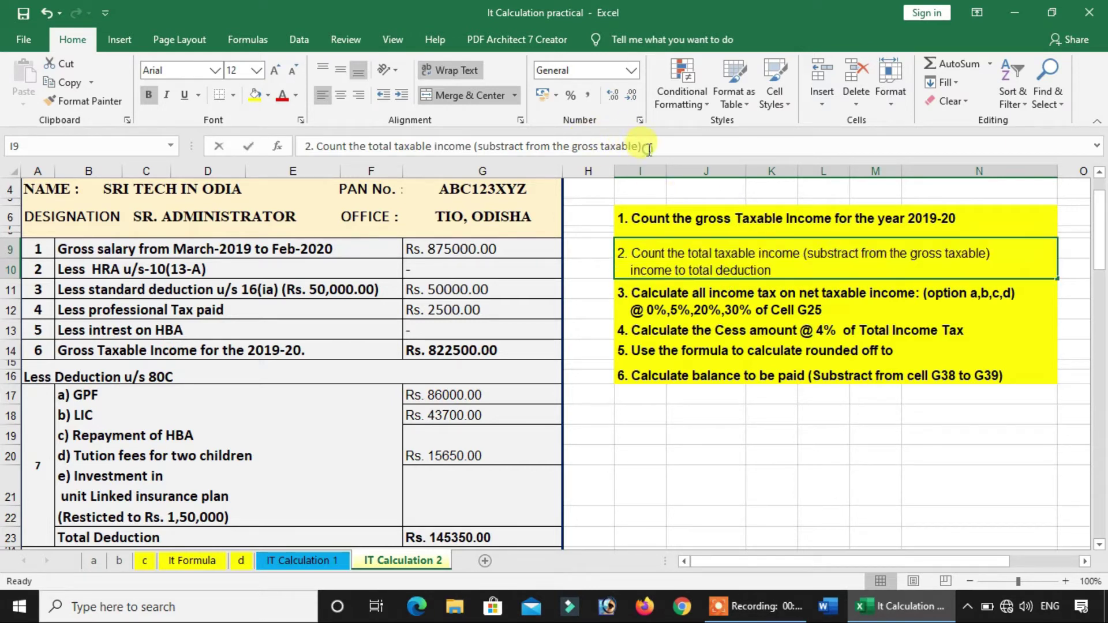
{"action": "left_click", "coordinate": [723, 269]}
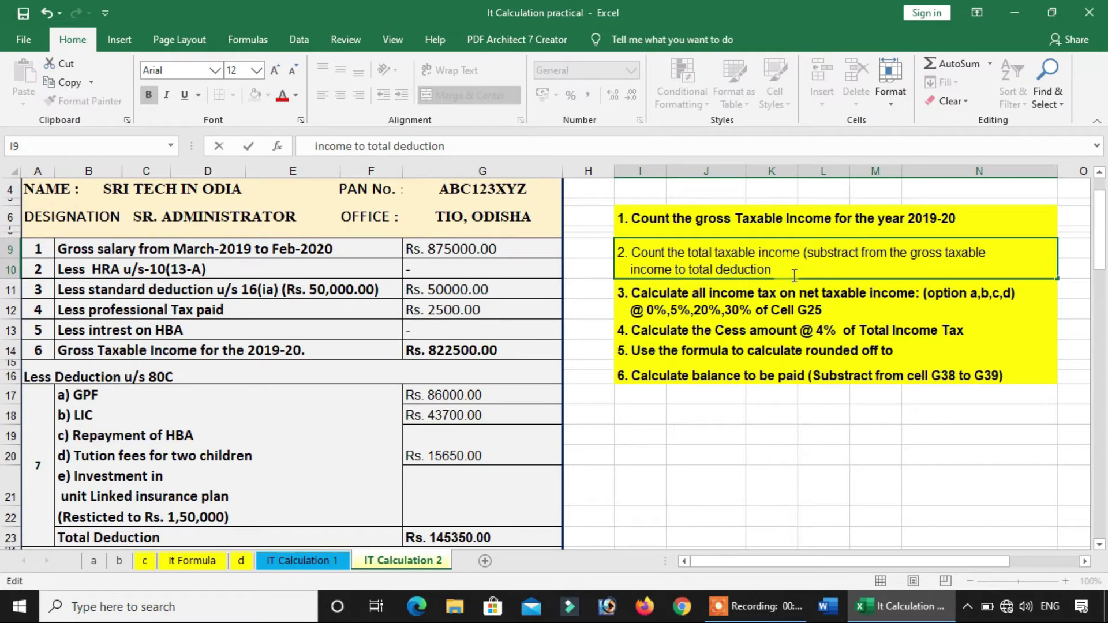
{"action": "left_click", "coordinate": [837, 331]}
{"action": "left_click", "coordinate": [765, 269]}
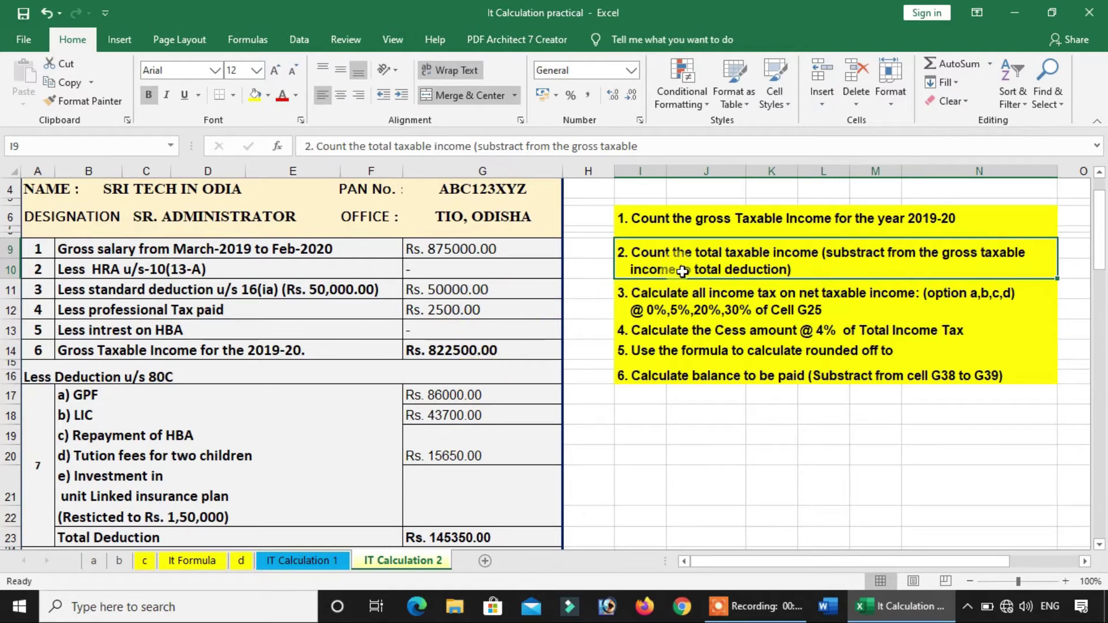
Find the total taxable income row for the second instruction and examine the formula in G25 and the cells it refers to
{"action": "scroll", "coordinate": [346, 370], "scroll_direction": "down", "scroll_amount": 3}
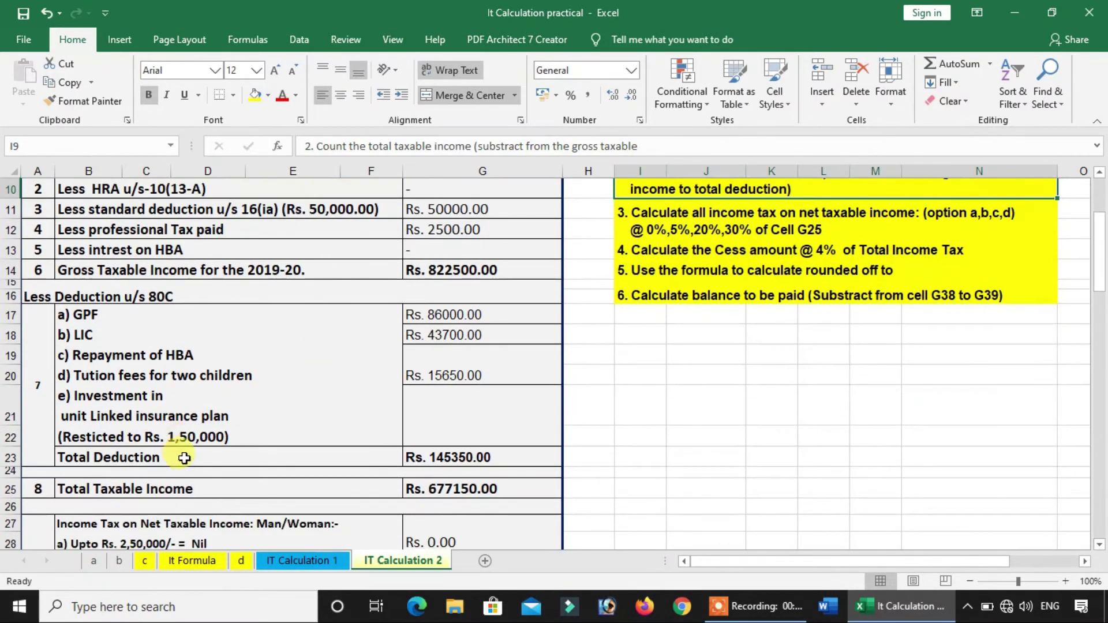
{"action": "scroll", "coordinate": [156, 474], "scroll_direction": "down", "scroll_amount": 1}
{"action": "left_click", "coordinate": [127, 430]}
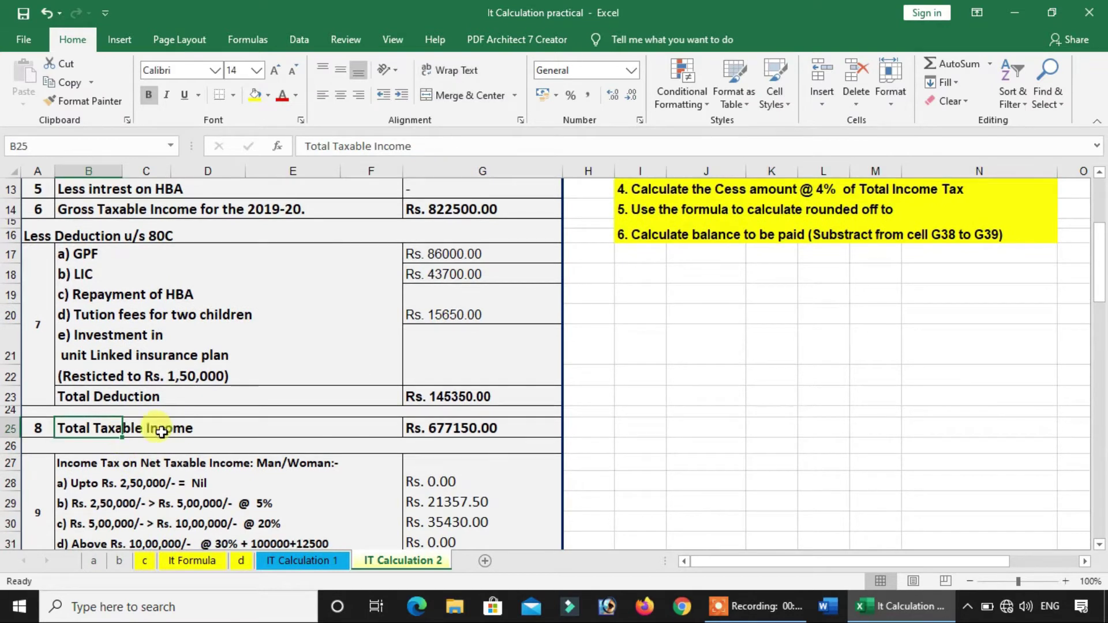
{"action": "left_click", "coordinate": [404, 430]}
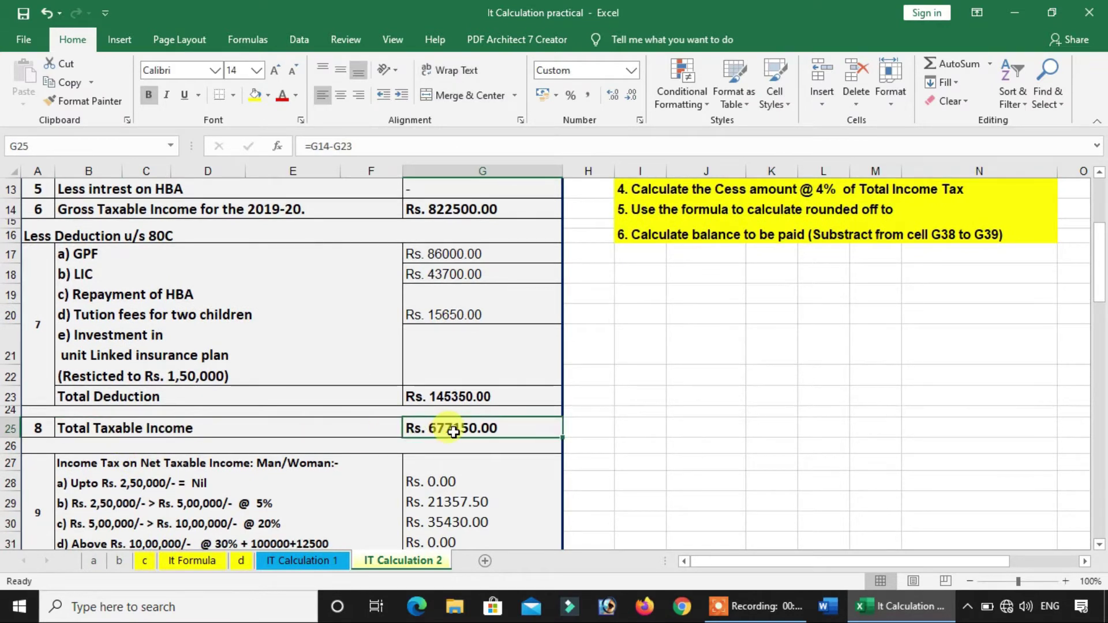
{"action": "scroll", "coordinate": [619, 391], "scroll_direction": "up", "scroll_amount": 1}
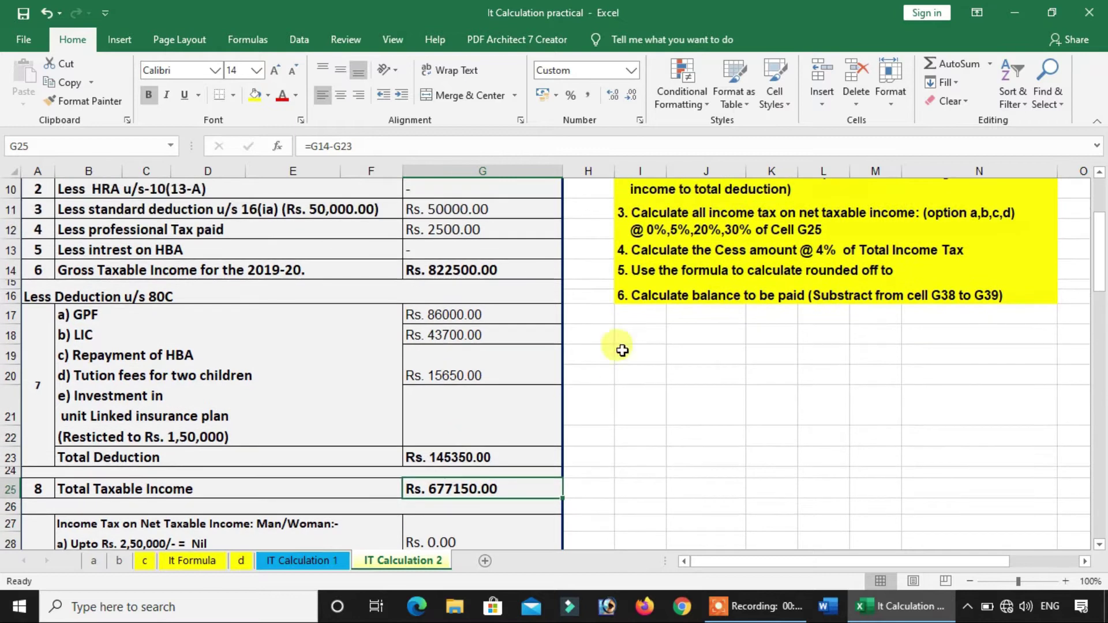
{"action": "scroll", "coordinate": [704, 222], "scroll_direction": "up", "scroll_amount": 1}
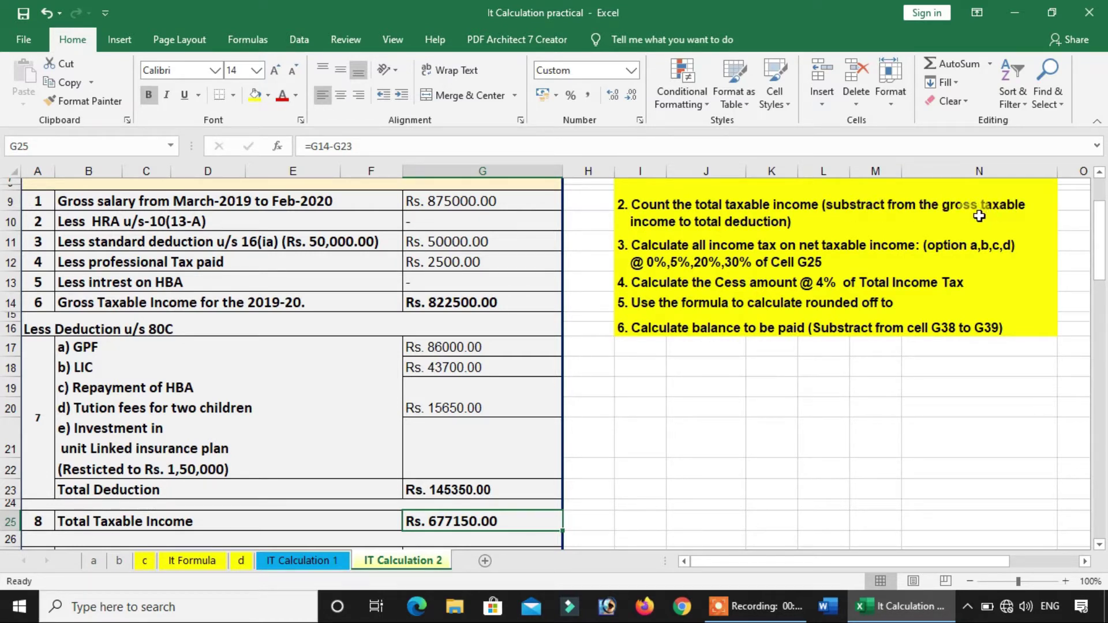
{"action": "double_click", "coordinate": [455, 522]}
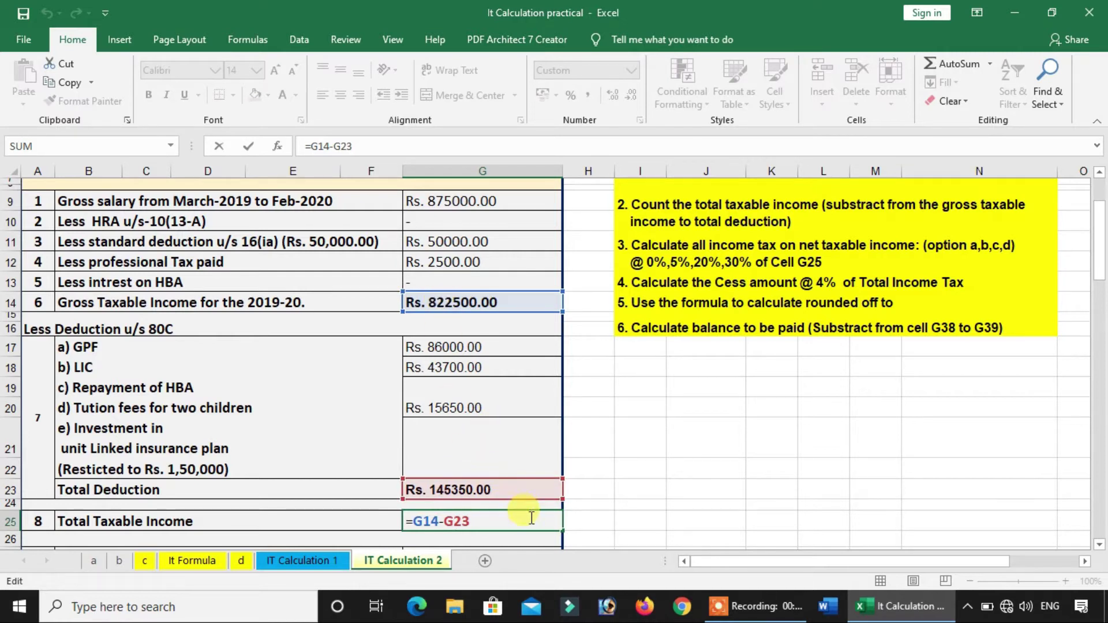
{"action": "key", "text": "ctrl+Return"}
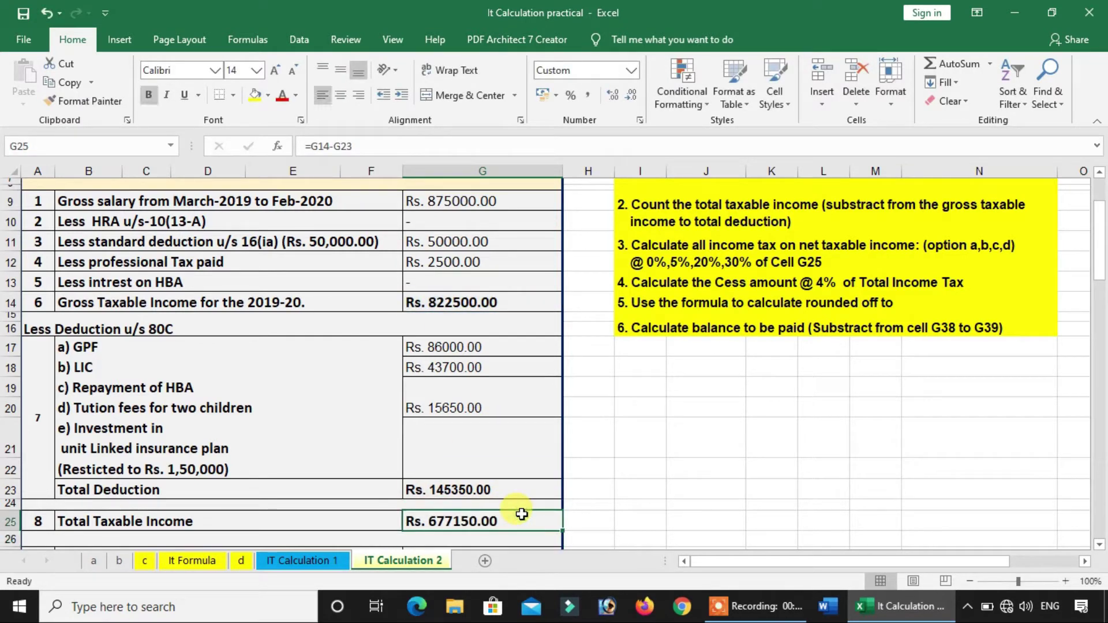
Re-enter the total taxable income formula in G25 as =G14-G23
{"action": "type", "text": "="}
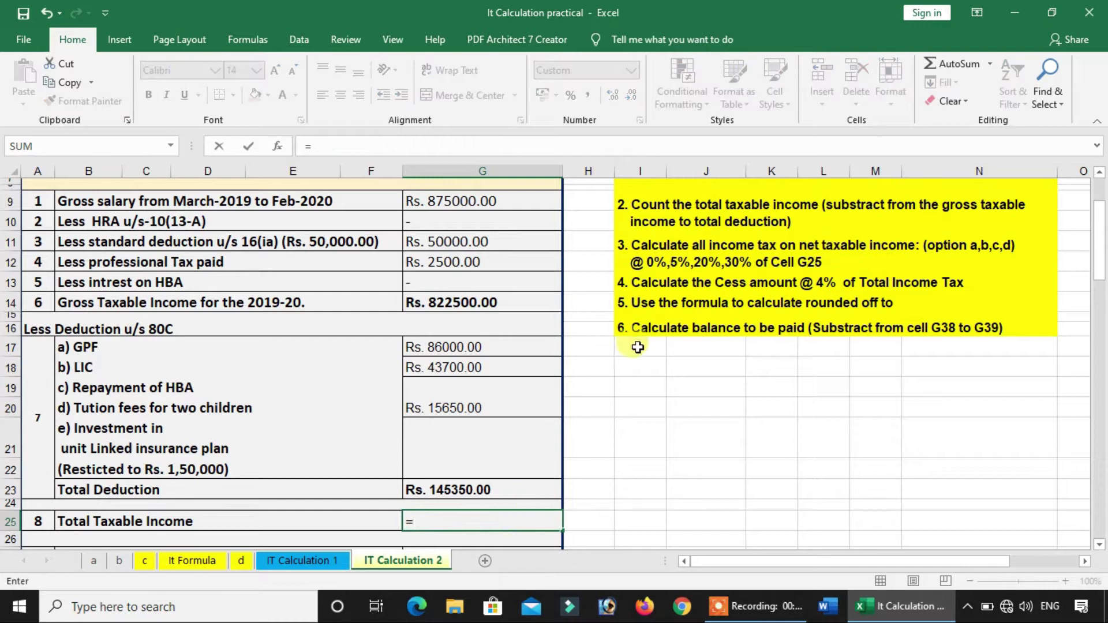
{"action": "left_click", "coordinate": [450, 306]}
{"action": "type", "text": "-"}
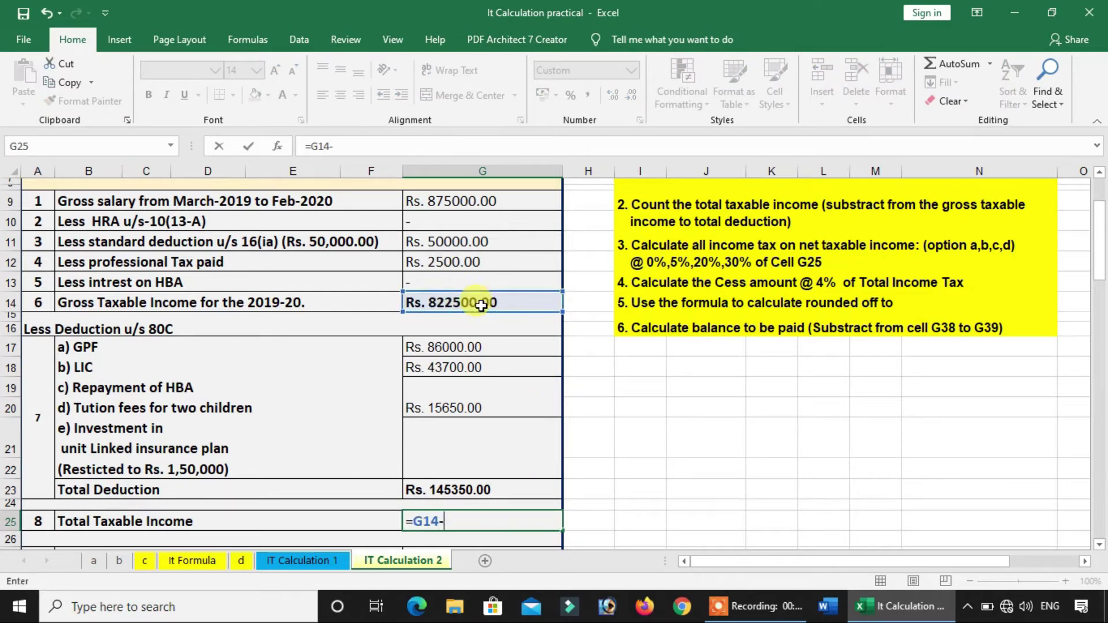
{"action": "left_click", "coordinate": [443, 489]}
{"action": "key", "text": "Return"}
{"action": "left_click", "coordinate": [477, 521]}
Read the third instruction in I11 about calculating income tax on net taxable income for options a, b, c and d
{"action": "scroll", "coordinate": [473, 521], "scroll_direction": "down", "scroll_amount": 1}
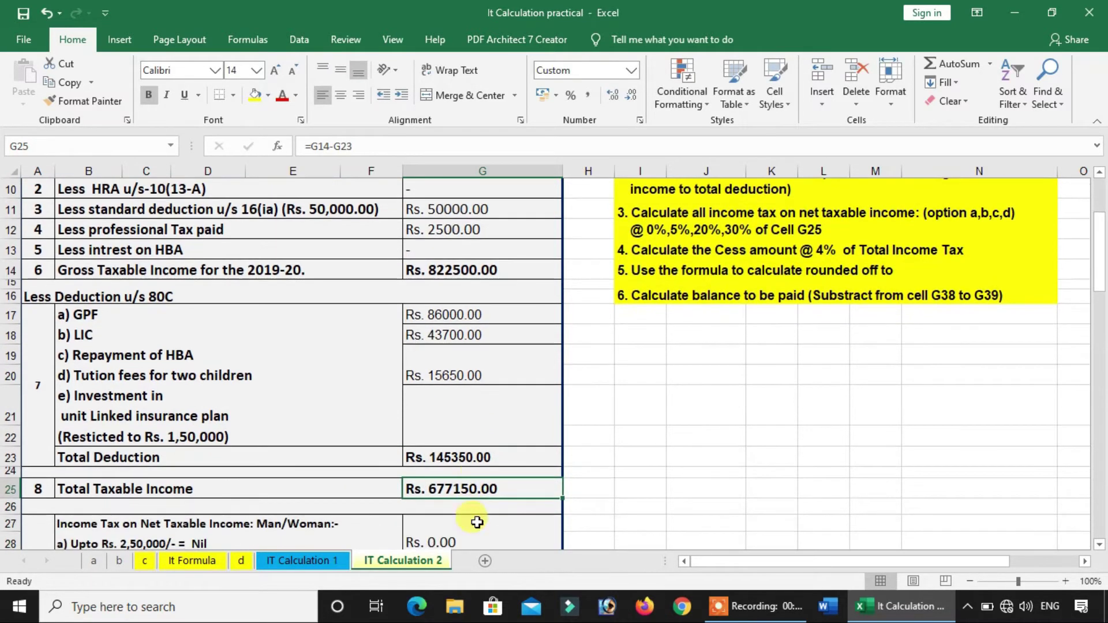
{"action": "scroll", "coordinate": [315, 479], "scroll_direction": "down", "scroll_amount": 2}
{"action": "scroll", "coordinate": [491, 433], "scroll_direction": "up", "scroll_amount": 1}
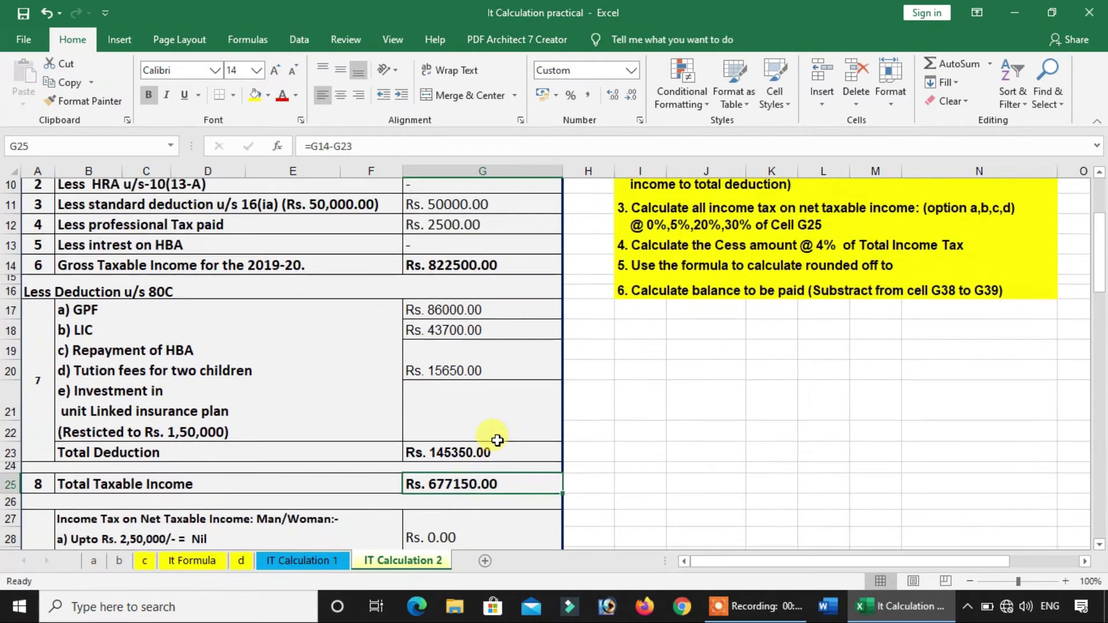
{"action": "scroll", "coordinate": [664, 211], "scroll_direction": "up", "scroll_amount": 1}
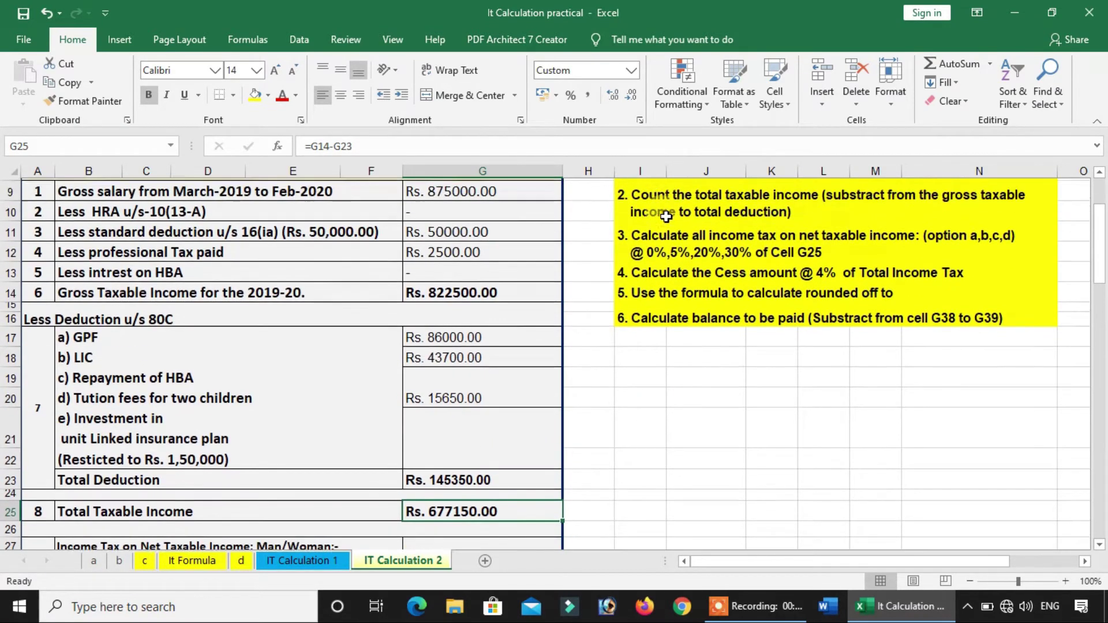
{"action": "left_click", "coordinate": [664, 246]}
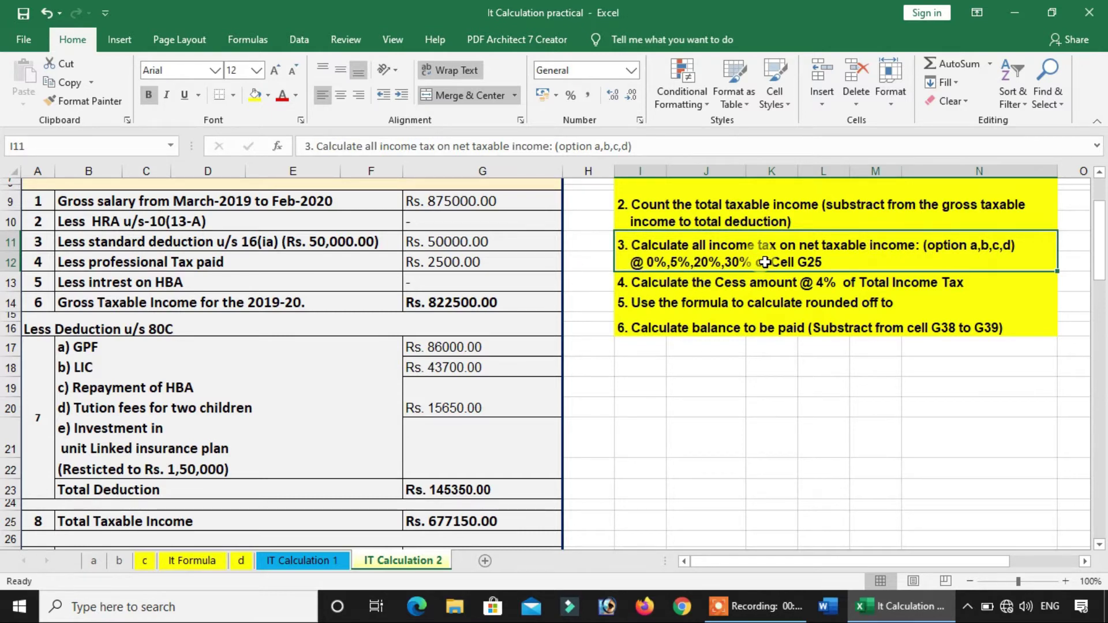
{"action": "scroll", "coordinate": [836, 262], "scroll_direction": "down", "scroll_amount": 1}
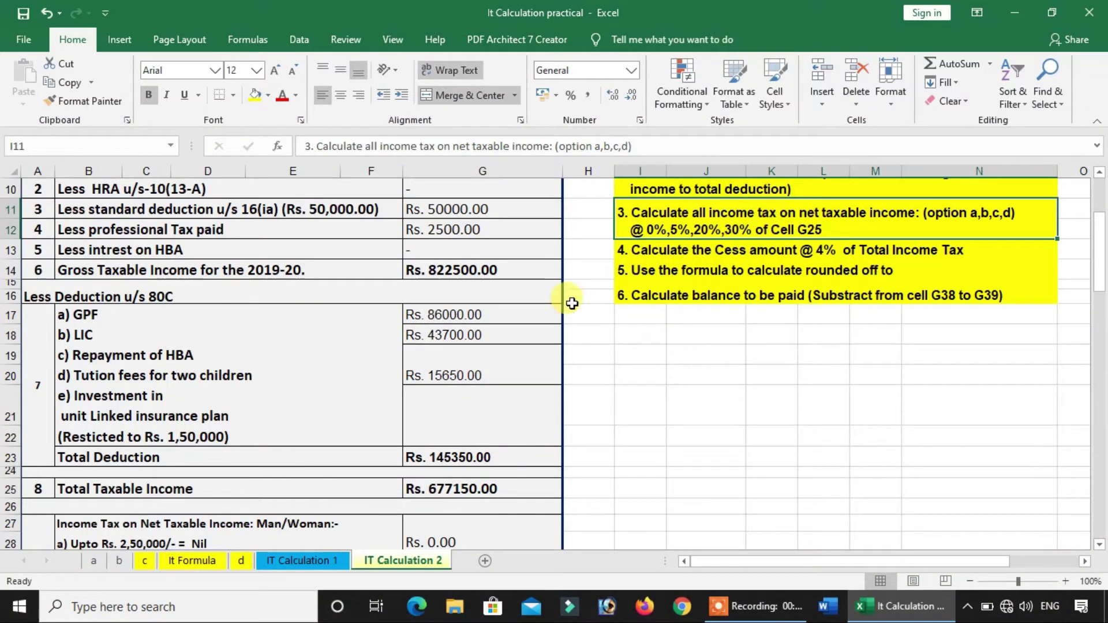
{"action": "scroll", "coordinate": [310, 351], "scroll_direction": "down", "scroll_amount": 2}
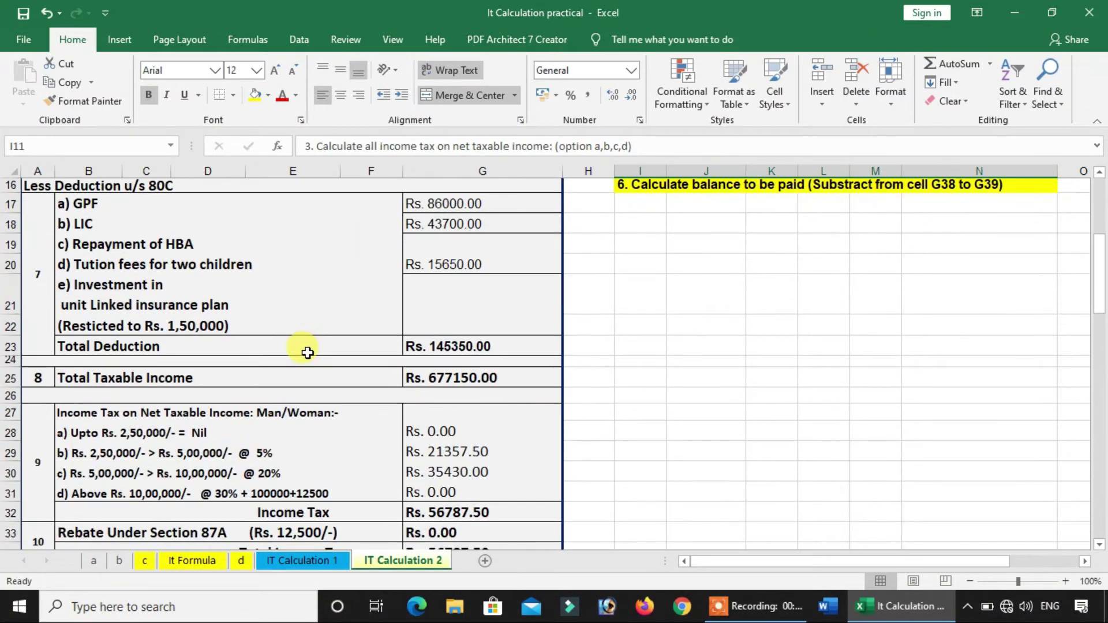
Read the income tax slab options a to d and their rates in rows 27 to 31
{"action": "scroll", "coordinate": [307, 352], "scroll_direction": "down", "scroll_amount": 1}
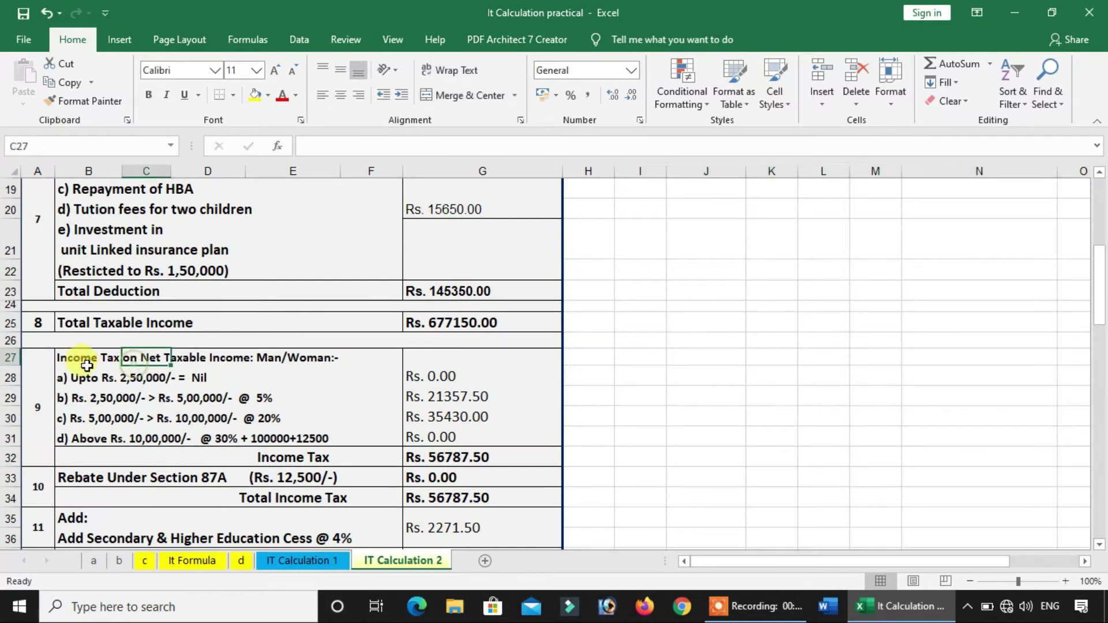
{"action": "left_click_drag", "start_coordinate": [73, 378], "coordinate": [109, 355]}
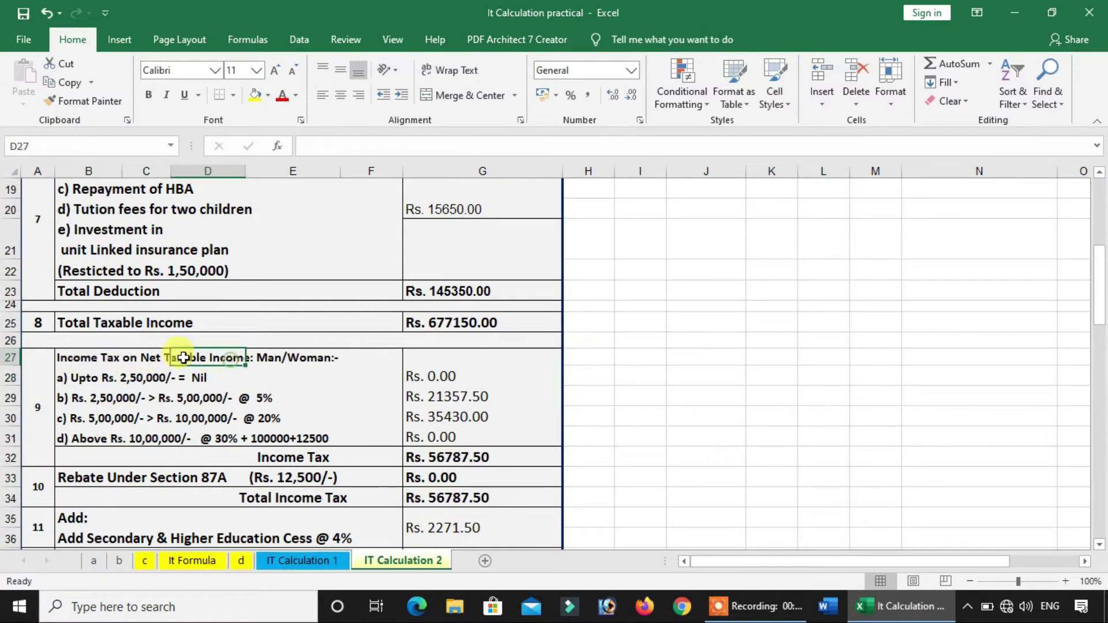
{"action": "left_click", "coordinate": [110, 359]}
{"action": "left_click", "coordinate": [69, 379]}
{"action": "left_click", "coordinate": [68, 395]}
{"action": "left_click", "coordinate": [63, 415]}
{"action": "left_click", "coordinate": [63, 437]}
{"action": "left_click", "coordinate": [199, 377]}
{"action": "left_click", "coordinate": [237, 398]}
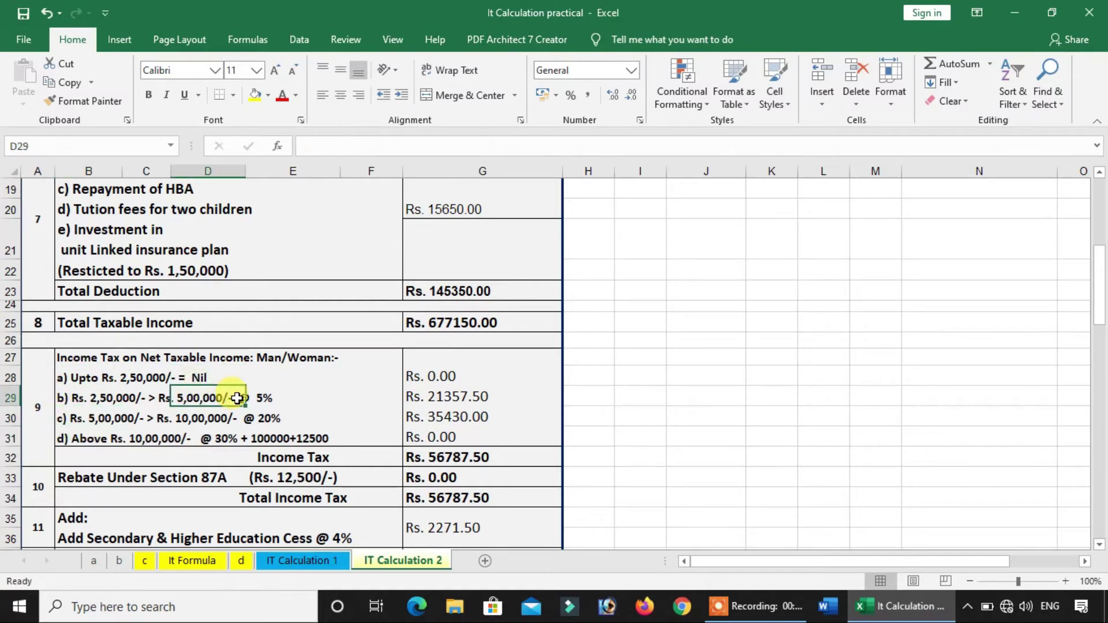
{"action": "left_click", "coordinate": [266, 417]}
{"action": "left_click", "coordinate": [294, 436]}
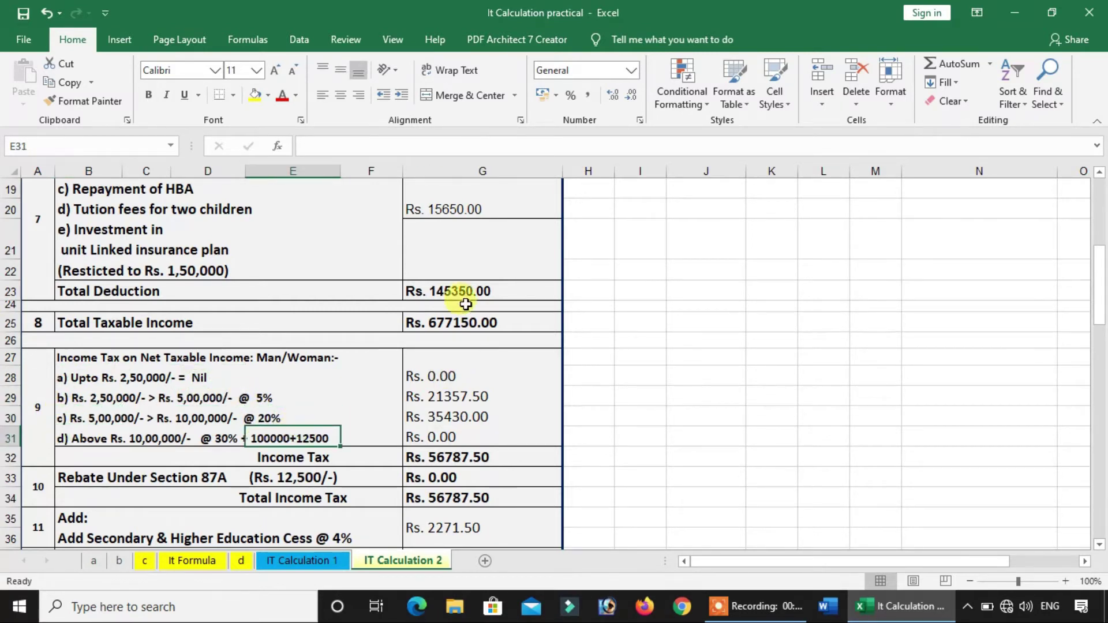
Compare the third instruction's 0%, 5%, 20% and 30% rates with the taxable income in G25 and the income tax cells
{"action": "left_click", "coordinate": [508, 324]}
{"action": "scroll", "coordinate": [508, 323], "scroll_direction": "up", "scroll_amount": 3}
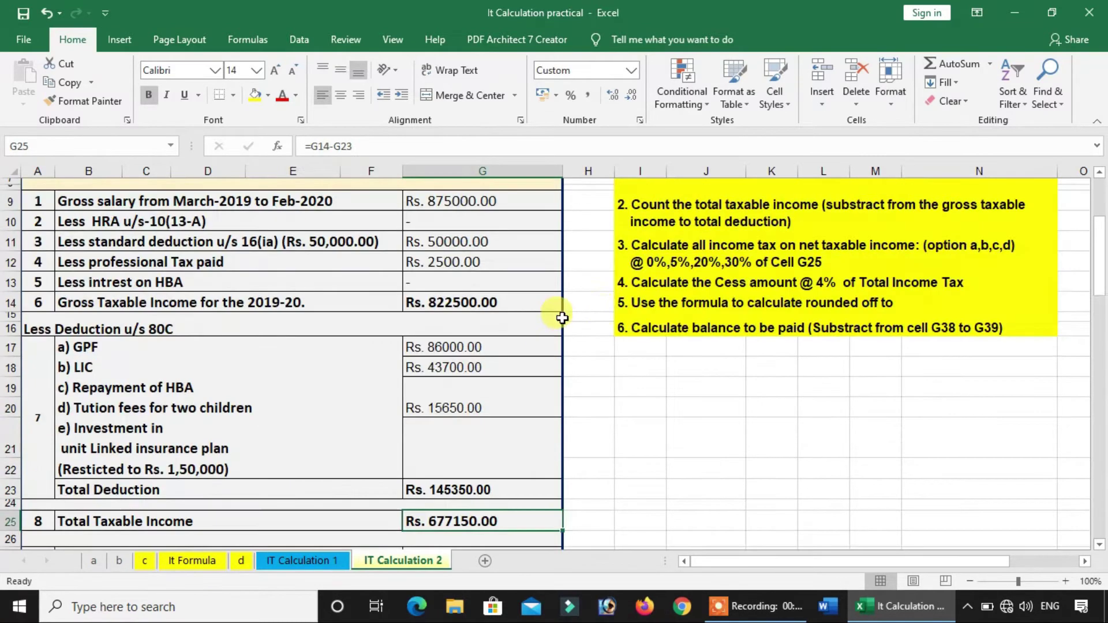
{"action": "left_click", "coordinate": [739, 245]}
{"action": "scroll", "coordinate": [347, 306], "scroll_direction": "down", "scroll_amount": 2}
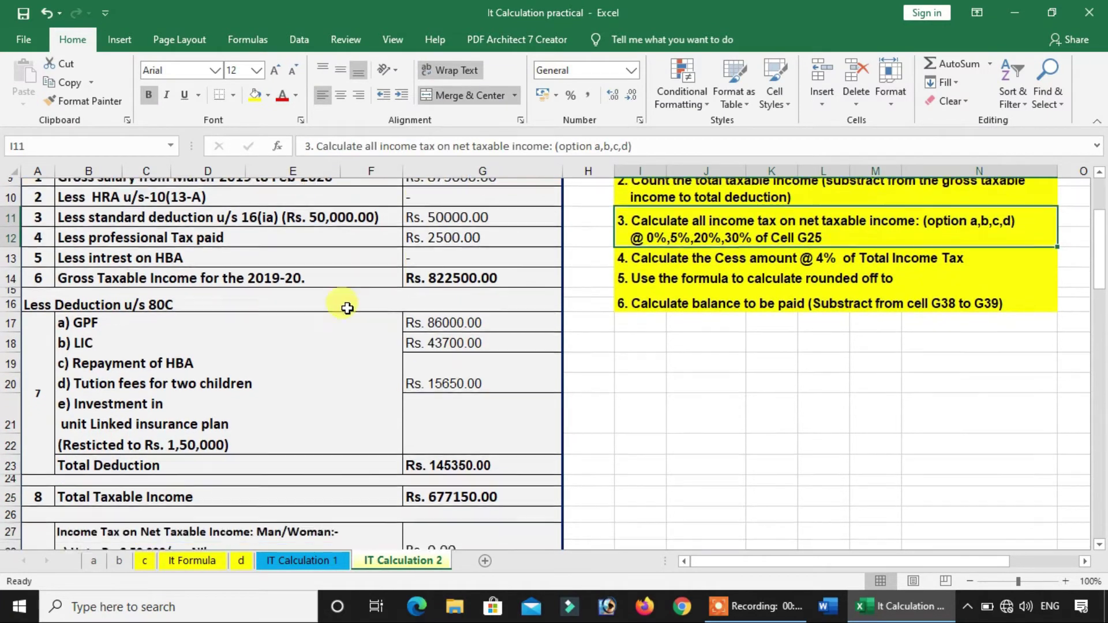
{"action": "scroll", "coordinate": [408, 361], "scroll_direction": "down", "scroll_amount": 1}
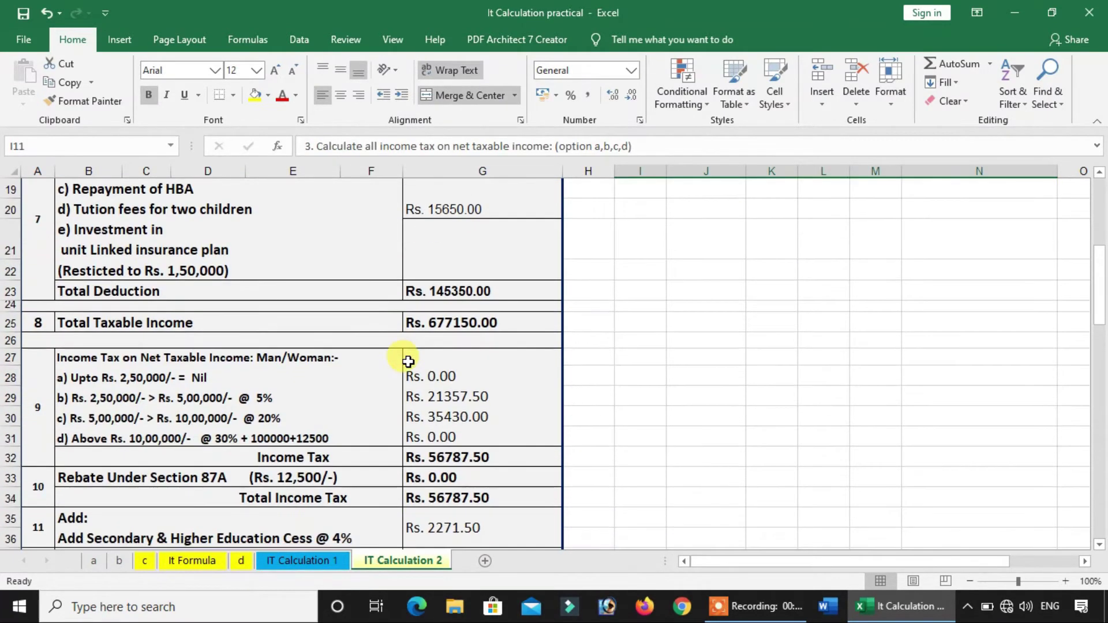
{"action": "left_click", "coordinate": [454, 460]}
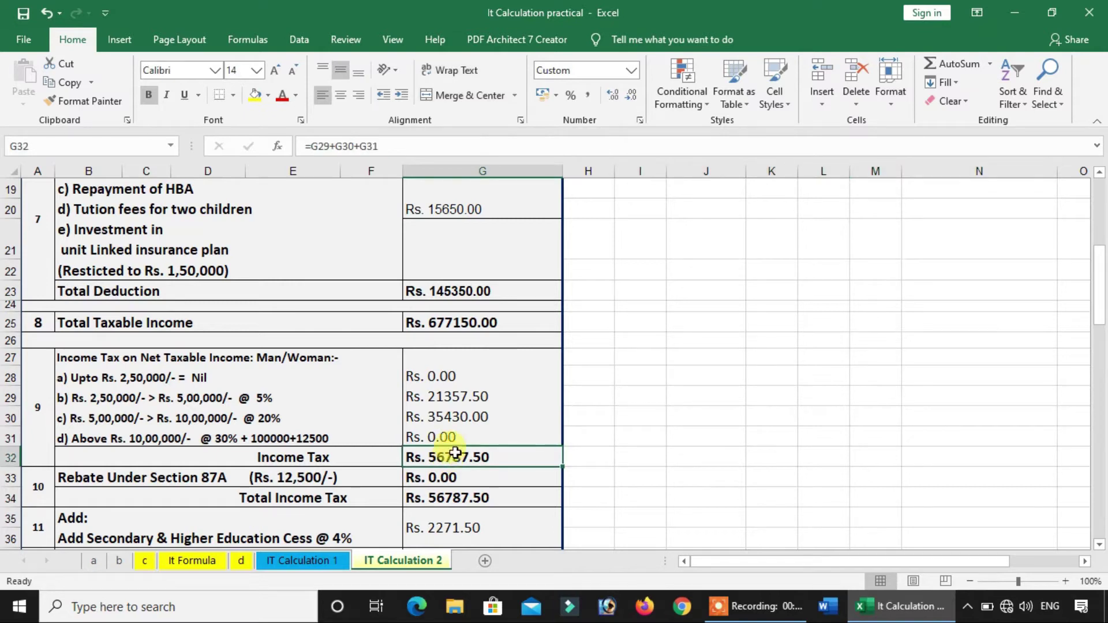
{"action": "left_click", "coordinate": [453, 324]}
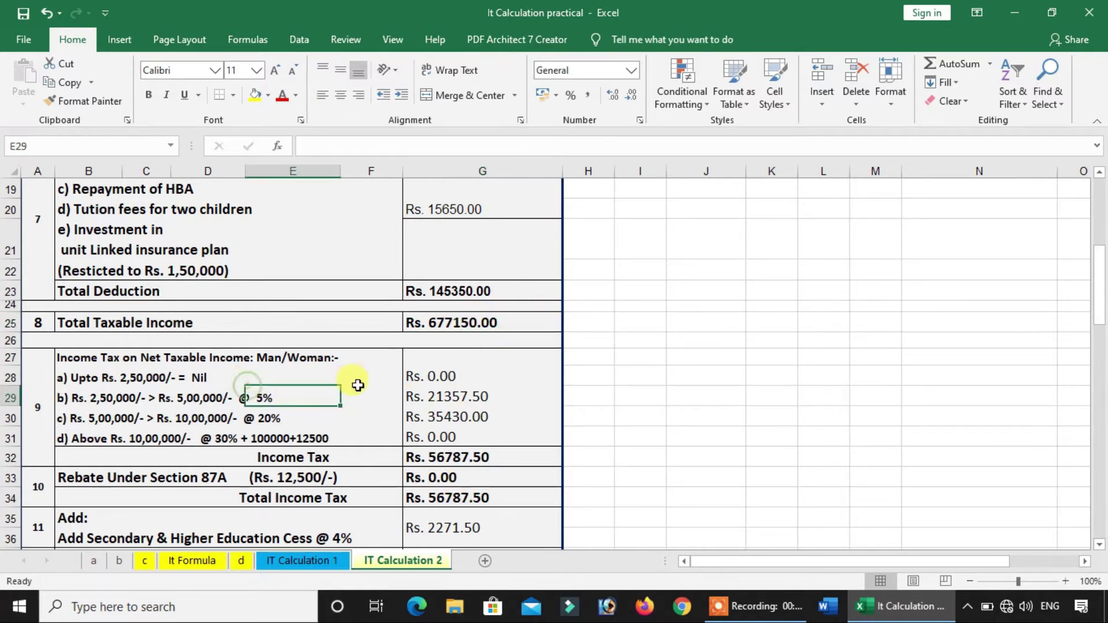
{"action": "left_click", "coordinate": [422, 376]}
{"action": "scroll", "coordinate": [440, 373], "scroll_direction": "up", "scroll_amount": 4}
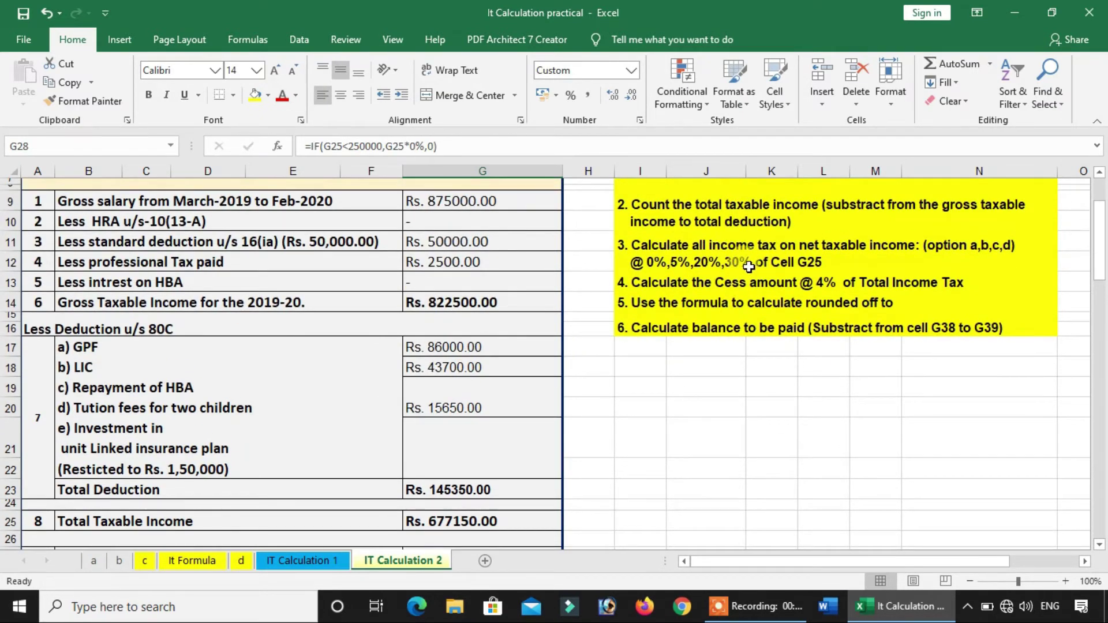
Examine the existing slab tax formulas in G28:G31 alongside the descriptions of options a to d
{"action": "scroll", "coordinate": [292, 425], "scroll_direction": "down", "scroll_amount": 3}
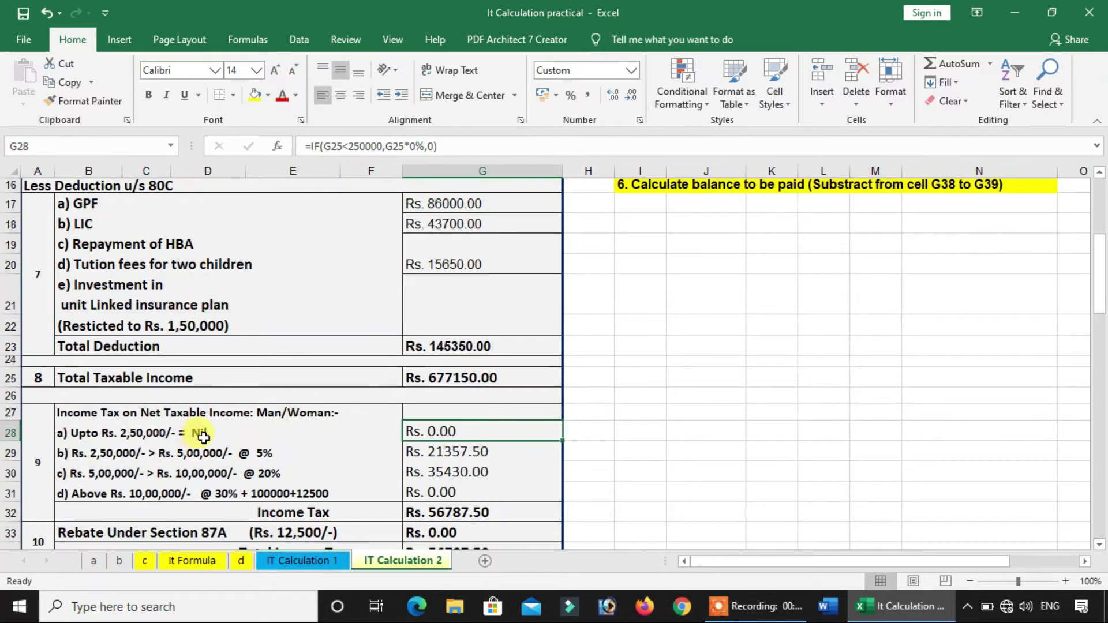
{"action": "left_click", "coordinate": [136, 430]}
{"action": "left_click", "coordinate": [74, 431]}
{"action": "left_click", "coordinate": [232, 434]}
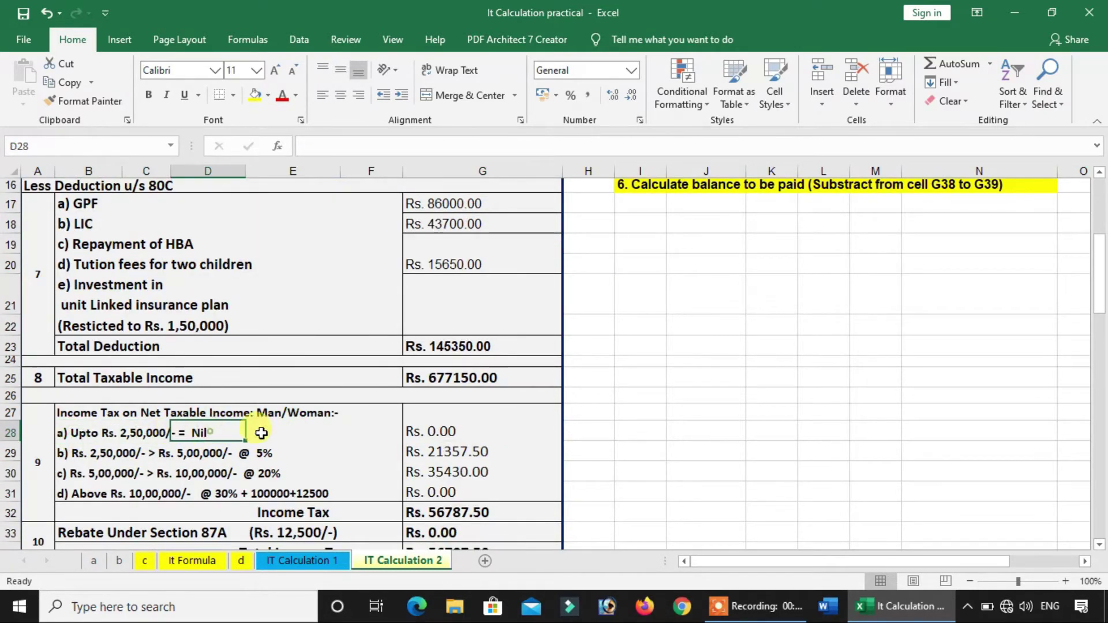
{"action": "left_click", "coordinate": [439, 432]}
{"action": "left_click", "coordinate": [192, 454]}
{"action": "left_click", "coordinate": [469, 453]}
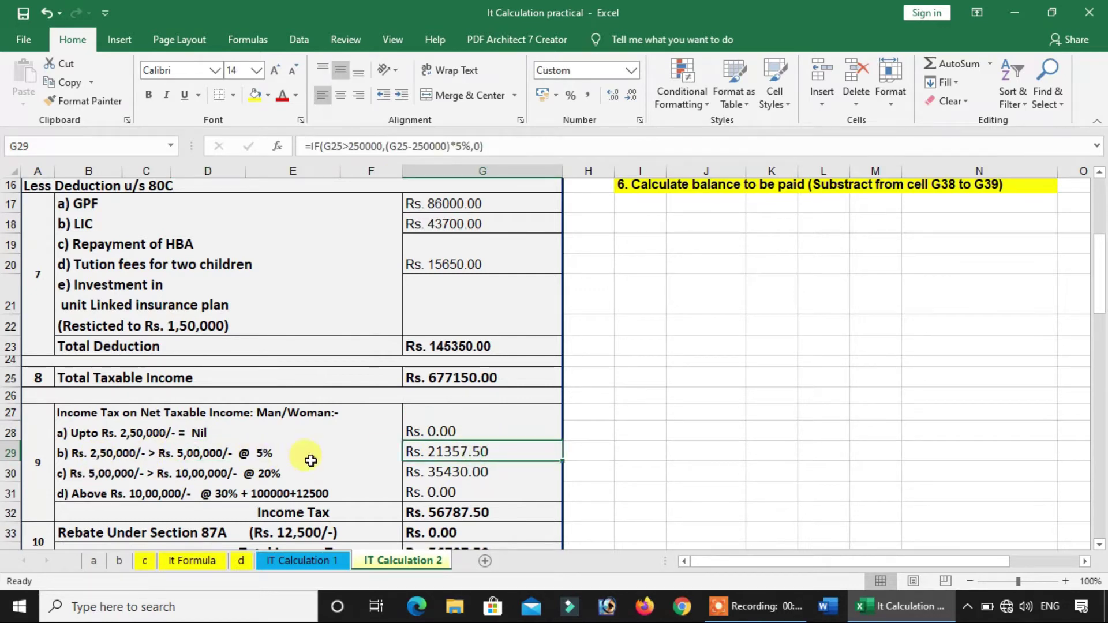
{"action": "left_click", "coordinate": [487, 472]}
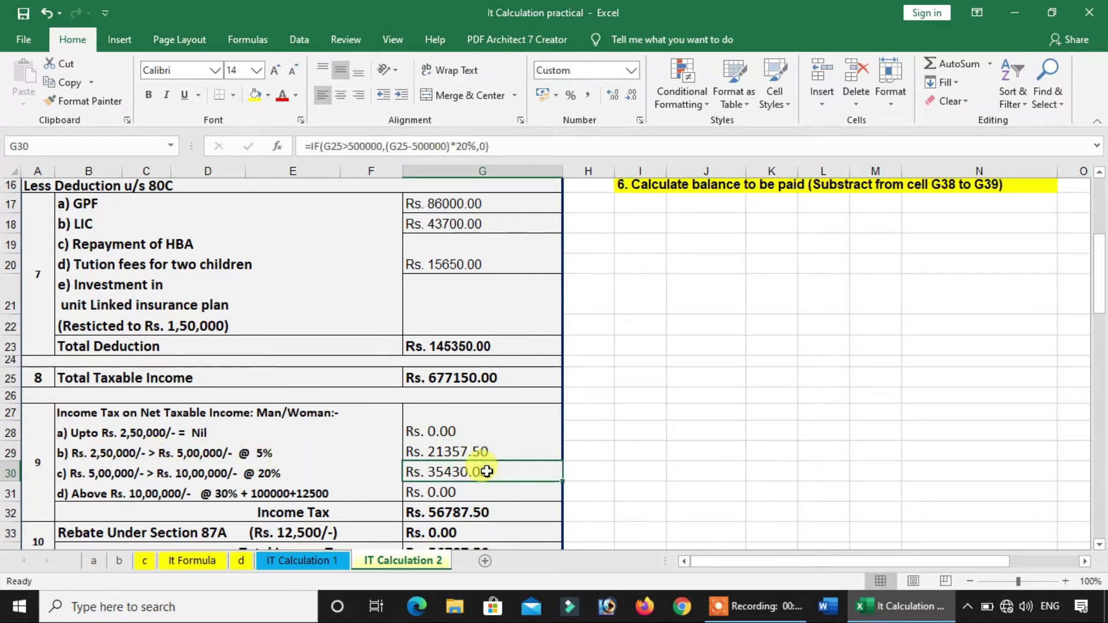
{"action": "left_click", "coordinate": [434, 495]}
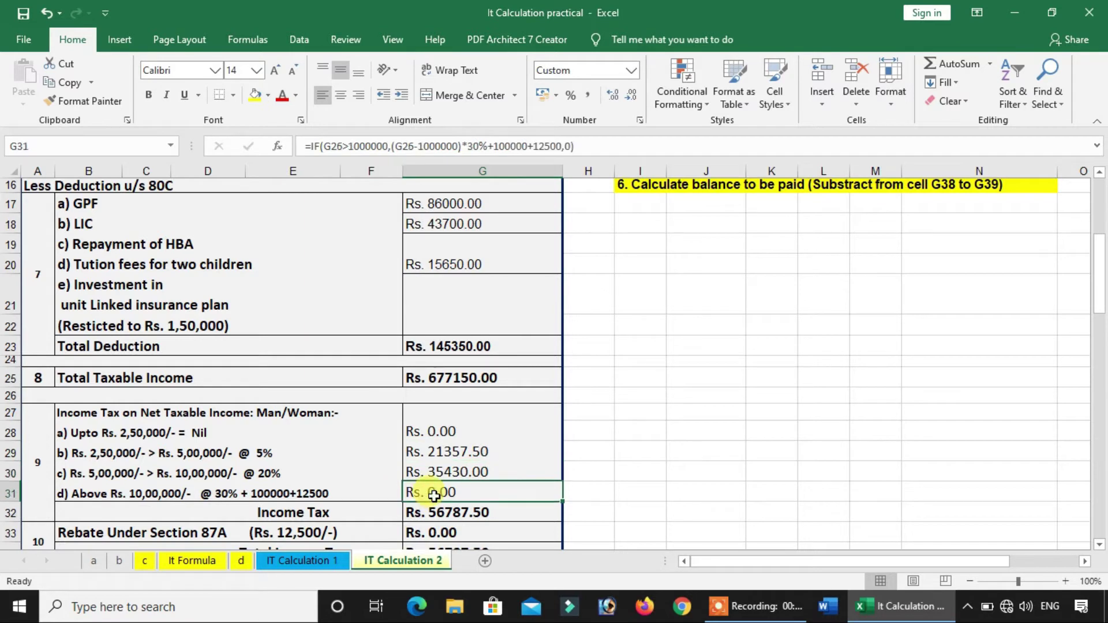
{"action": "left_click_drag", "start_coordinate": [411, 432], "coordinate": [428, 493]}
Examine the nested IF income tax formula in F5:F9 on the IT Calculation 1 sheet
{"action": "scroll", "coordinate": [428, 487], "scroll_direction": "up", "scroll_amount": 1}
{"action": "scroll", "coordinate": [428, 486], "scroll_direction": "down", "scroll_amount": 2}
{"action": "left_click", "coordinate": [314, 561]}
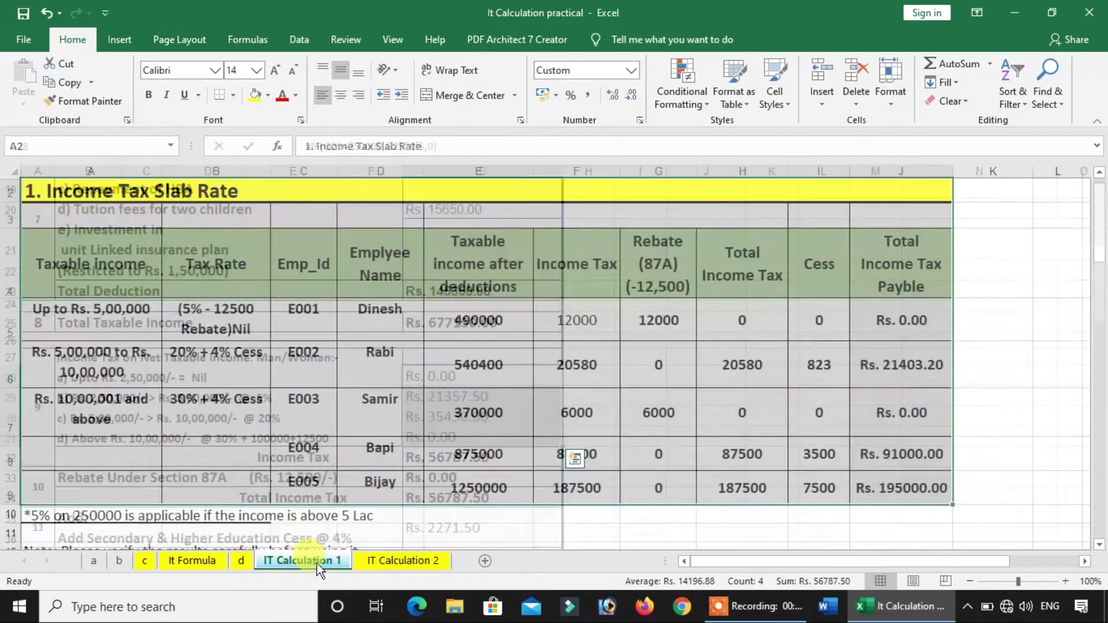
{"action": "left_click", "coordinate": [664, 323]}
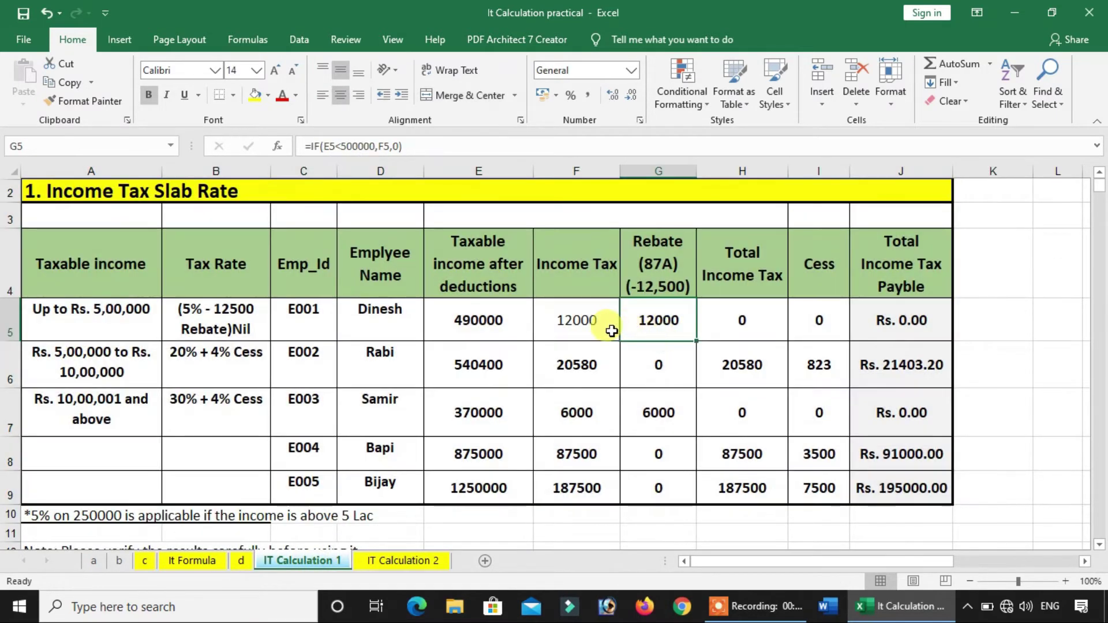
{"action": "left_click", "coordinate": [594, 322]}
{"action": "left_click_drag", "start_coordinate": [574, 321], "coordinate": [589, 474]}
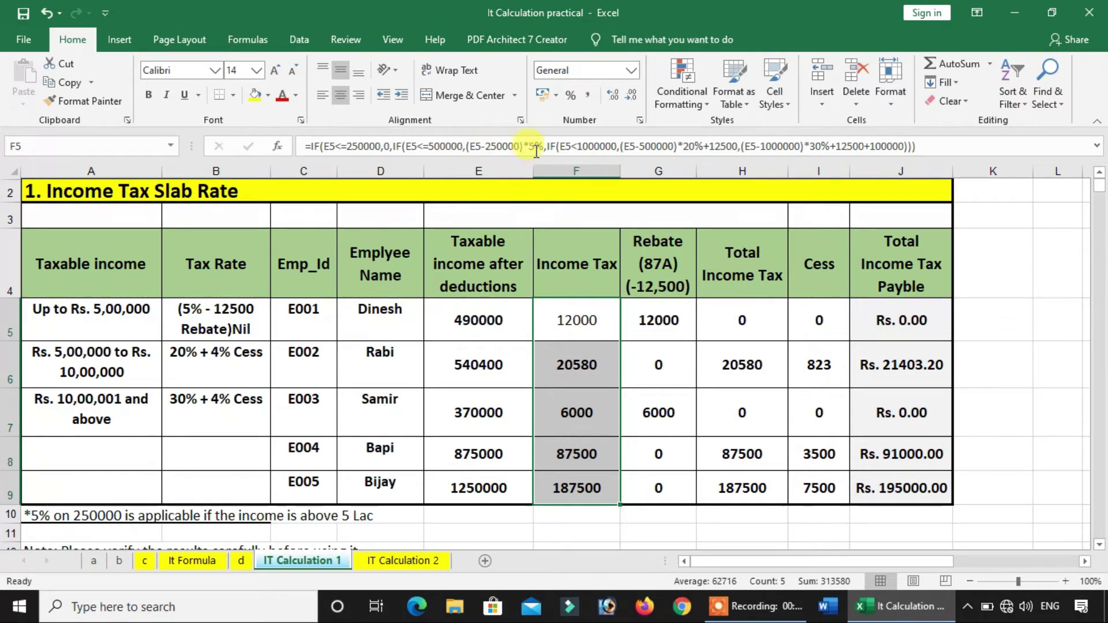
Return to the IT Calculation 2 sheet and review the slab formulas in G28:G31 and the income tax sum in G32
{"action": "left_click", "coordinate": [427, 561]}
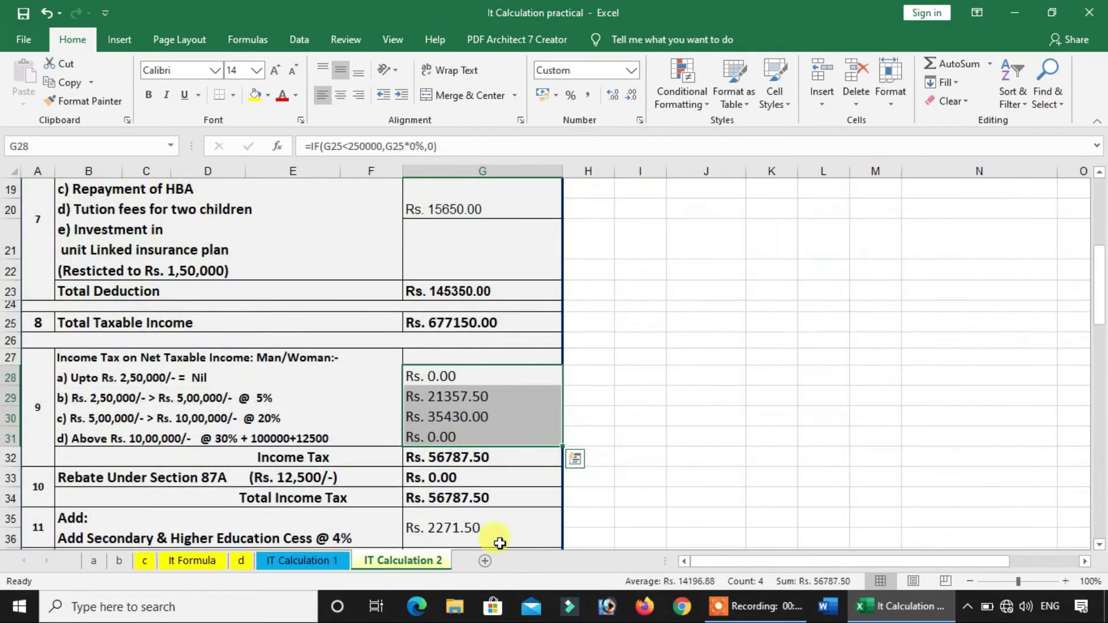
{"action": "left_click", "coordinate": [513, 401]}
{"action": "left_click", "coordinate": [474, 376]}
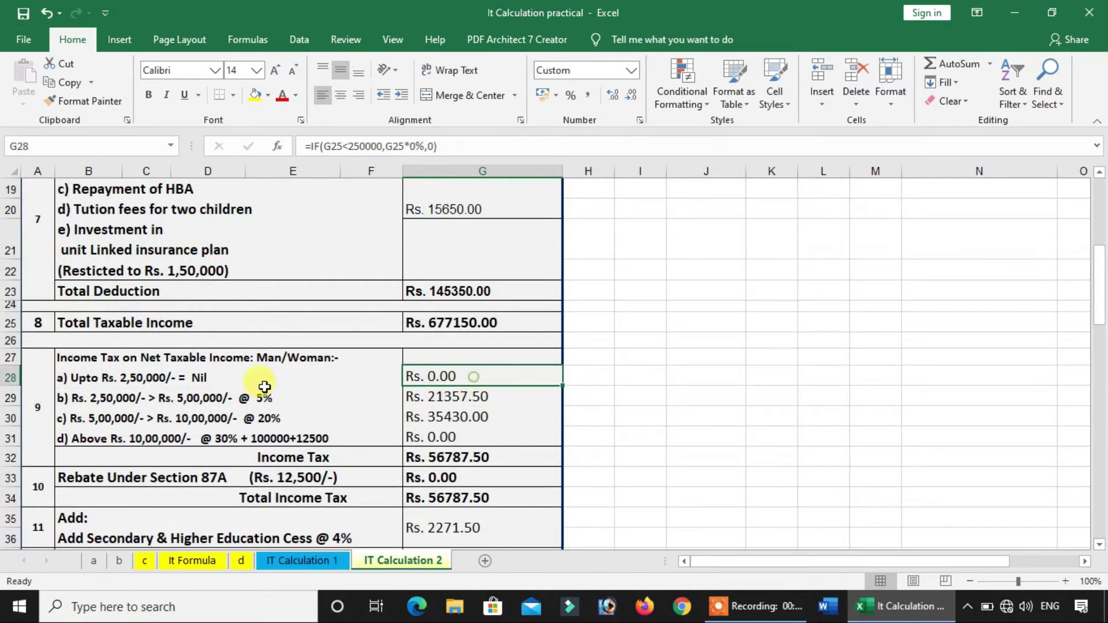
{"action": "left_click", "coordinate": [431, 401]}
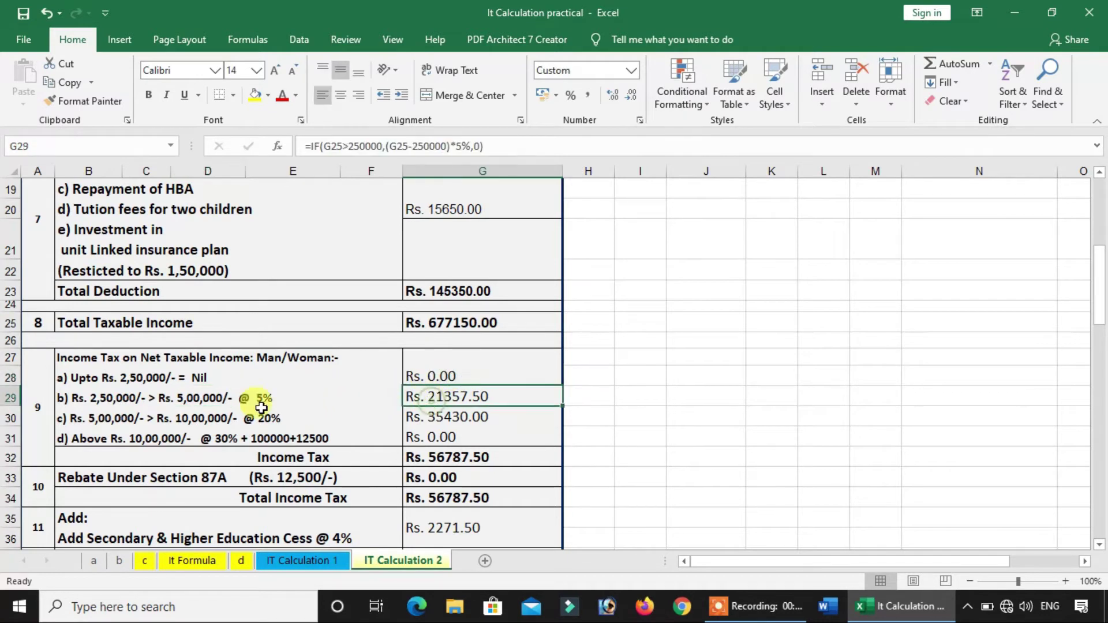
{"action": "left_click", "coordinate": [427, 416]}
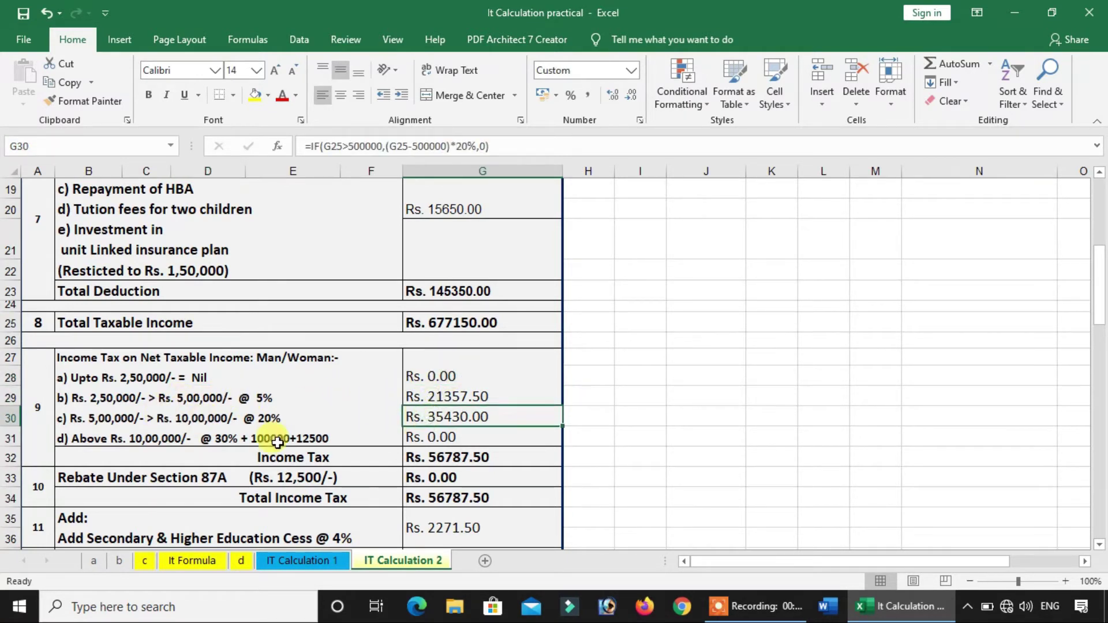
{"action": "left_click", "coordinate": [439, 438]}
{"action": "left_click", "coordinate": [328, 453]}
{"action": "left_click", "coordinate": [436, 462]}
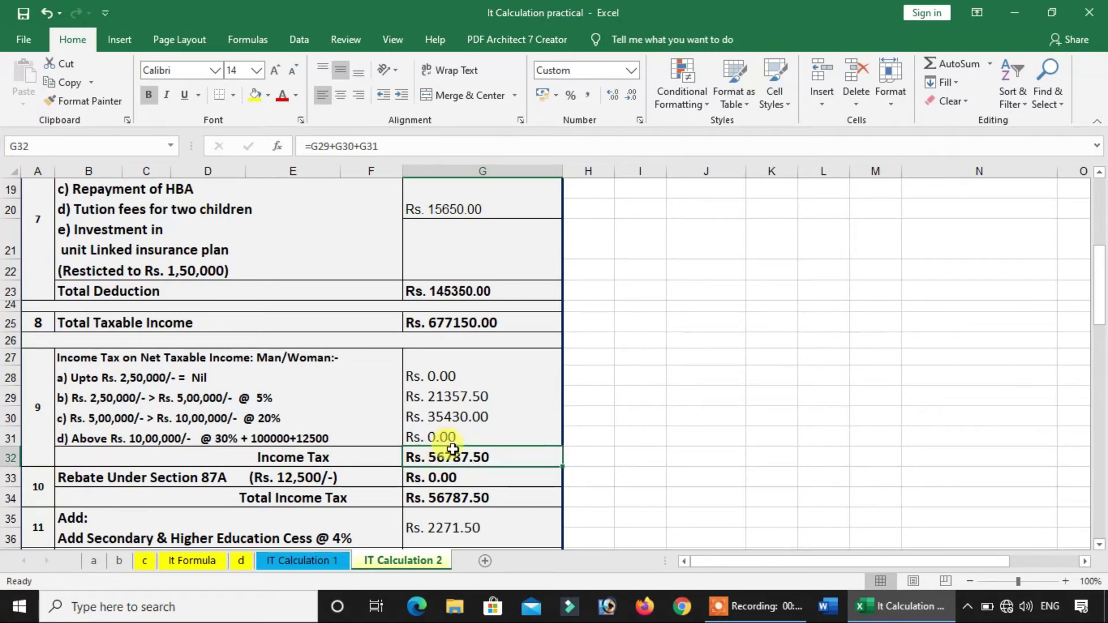
Open the option a formula in G28 and examine its IF condition and arguments, keeping the formula as it is
{"action": "scroll", "coordinate": [456, 452], "scroll_direction": "up", "scroll_amount": 1}
{"action": "scroll", "coordinate": [458, 452], "scroll_direction": "down", "scroll_amount": 1}
{"action": "left_click", "coordinate": [435, 371]}
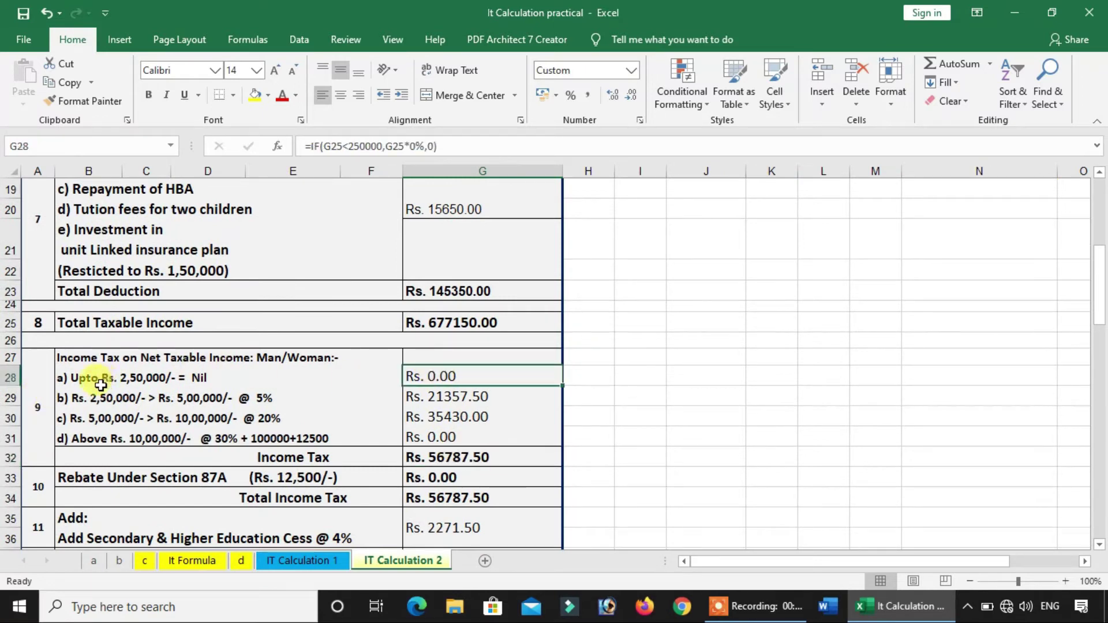
{"action": "double_click", "coordinate": [442, 376]}
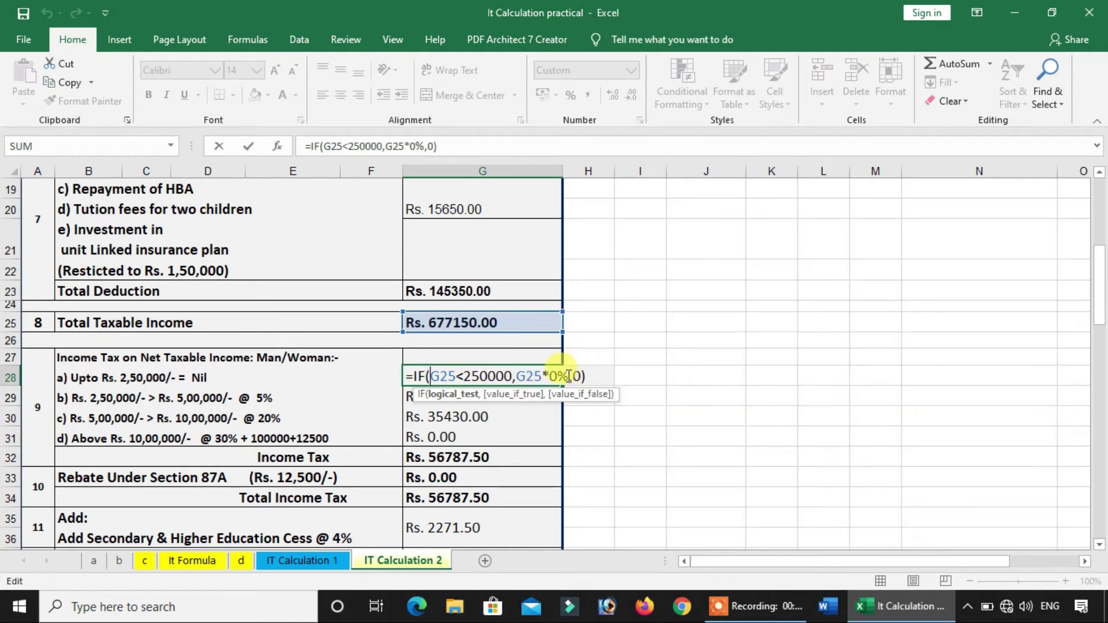
{"action": "key", "text": "Return"}
{"action": "left_click", "coordinate": [433, 375]}
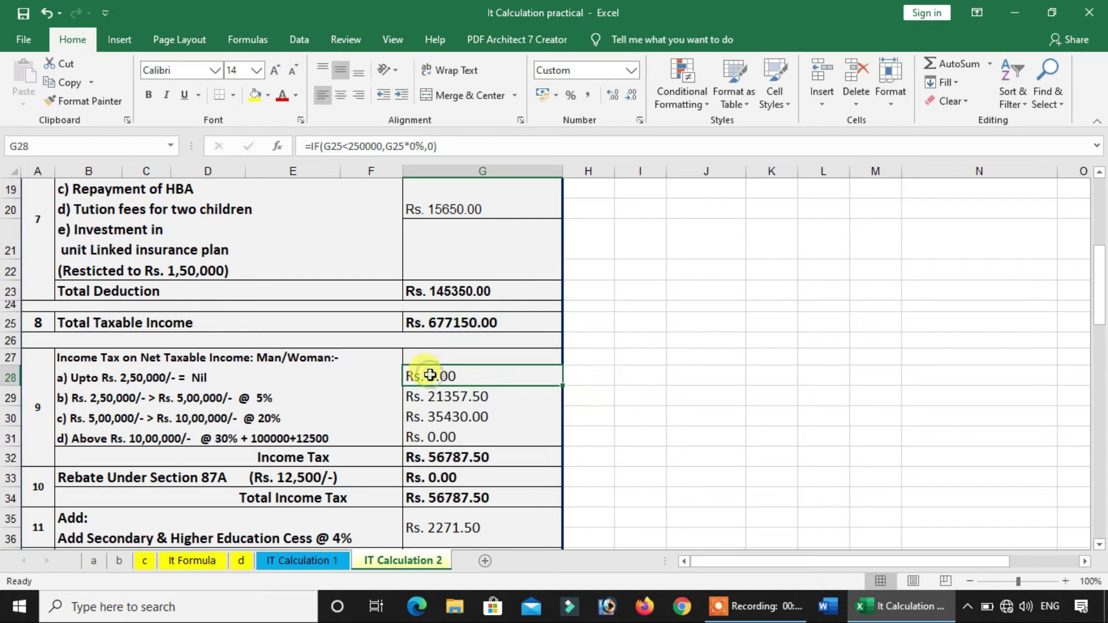
Test the nil slab with a total taxable income of 230000 in G25, and undo the entry
{"action": "left_click", "coordinate": [480, 325]}
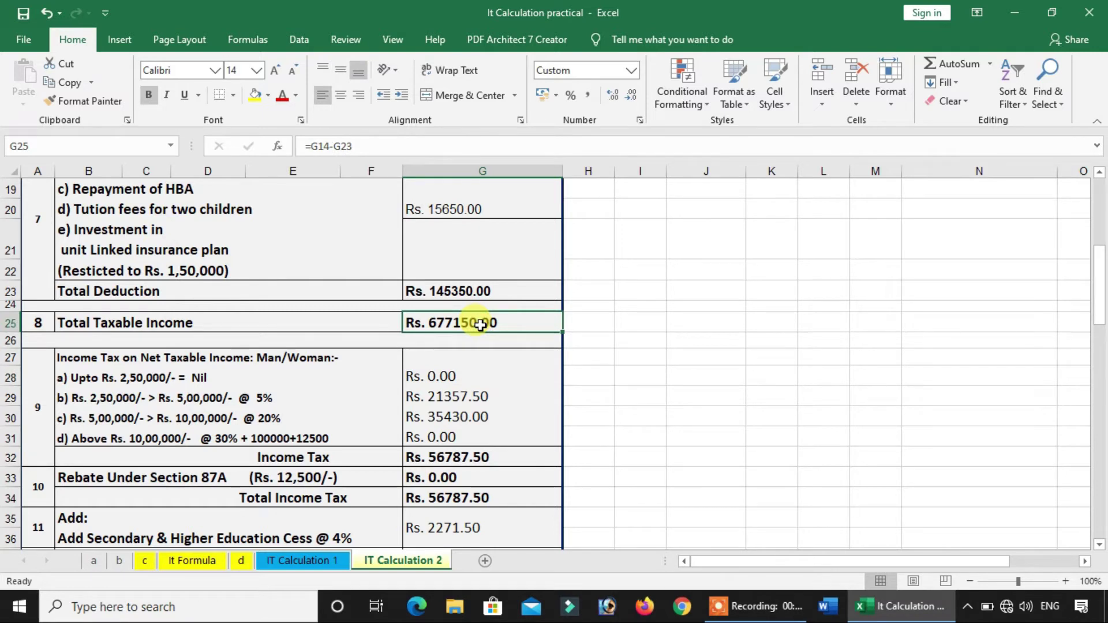
{"action": "type", "text": "230000"}
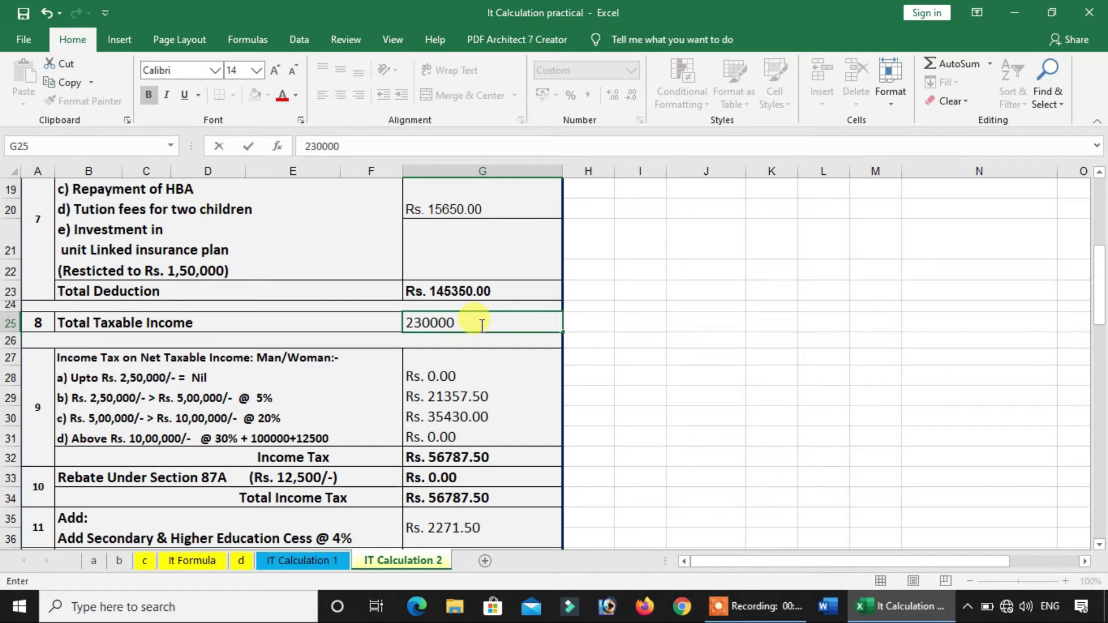
{"action": "key", "text": "Return"}
{"action": "left_click", "coordinate": [459, 378]}
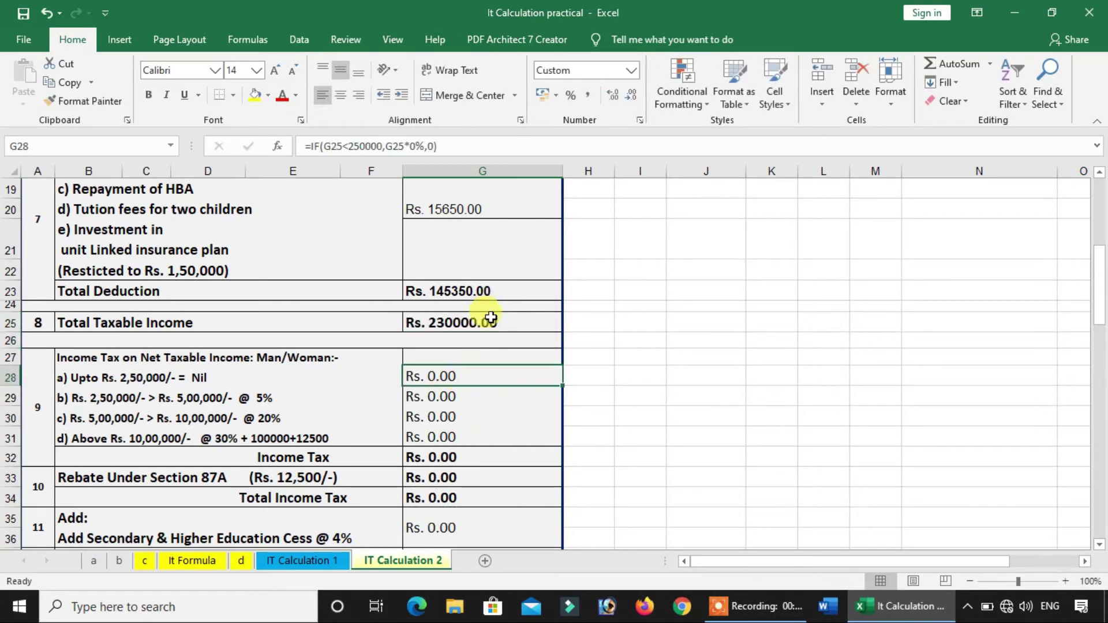
{"action": "key", "text": "ctrl+z"}
Read the option b slab description and examine the arguments of its 5% tax formula in G29
{"action": "left_click", "coordinate": [444, 399]}
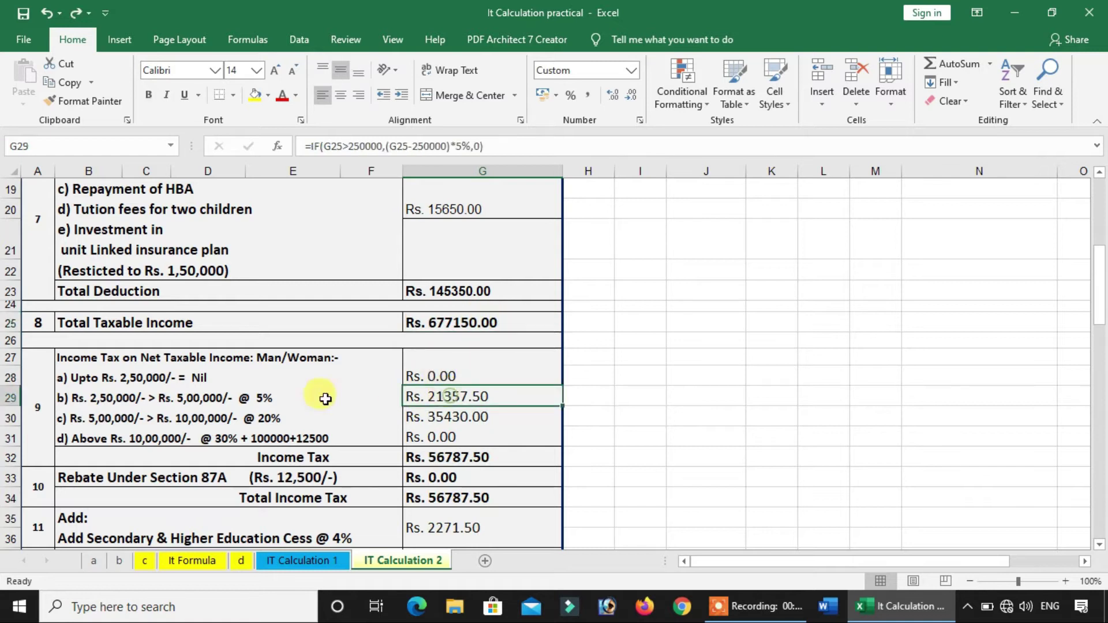
{"action": "scroll", "coordinate": [242, 419], "scroll_direction": "down", "scroll_amount": 1}
{"action": "scroll", "coordinate": [242, 419], "scroll_direction": "down", "scroll_amount": 1}
{"action": "left_click", "coordinate": [102, 332]}
{"action": "left_click", "coordinate": [102, 317]}
{"action": "left_click", "coordinate": [285, 317]}
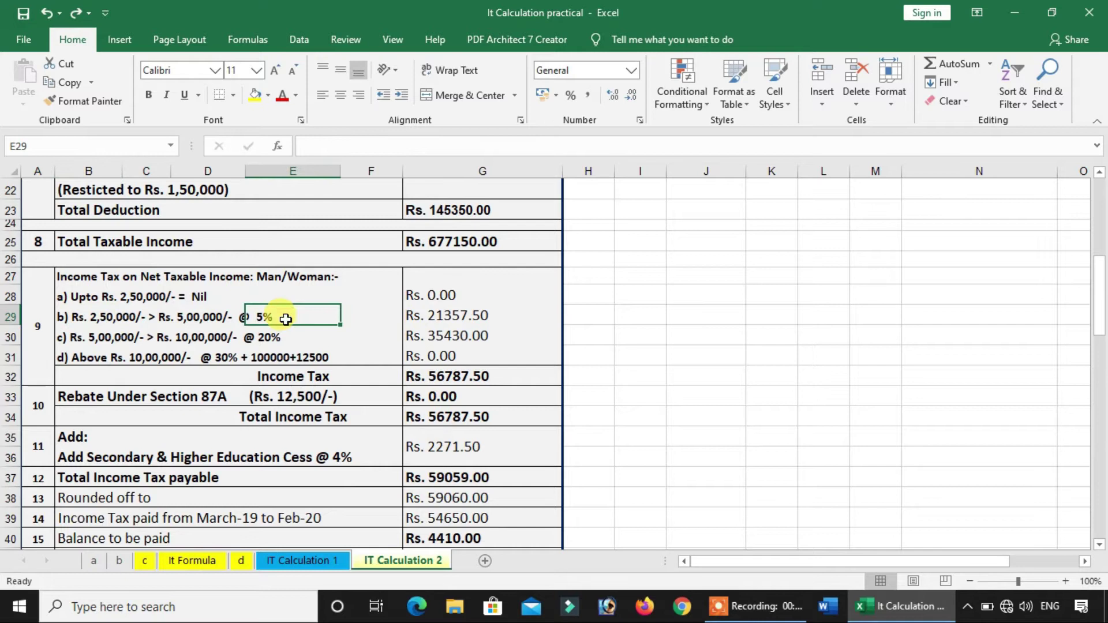
{"action": "left_click", "coordinate": [464, 312]}
{"action": "double_click", "coordinate": [462, 314]}
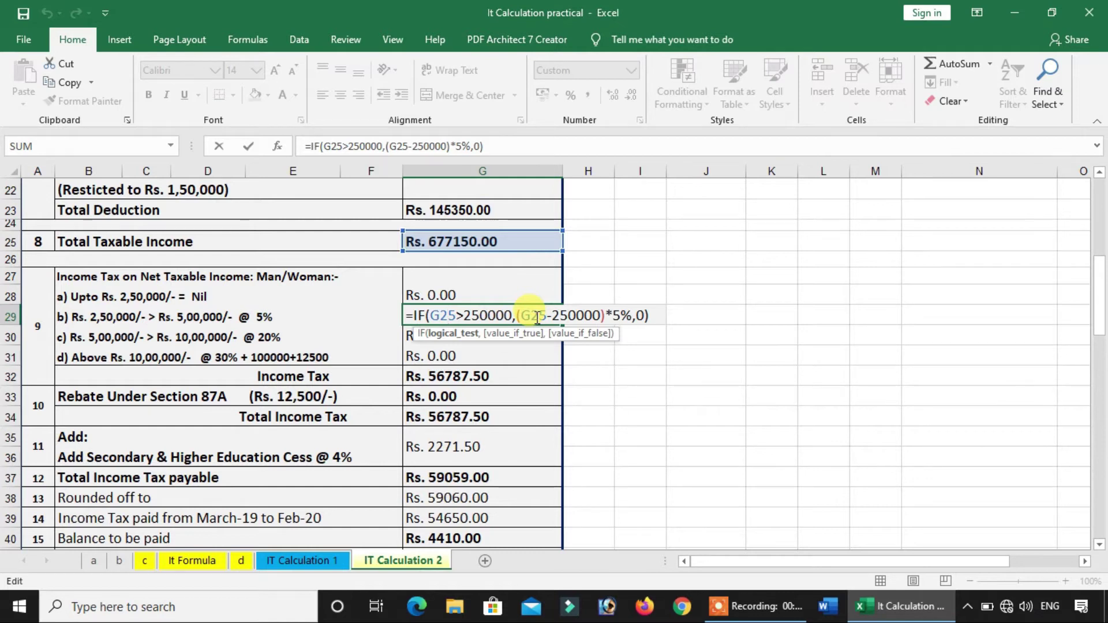
{"action": "key", "text": "ctrl+Return"}
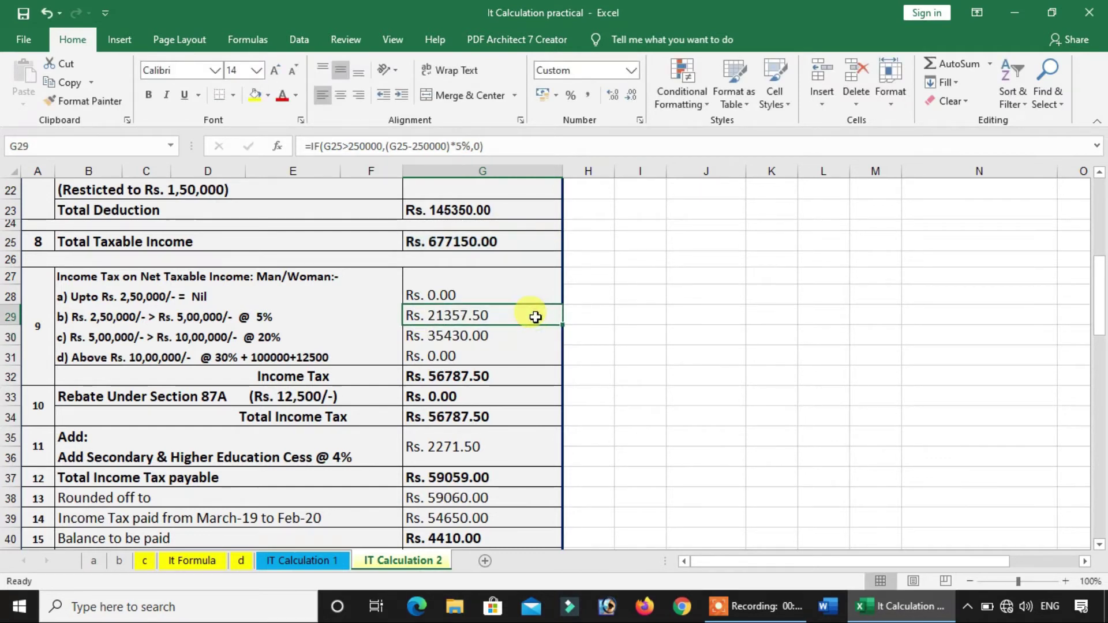
Re-enter the option b slab formula in G29 as =IF(G25>250000,(G25-250000)*5%,0), and undo the entry
{"action": "type", "text": "="}
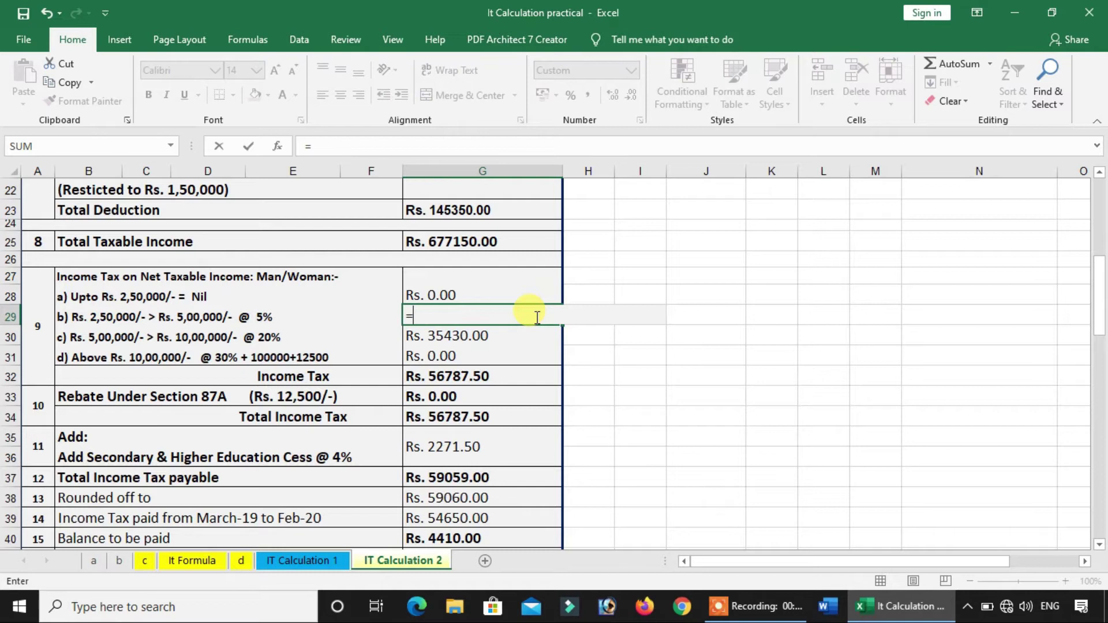
{"action": "type", "text": "if("}
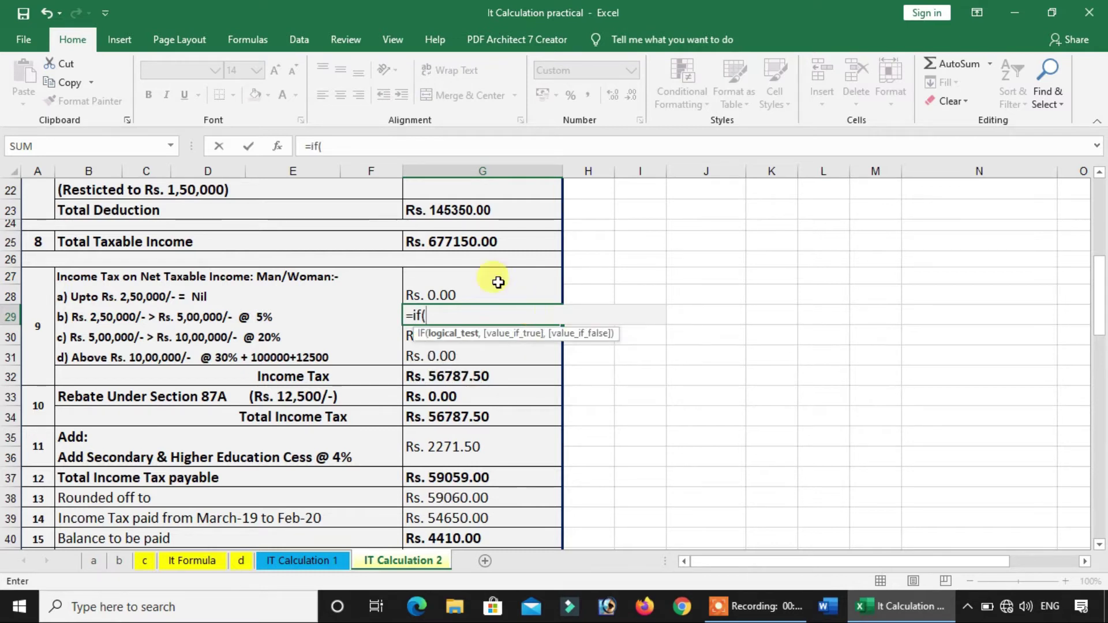
{"action": "left_click", "coordinate": [478, 242]}
{"action": "type", "text": ">25000"}
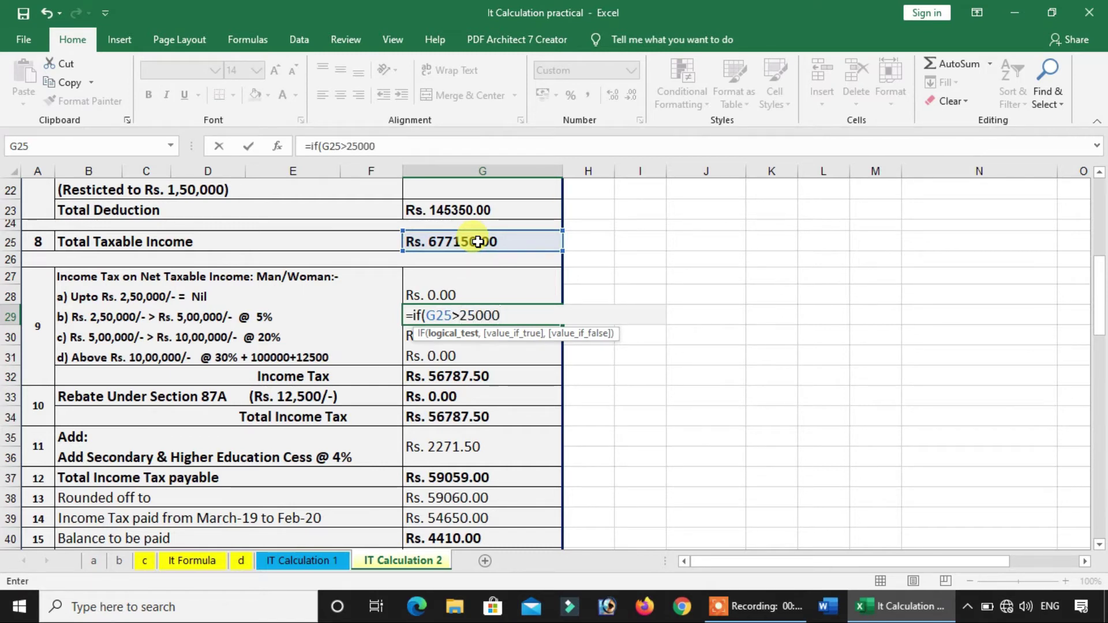
{"action": "type", "text": "0,(G25"}
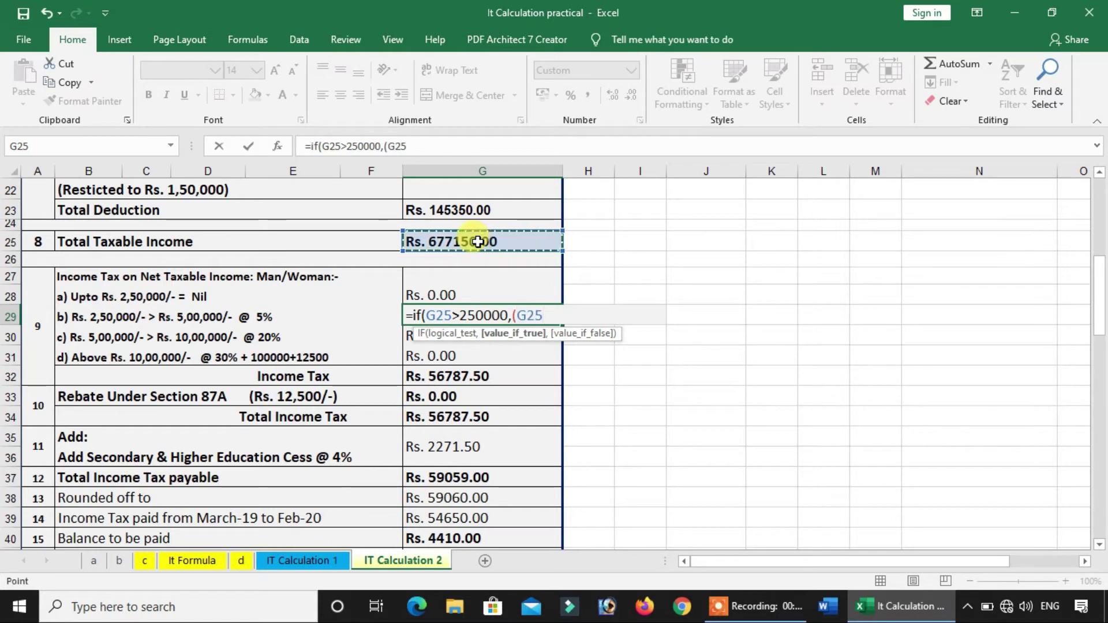
{"action": "type", "text": "-"}
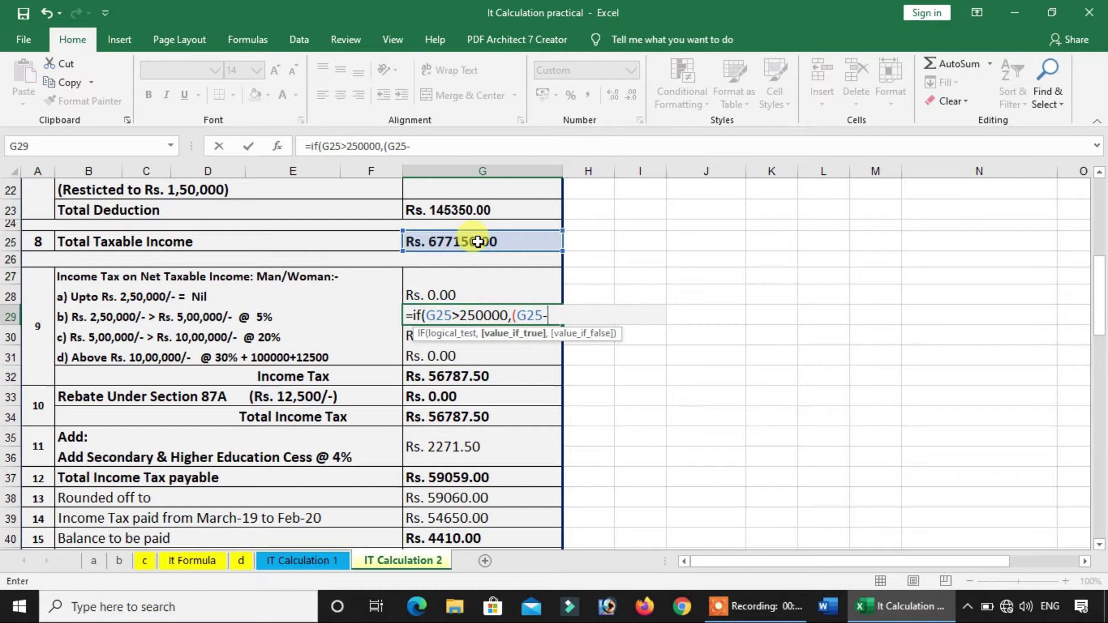
{"action": "type", "text": "25"}
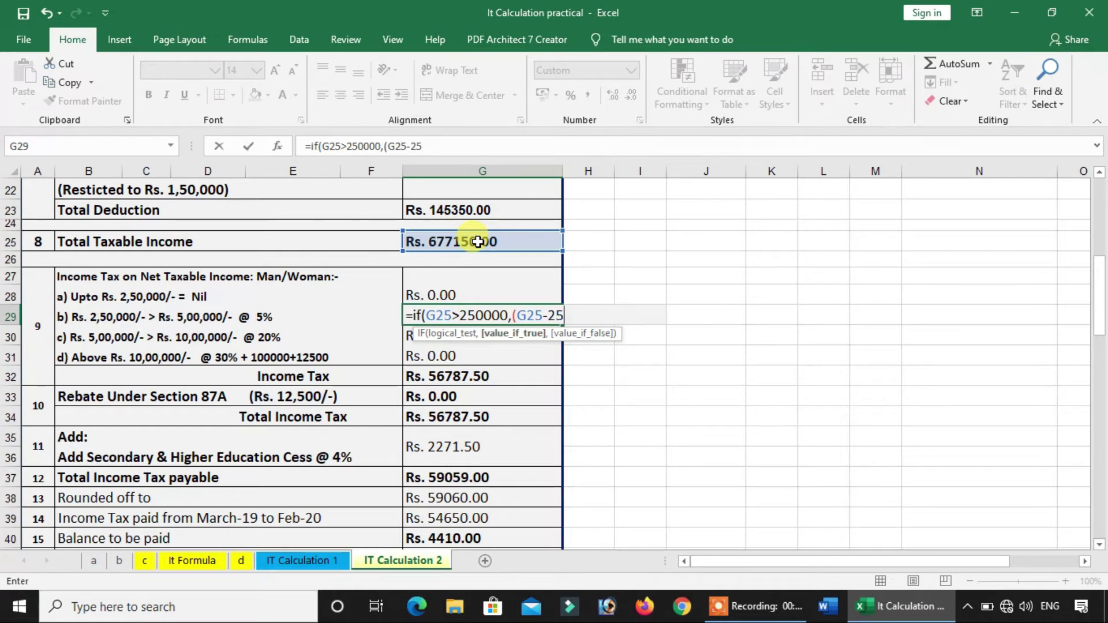
{"action": "type", "text": "0000"}
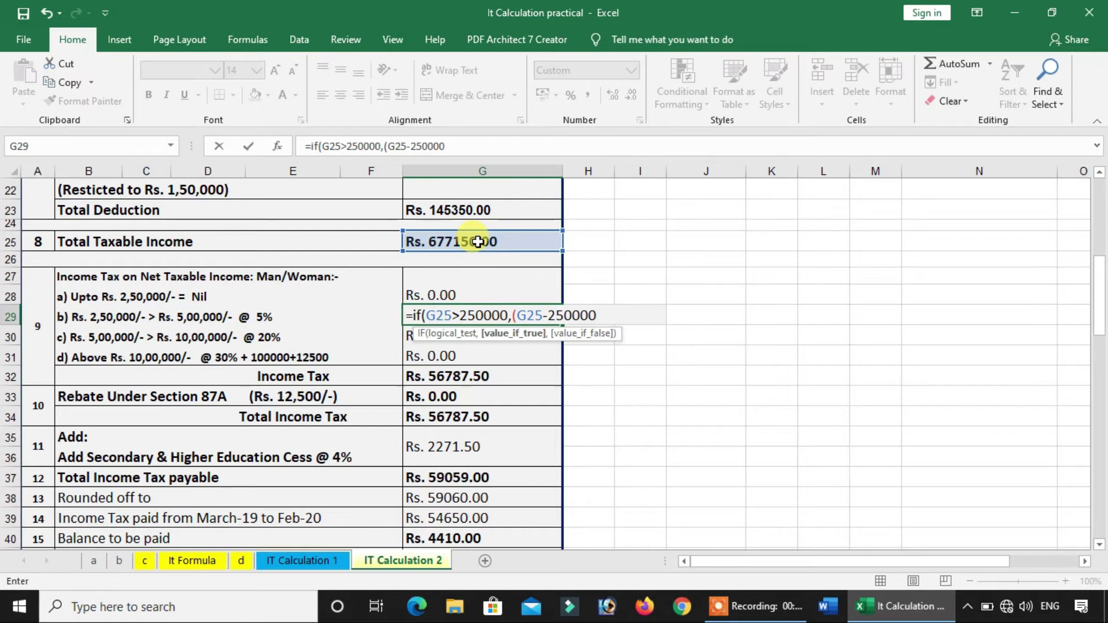
{"action": "type", "text": ")*5"}
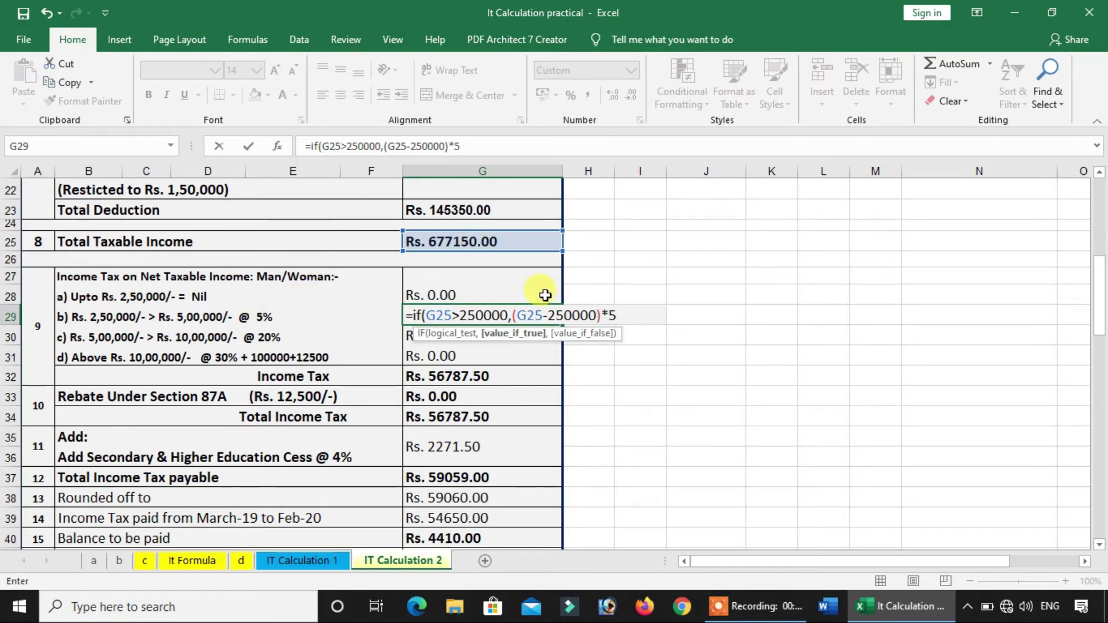
{"action": "type", "text": ","}
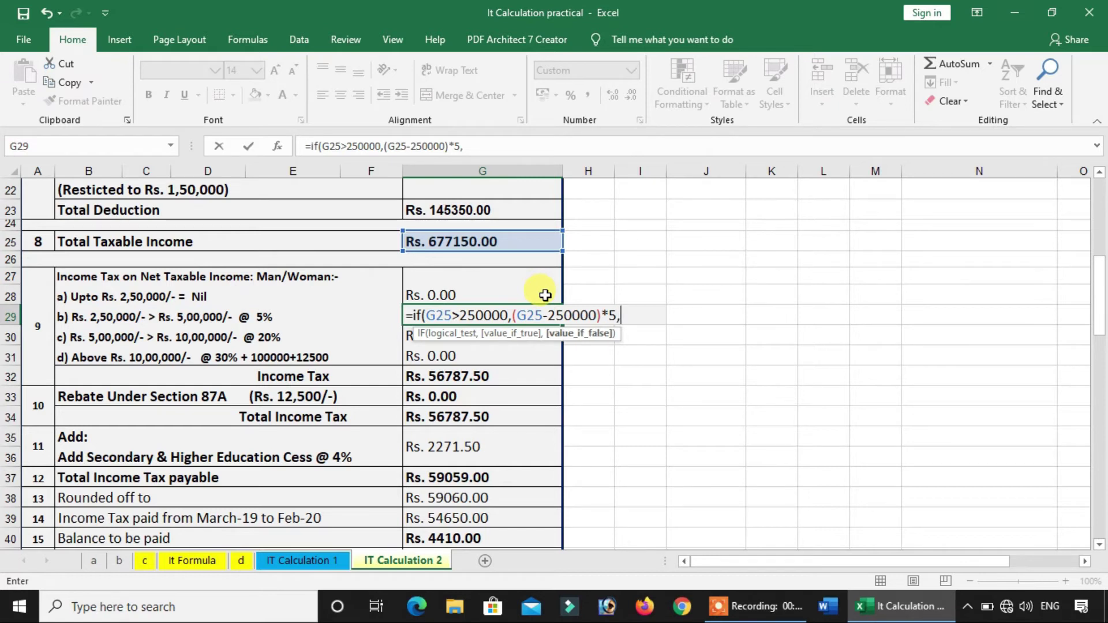
{"action": "key", "text": "BackSpace"}
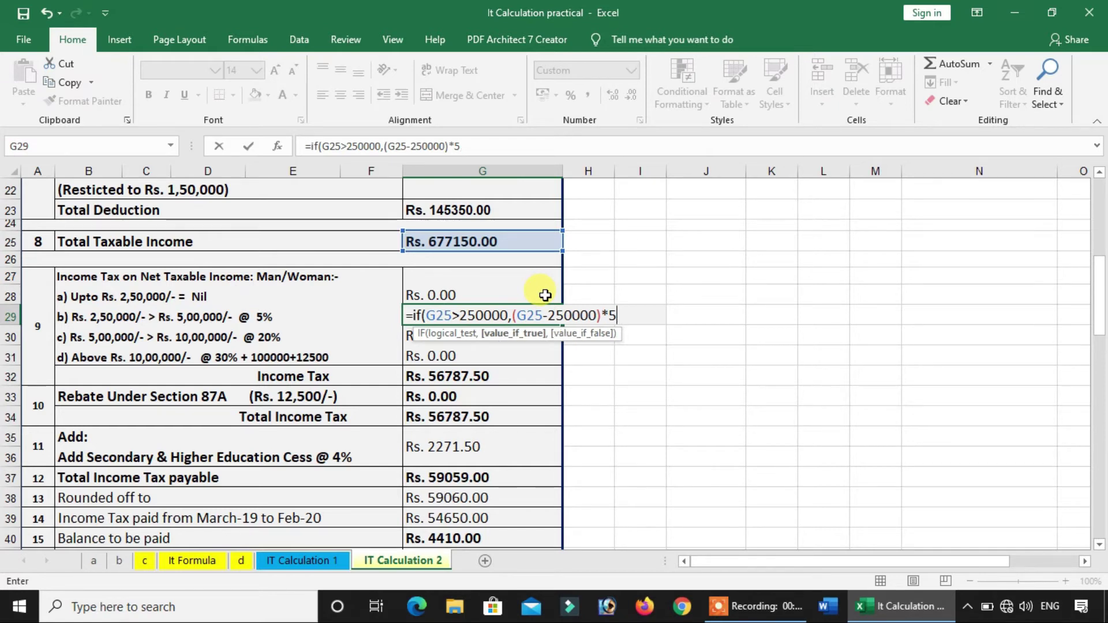
{"action": "type", "text": "%,"}
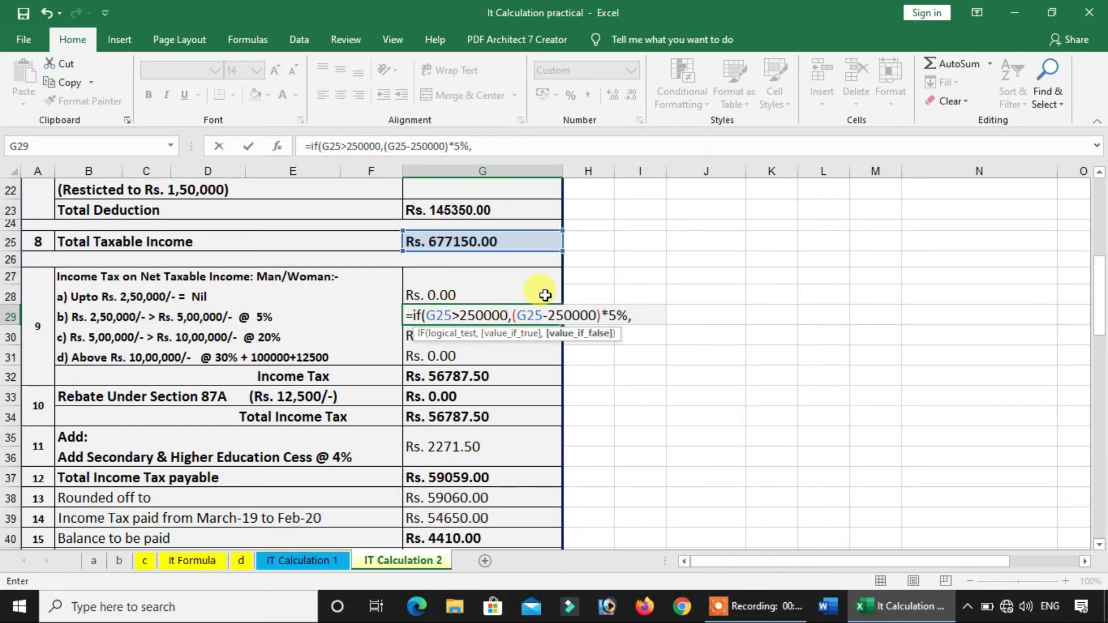
{"action": "type", "text": "0"}
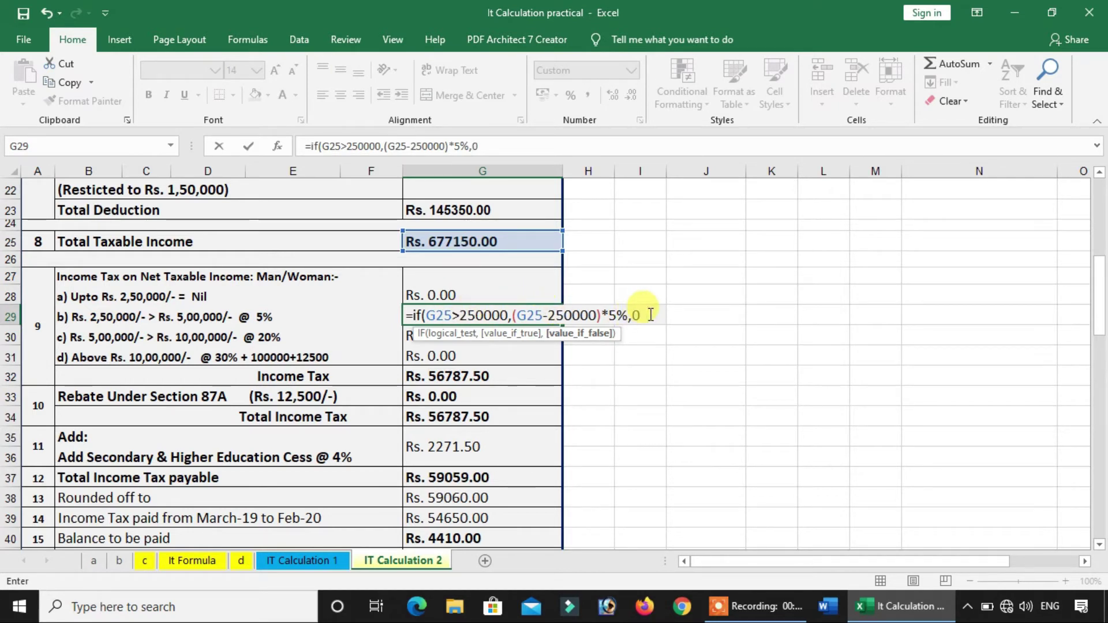
{"action": "type", "text": ")"}
{"action": "key", "text": "Return"}
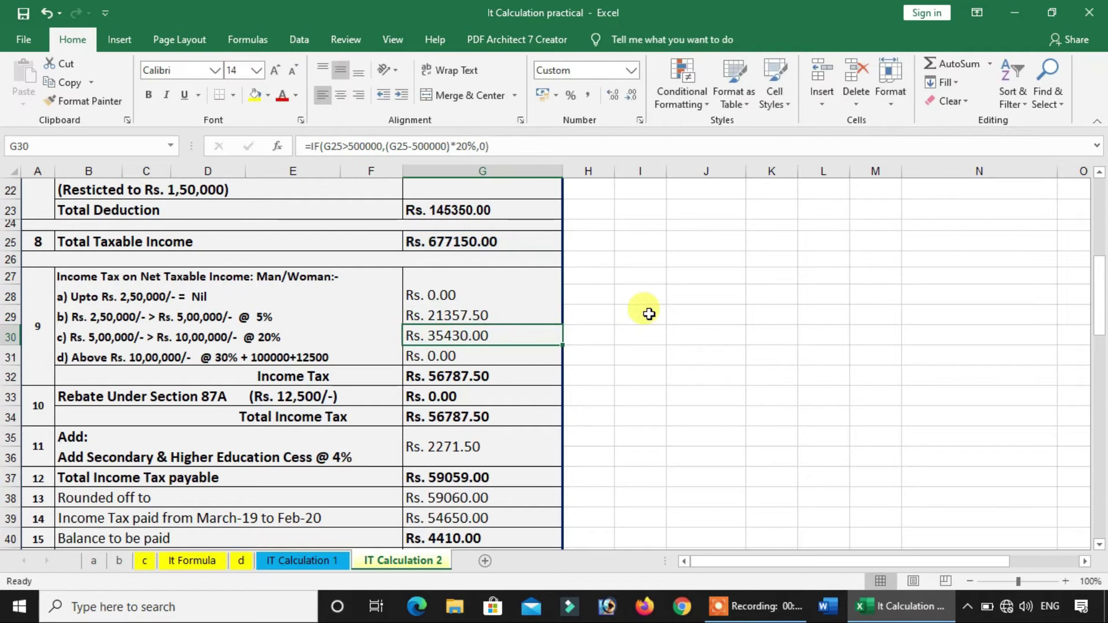
{"action": "key", "text": "ctrl+z"}
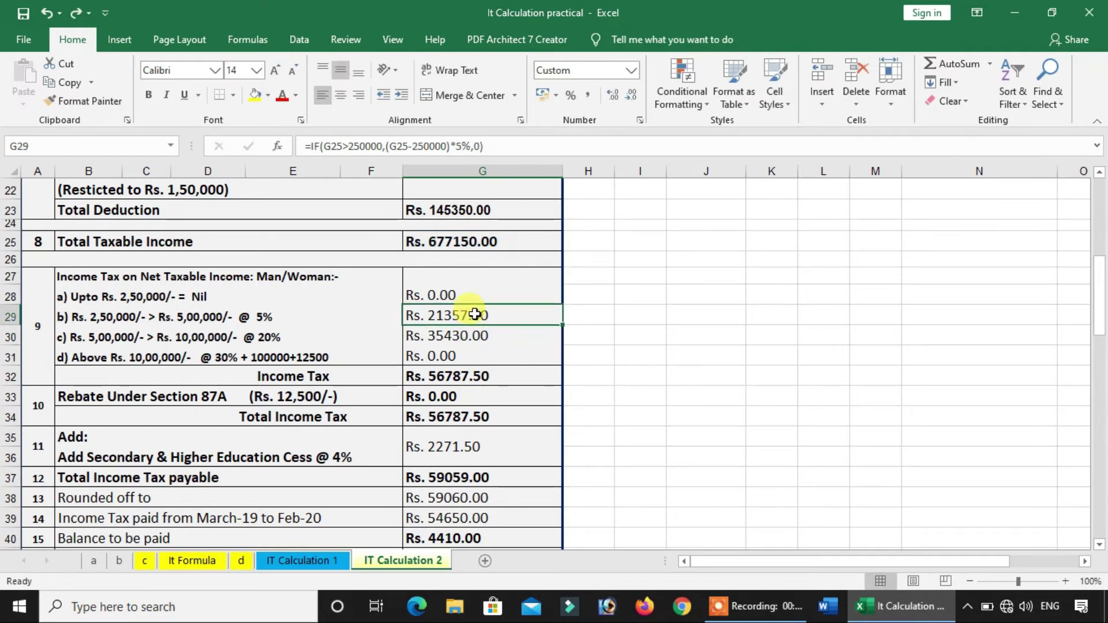
Read the option c slab description in row 30 and examine the arguments of its 20% tax formula in G30
{"action": "left_click", "coordinate": [467, 333]}
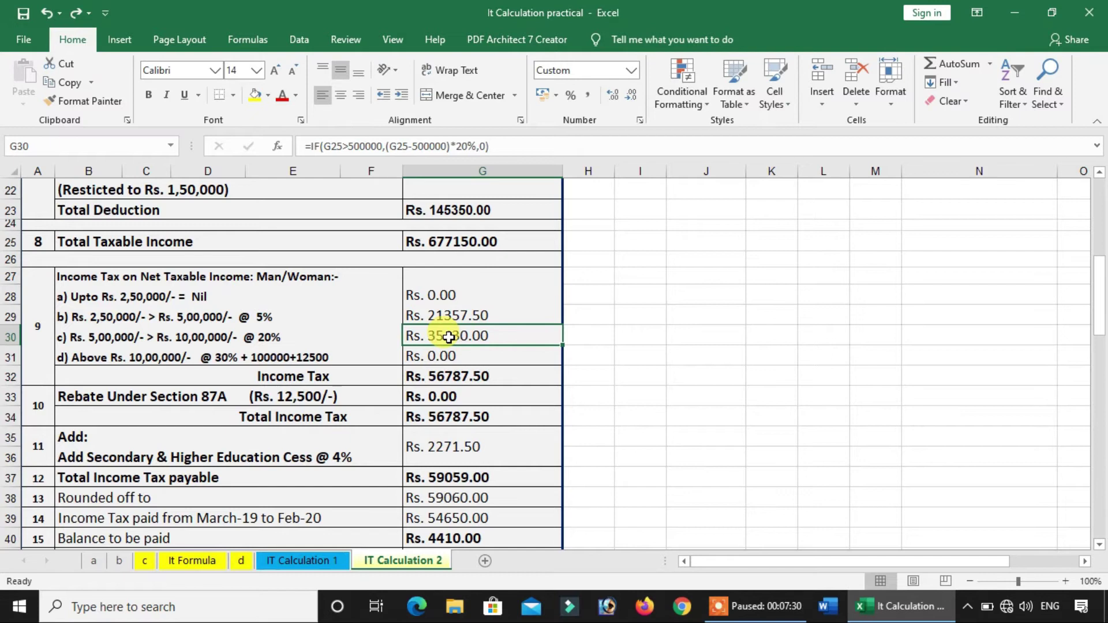
{"action": "left_click", "coordinate": [103, 338]}
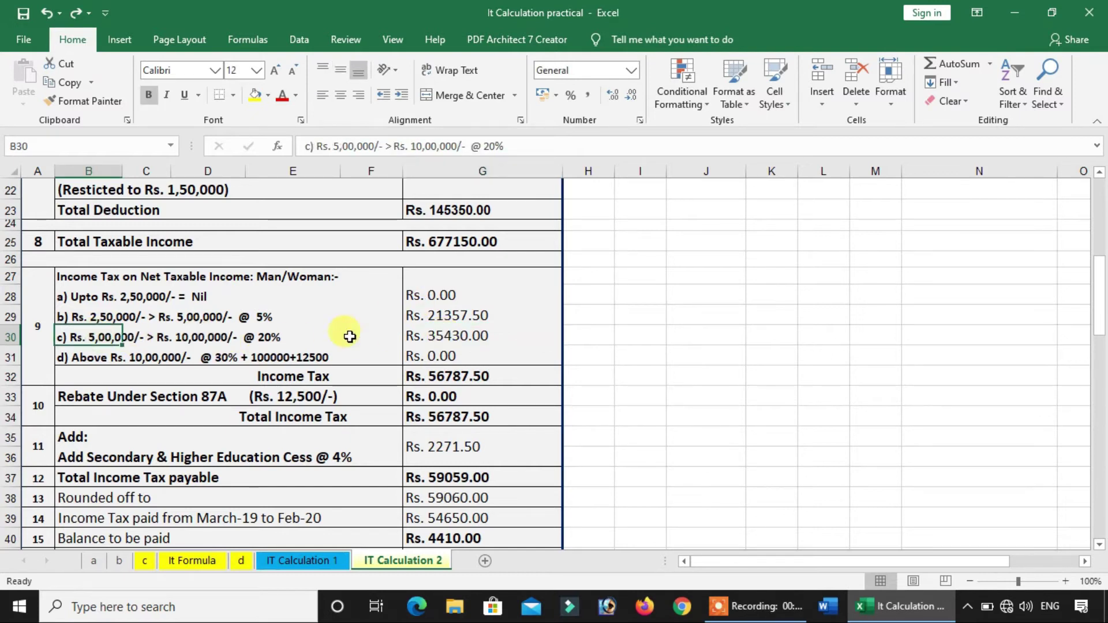
{"action": "left_click", "coordinate": [236, 338]}
{"action": "left_click", "coordinate": [271, 338]}
{"action": "left_click", "coordinate": [432, 332]}
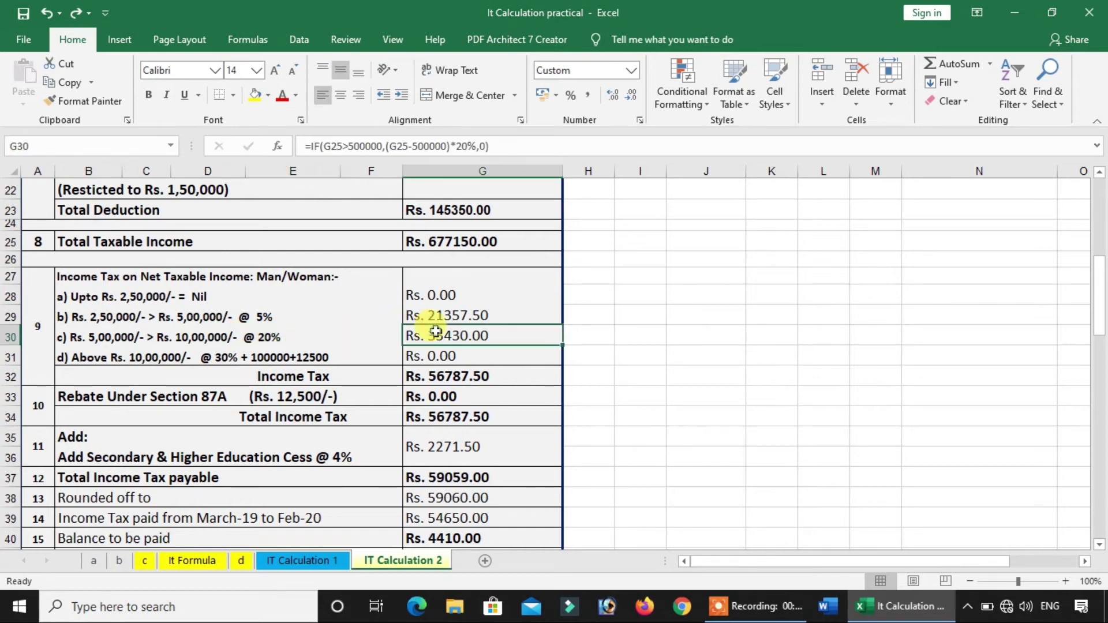
{"action": "double_click", "coordinate": [433, 332]}
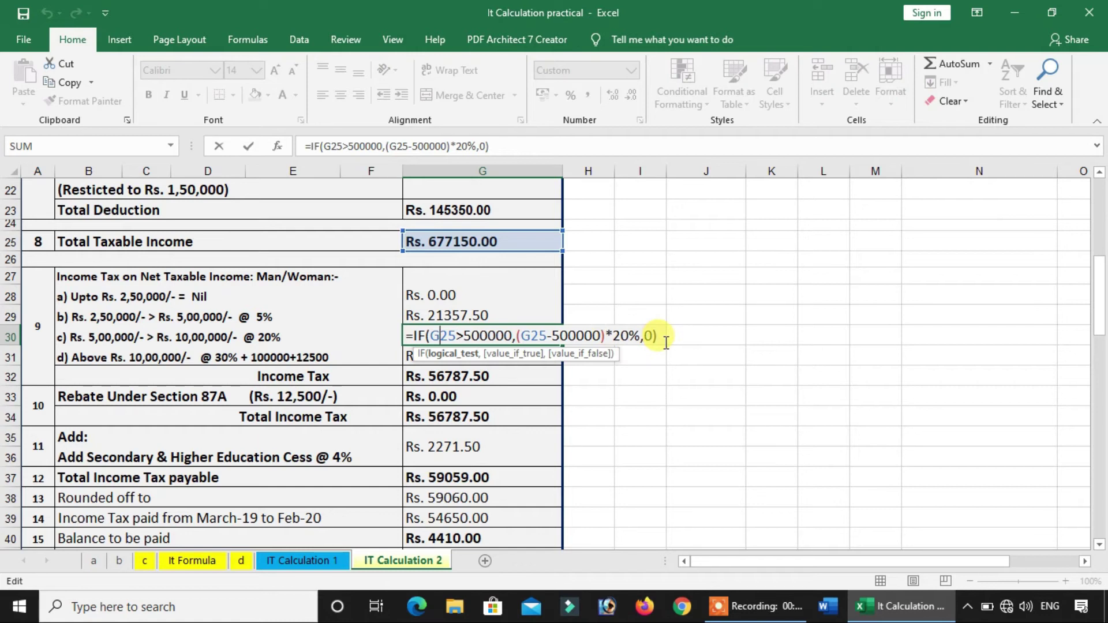
{"action": "key", "text": "Return"}
Re-enter the option c slab formula in G30 as =IF(G25>500000,(G25-500000)*20%,0), and undo the entry
{"action": "left_click", "coordinate": [503, 337]}
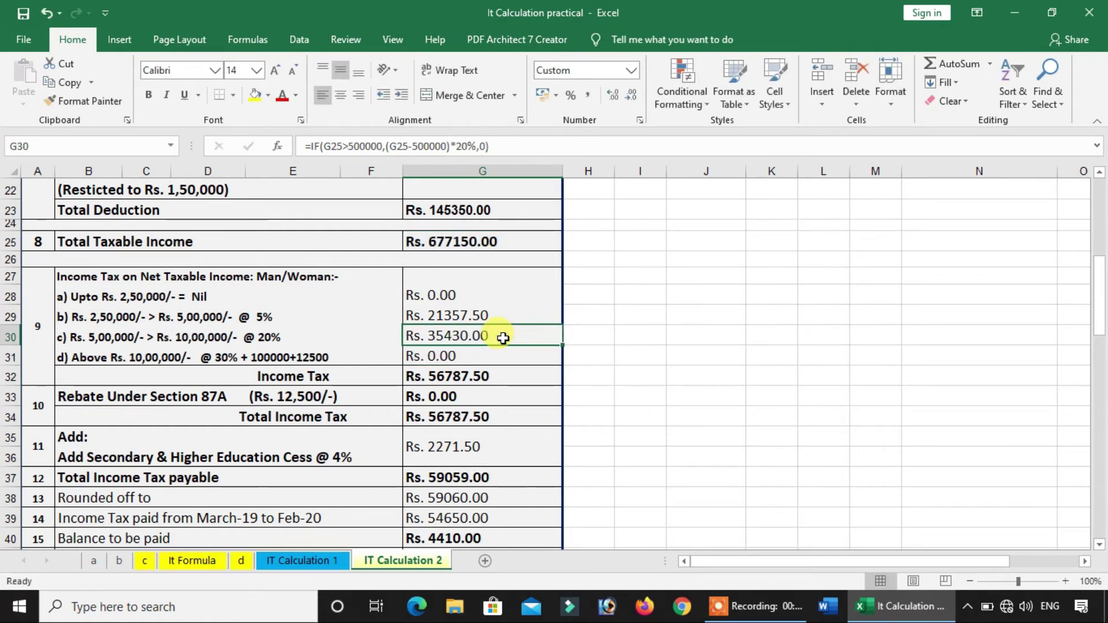
{"action": "type", "text": "=if("}
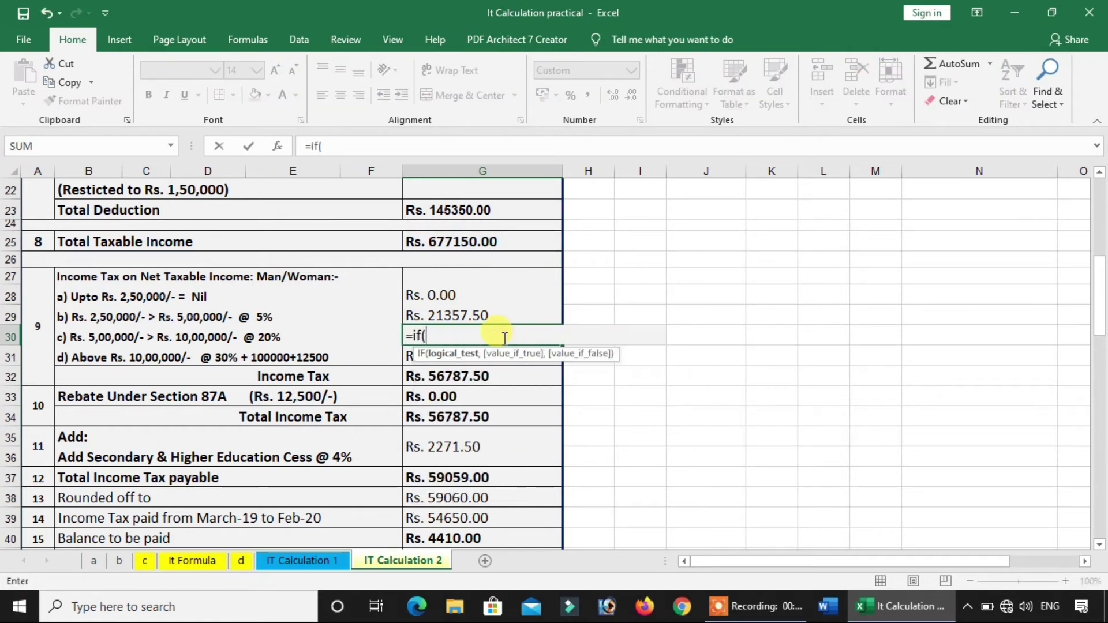
{"action": "left_click", "coordinate": [518, 242]}
{"action": "type", "text": ">500 00"}
{"action": "type", "text": ","}
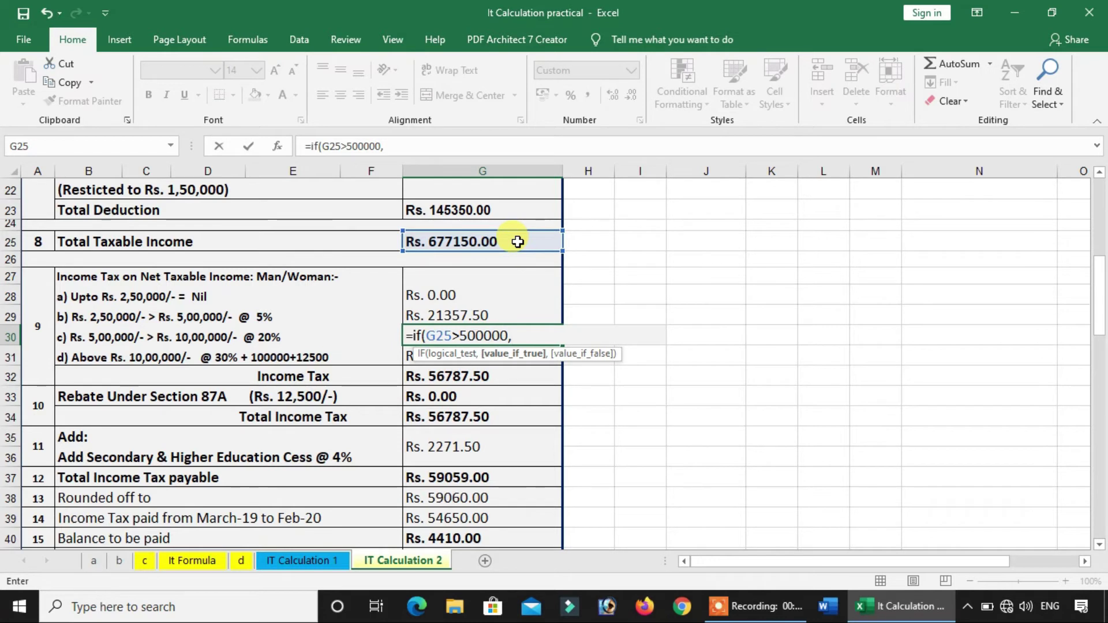
{"action": "type", "text": "("}
{"action": "left_click", "coordinate": [518, 241]}
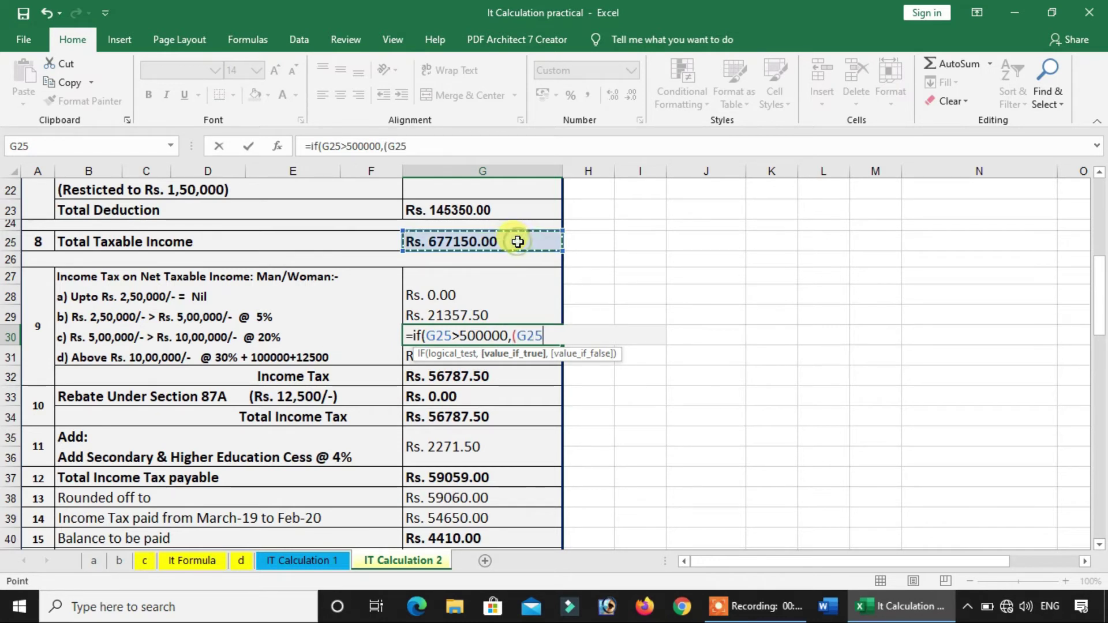
{"action": "type", "text": "-500000"}
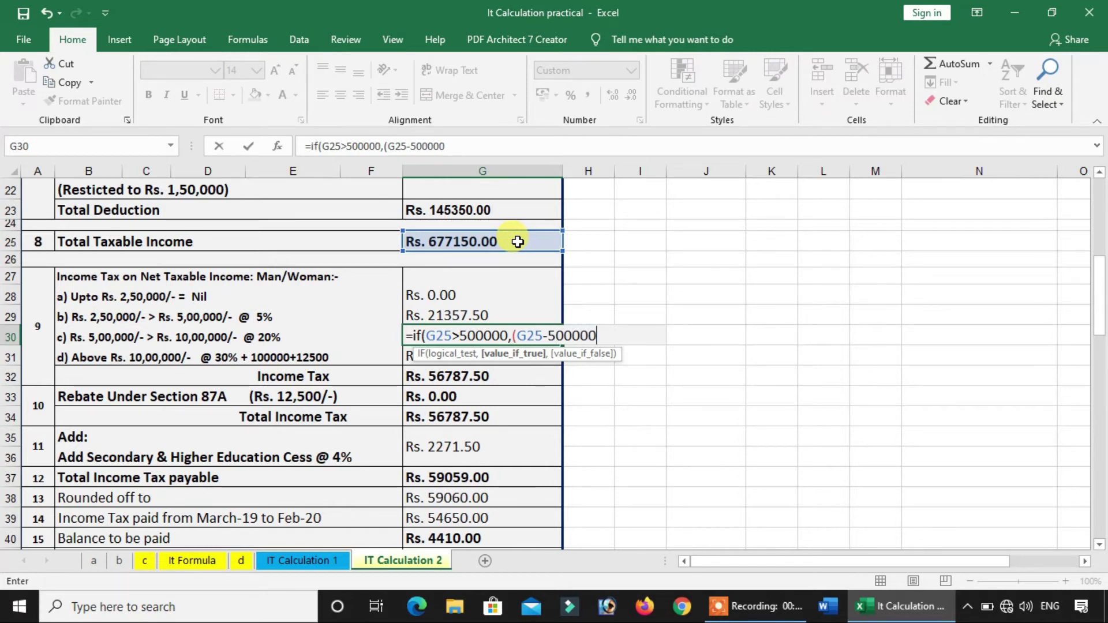
{"action": "type", "text": ")*20%"}
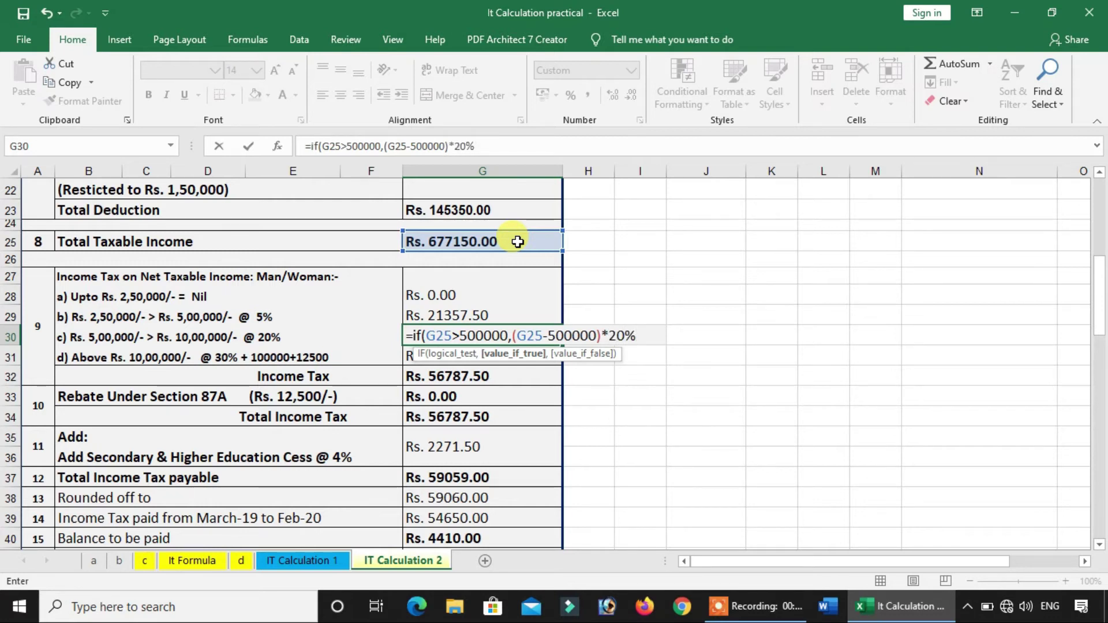
{"action": "type", "text": ","}
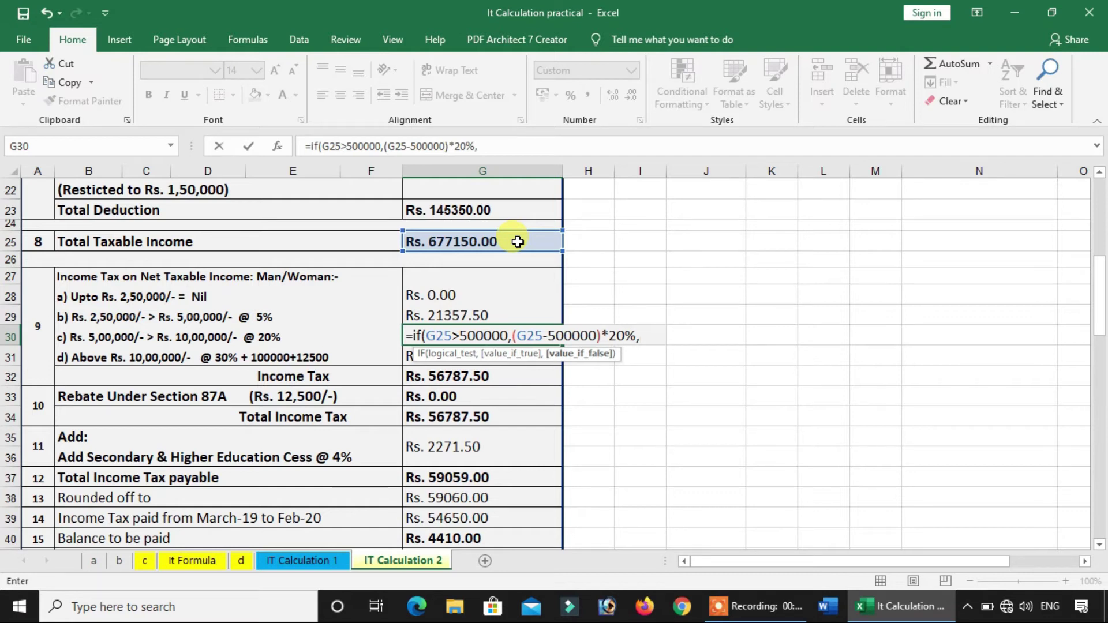
{"action": "type", "text": "0"}
{"action": "key", "text": "Return"}
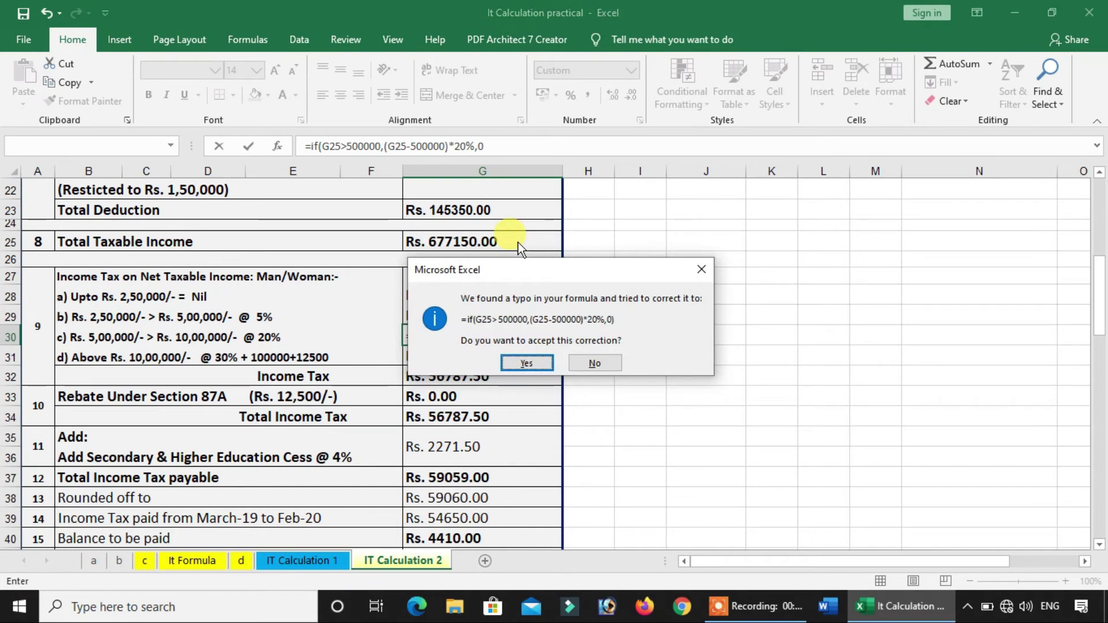
{"action": "key", "text": "n"}
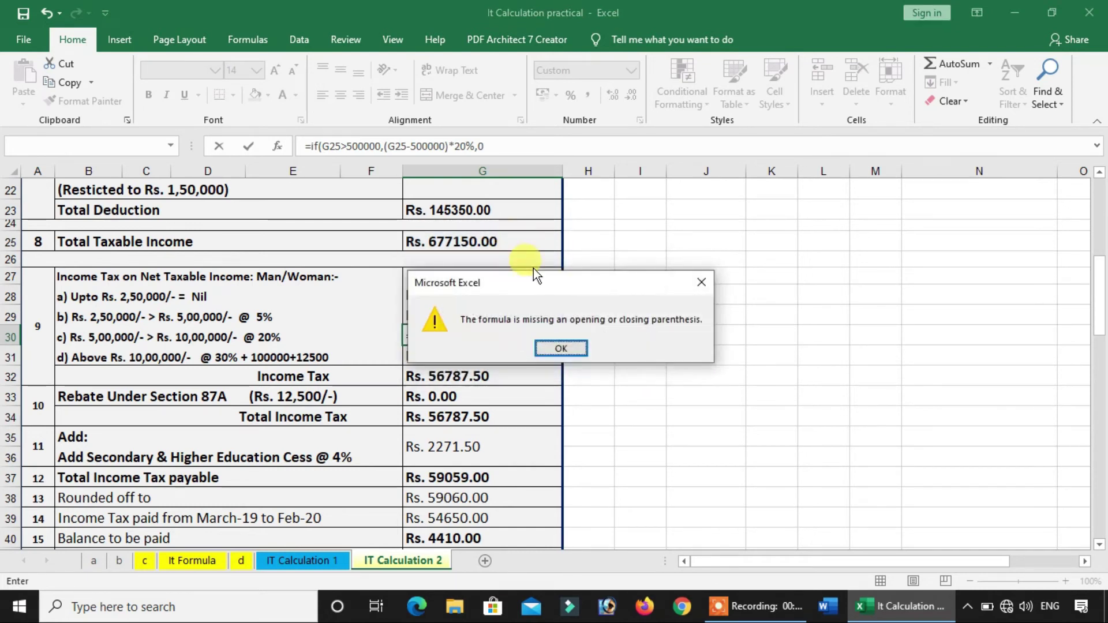
{"action": "left_click", "coordinate": [580, 348]}
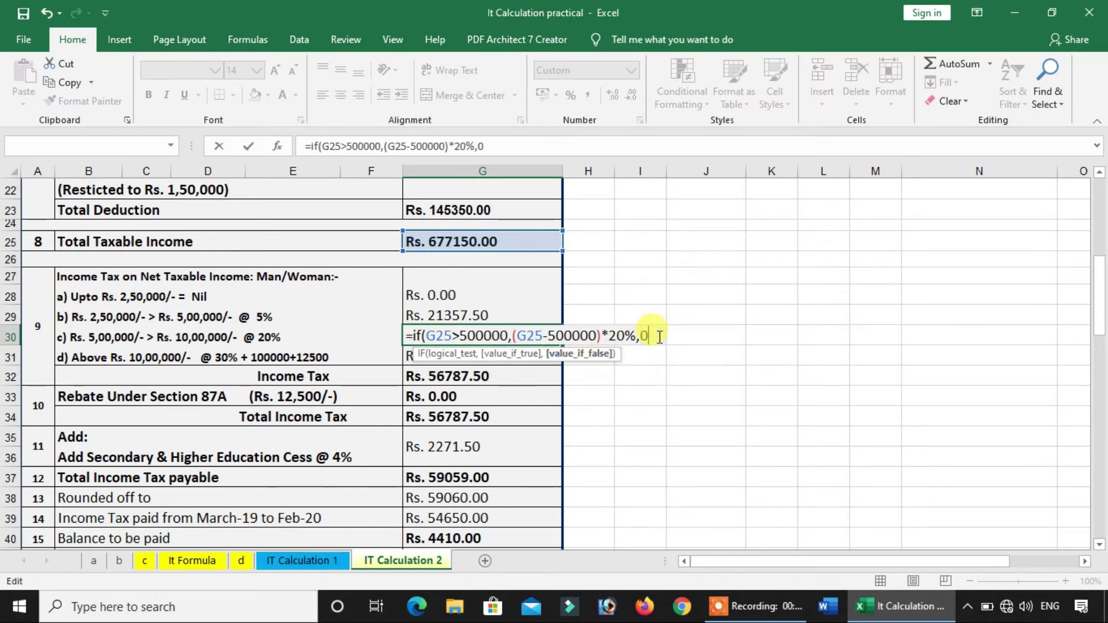
{"action": "type", "text": ")"}
{"action": "key", "text": "Return"}
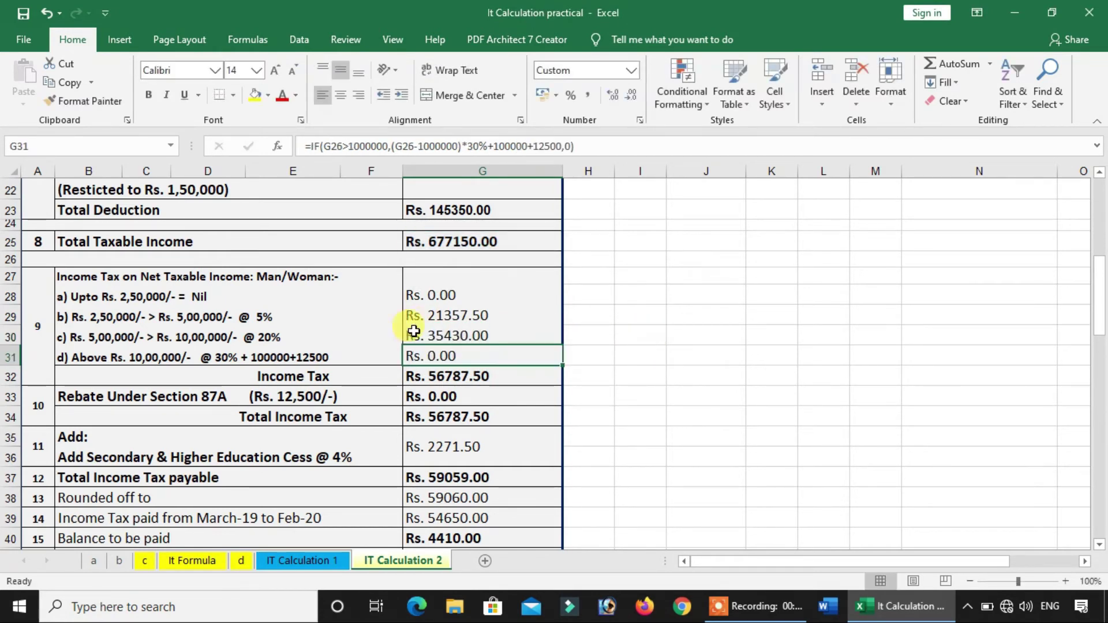
{"action": "left_click", "coordinate": [491, 337]}
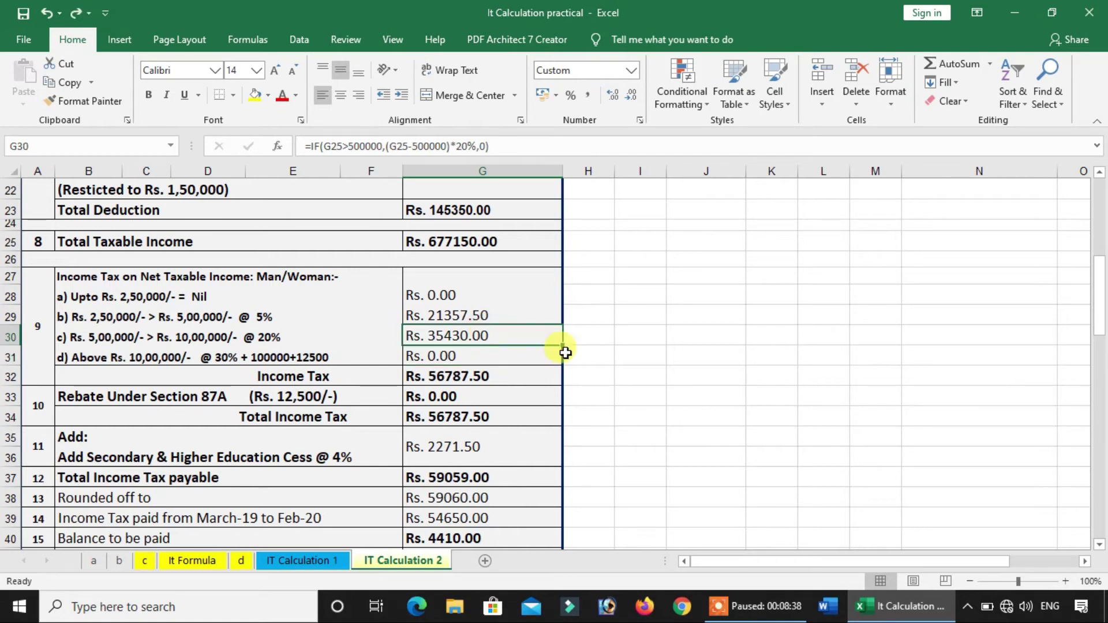
{"action": "left_click", "coordinate": [487, 335]}
Read the option d slab description in row 31 and examine the arguments of its 30% tax formula in G31
{"action": "left_click", "coordinate": [483, 349]}
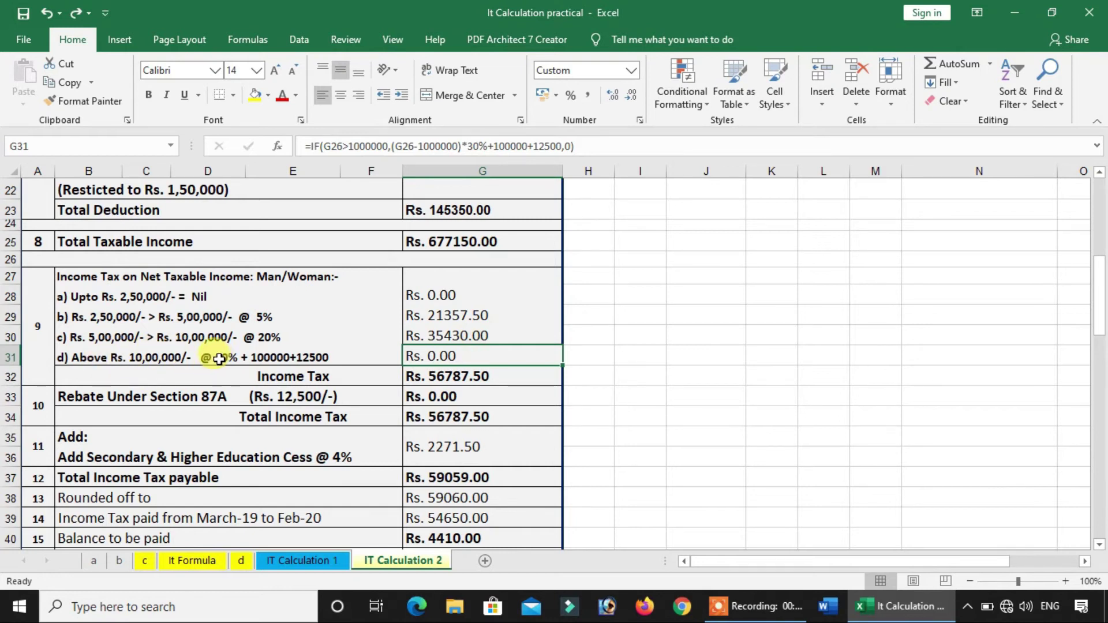
{"action": "left_click", "coordinate": [271, 360]}
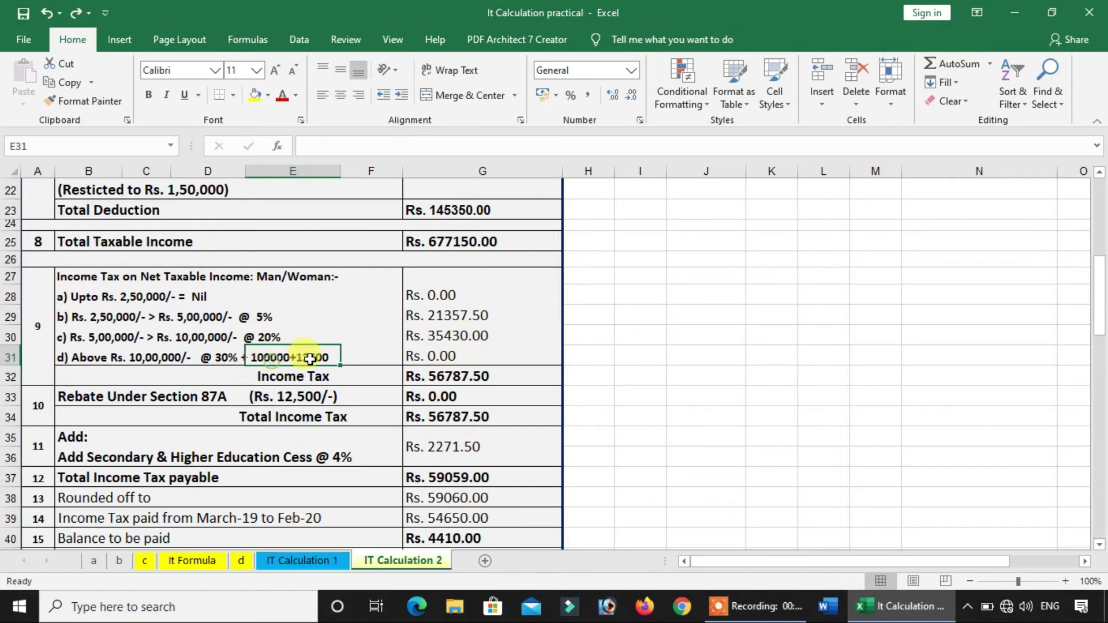
{"action": "left_click", "coordinate": [167, 354]}
{"action": "left_click", "coordinate": [90, 353]}
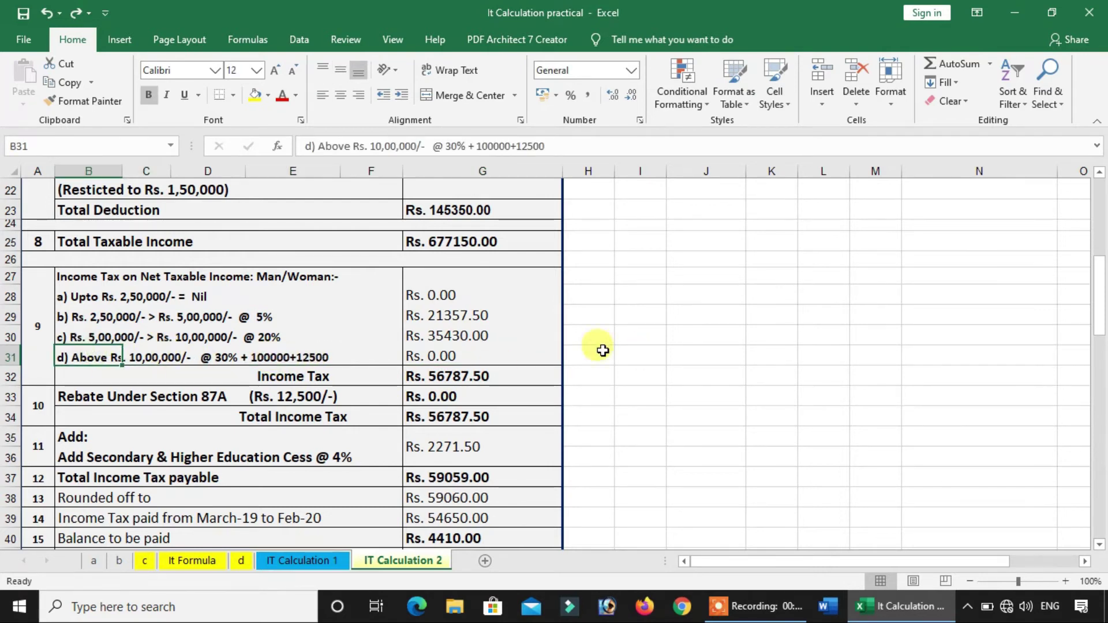
{"action": "double_click", "coordinate": [455, 357]}
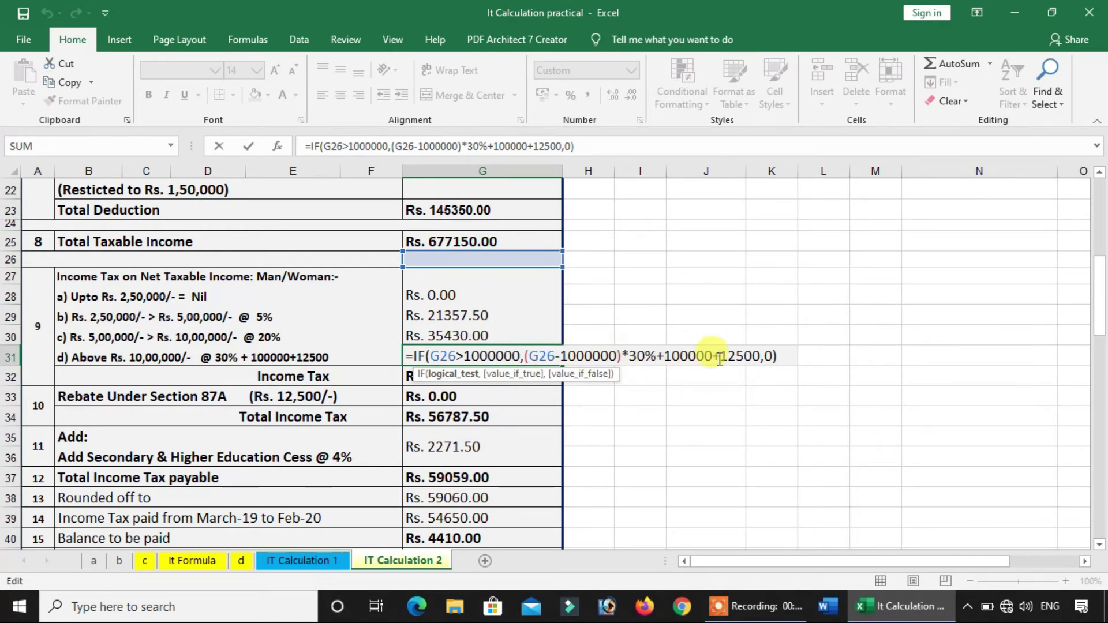
{"action": "key", "text": "Return"}
{"action": "left_click", "coordinate": [774, 370]}
{"action": "left_click", "coordinate": [523, 350]}
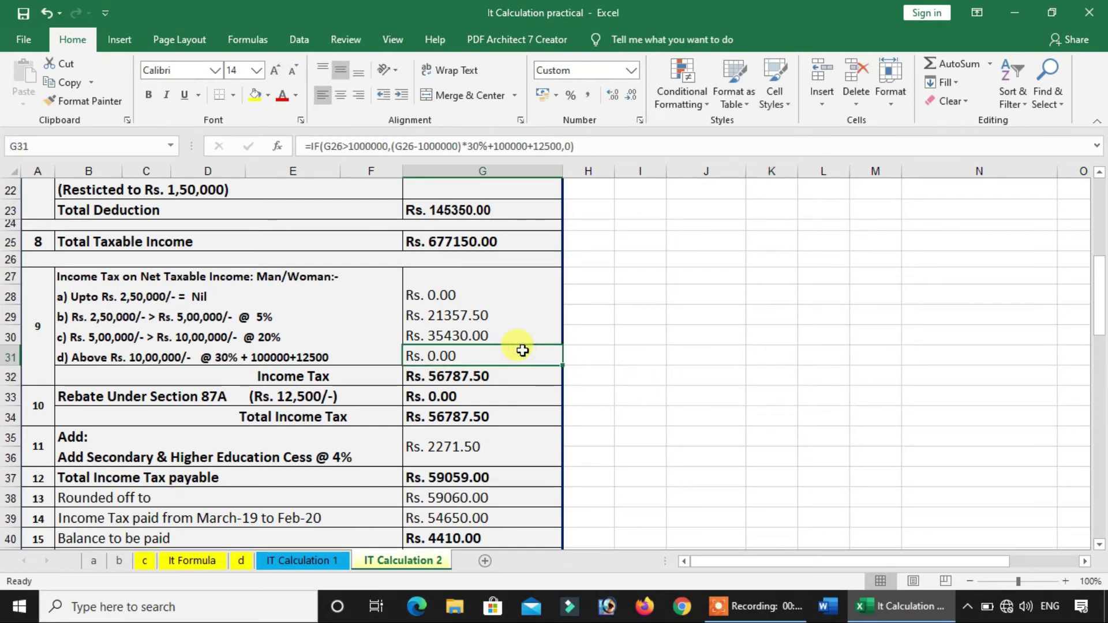
Re-enter the option d slab formula in G31 as =IF(G26>1000000,(G26-1000000)*30%+10000+12500,0)
{"action": "double_click", "coordinate": [522, 350]}
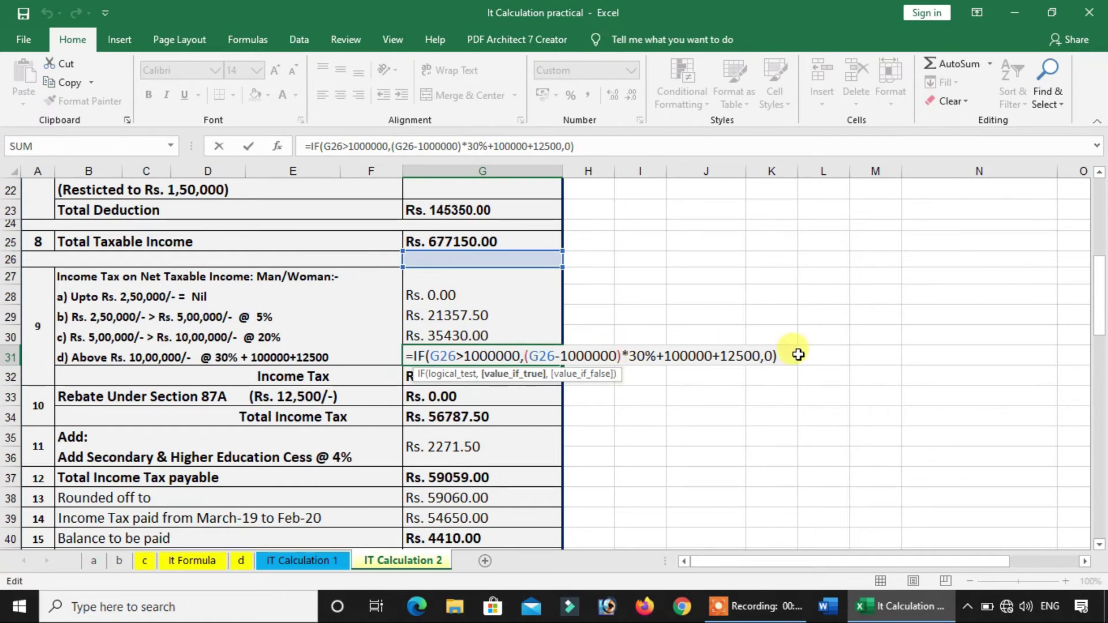
{"action": "key", "text": "Return"}
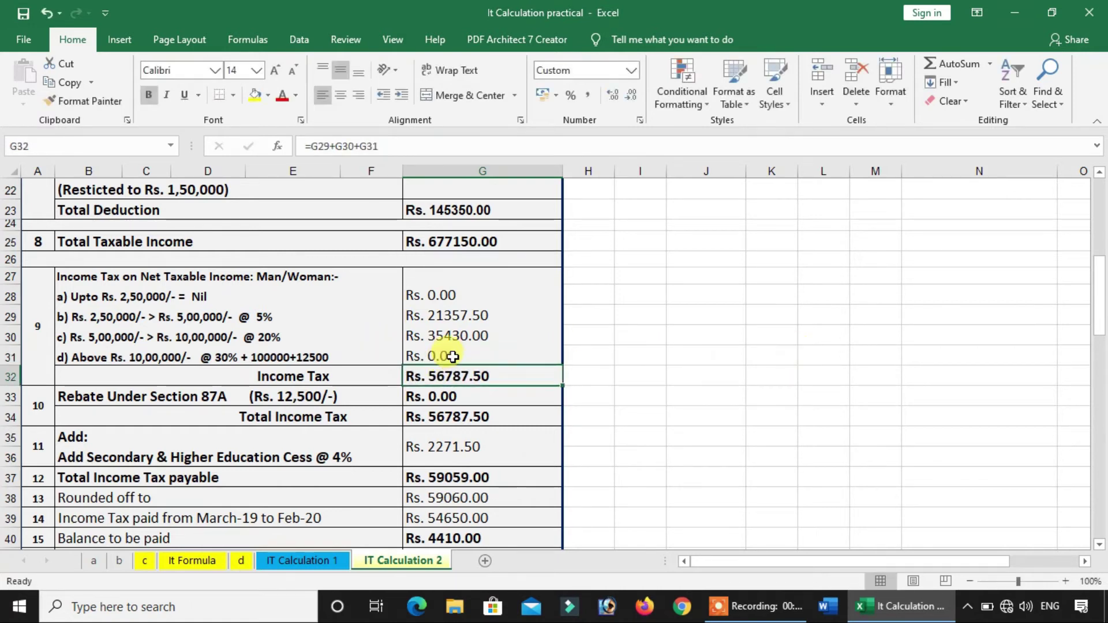
{"action": "left_click", "coordinate": [453, 356]}
Enter 1255000 as a trial Total Taxable Income in G25 and check the slab taxes in G29 to G31
{"action": "left_click", "coordinate": [493, 241]}
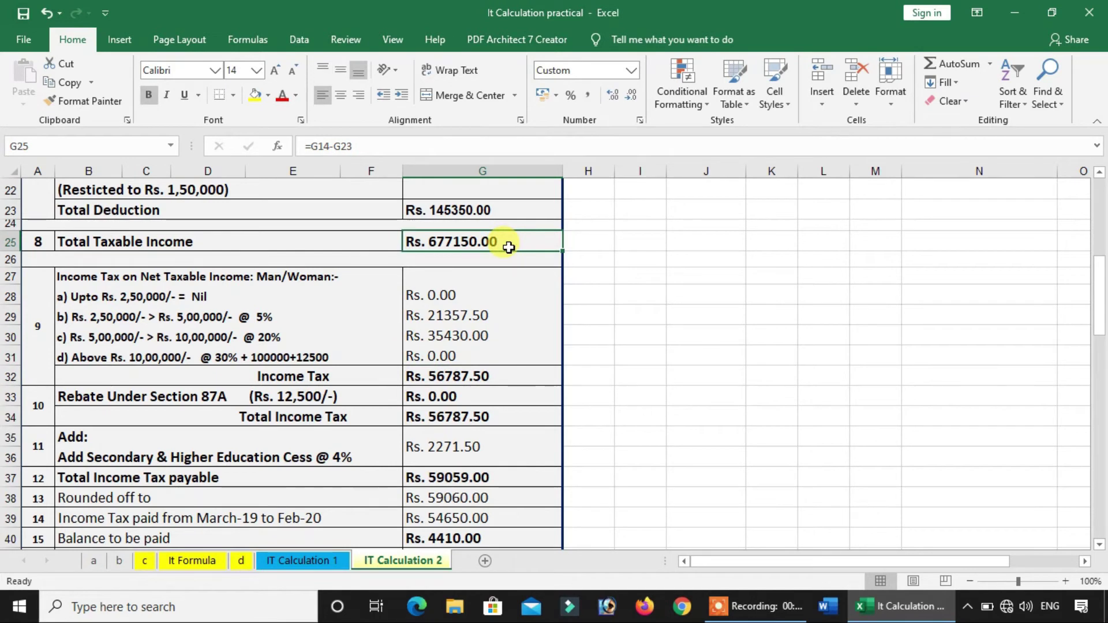
{"action": "type", "text": "1255"}
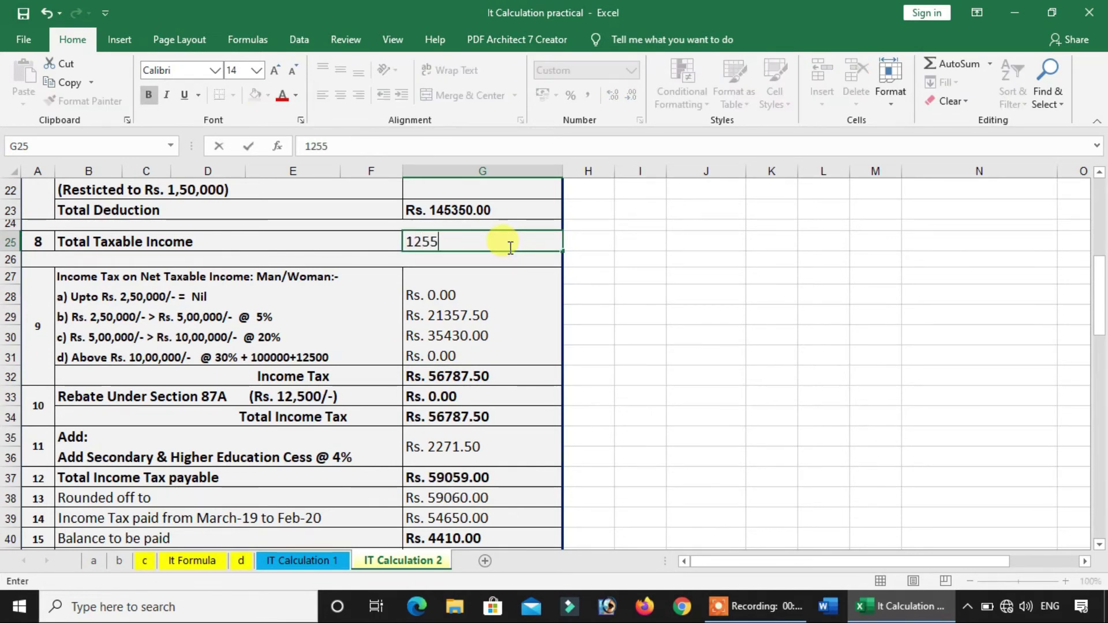
{"action": "type", "text": "000"}
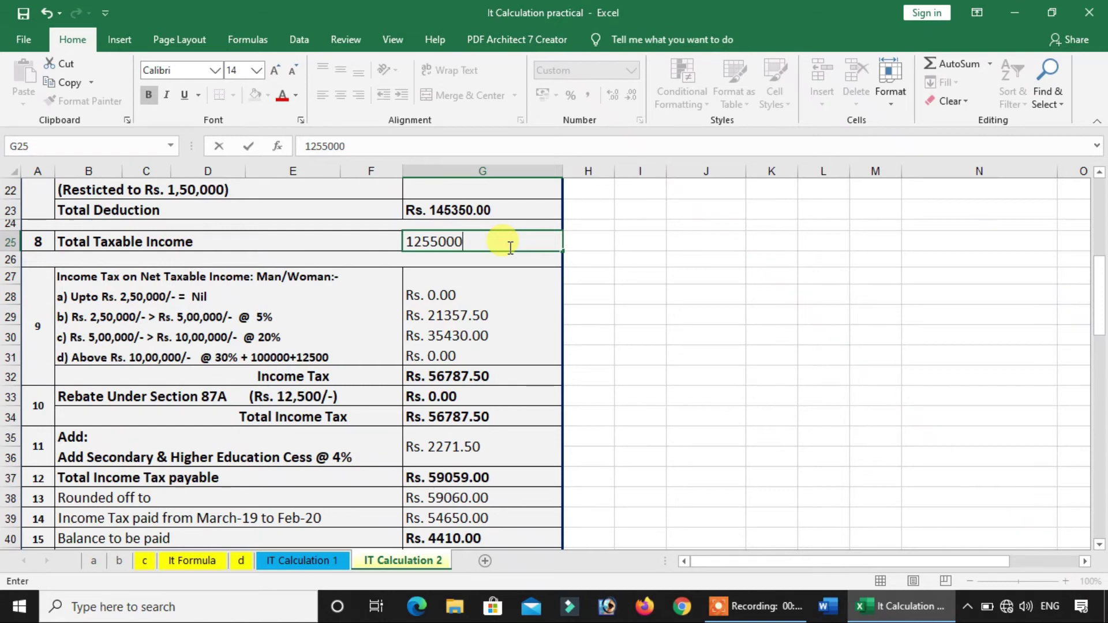
{"action": "key", "text": "Return"}
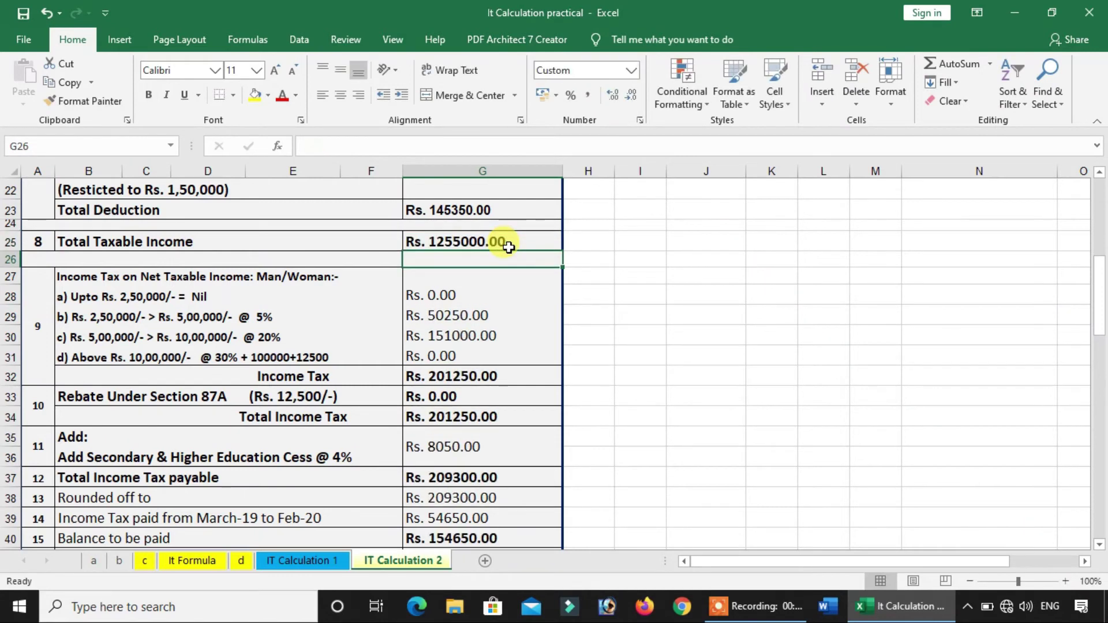
{"action": "left_click", "coordinate": [451, 354]}
{"action": "left_click", "coordinate": [444, 335]}
{"action": "left_click", "coordinate": [446, 315]}
Raise the trial Total Taxable Income in G25 to 12550000 and check the Income Tax and option d cells
{"action": "left_click", "coordinate": [480, 244]}
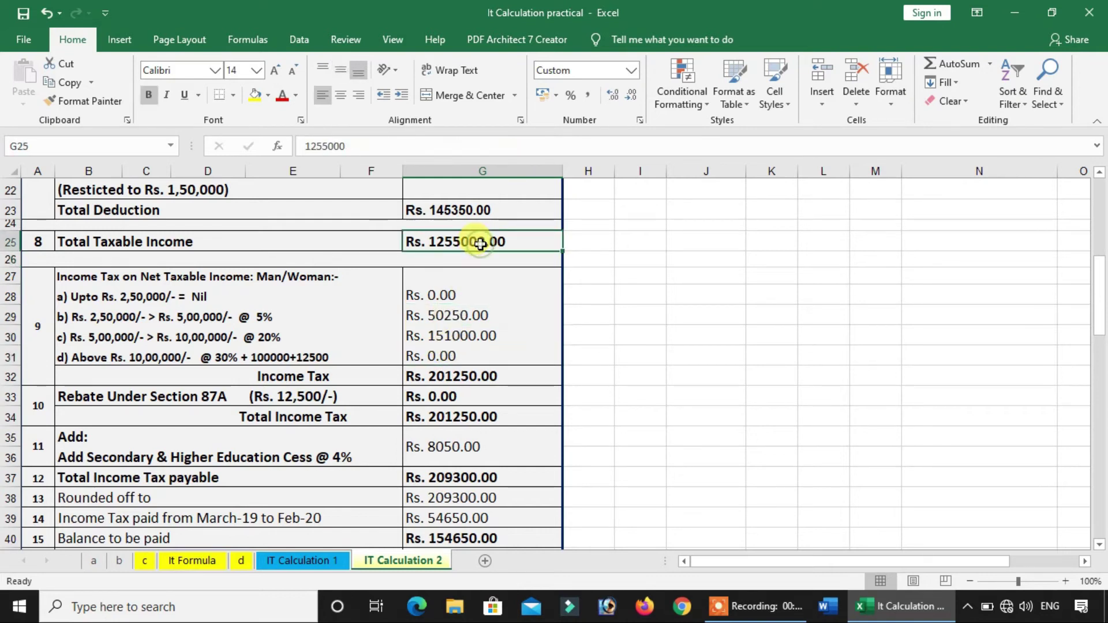
{"action": "left_click", "coordinate": [370, 149]}
{"action": "type", "text": "0"}
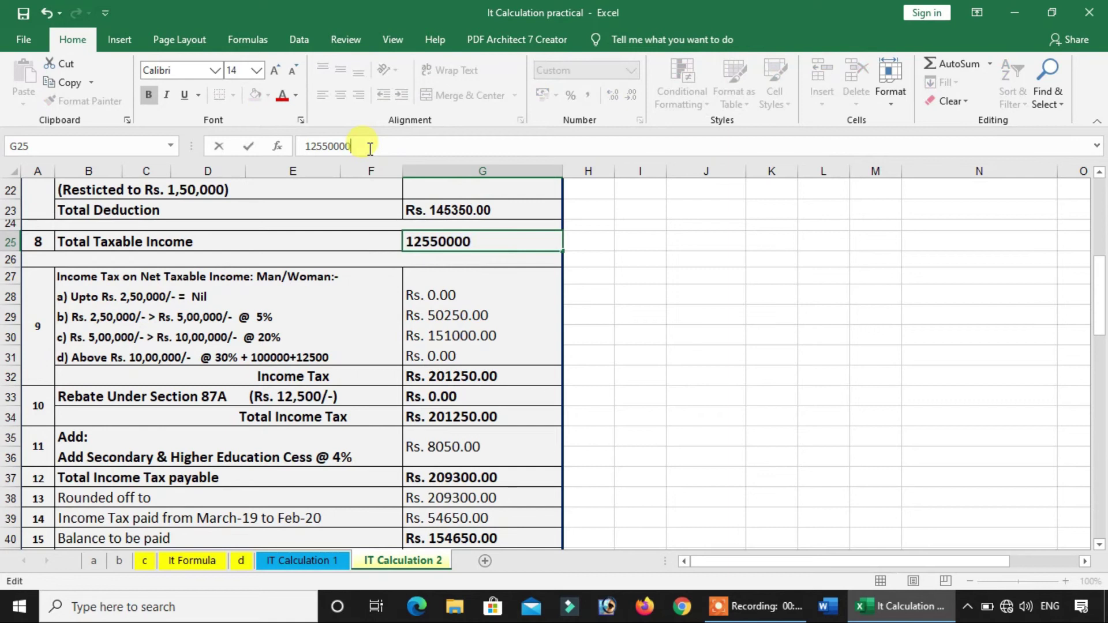
{"action": "key", "text": "Return"}
{"action": "left_click", "coordinate": [477, 375]}
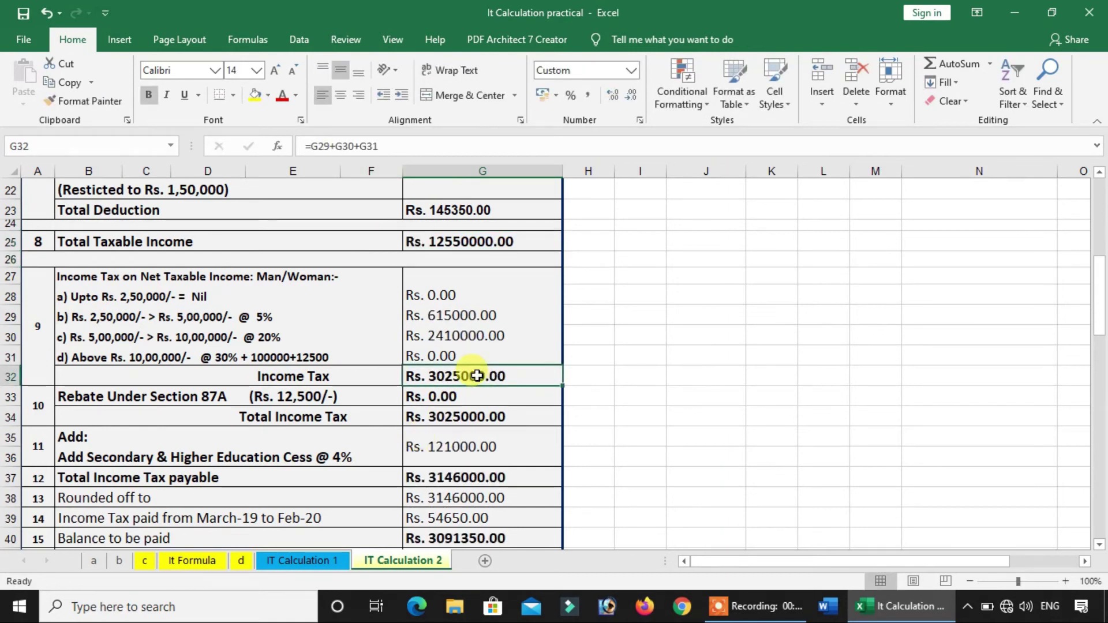
{"action": "left_click", "coordinate": [511, 361]}
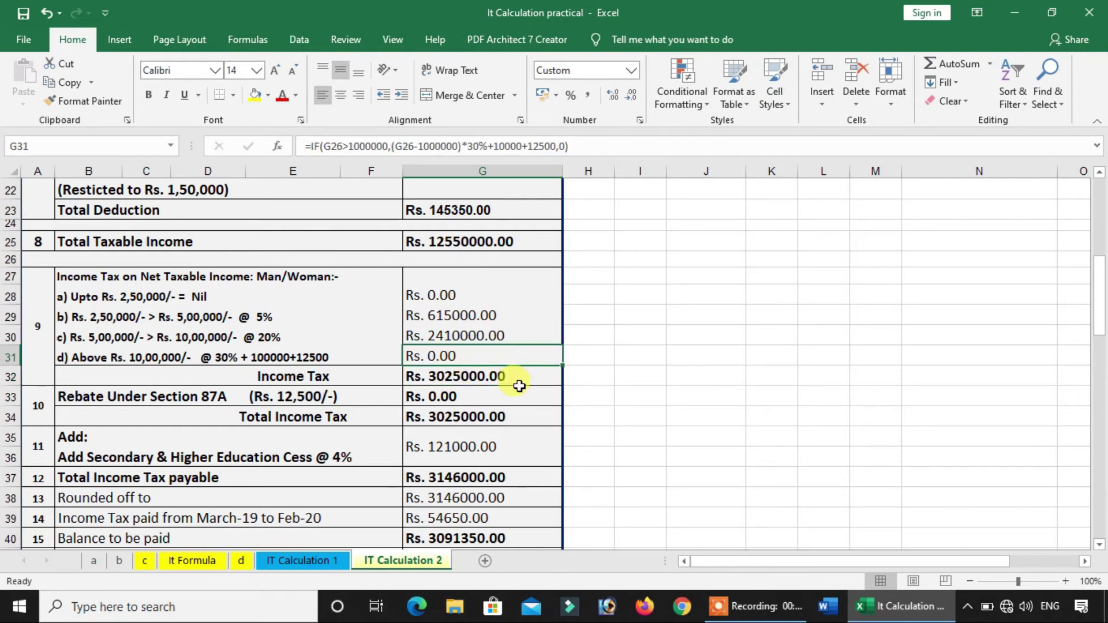
Point both income references in the option d formula in G31 to G25, making it =IF(G25>1000000,(G25-1000000)*30%+10000+12500,0)
{"action": "double_click", "coordinate": [502, 355]}
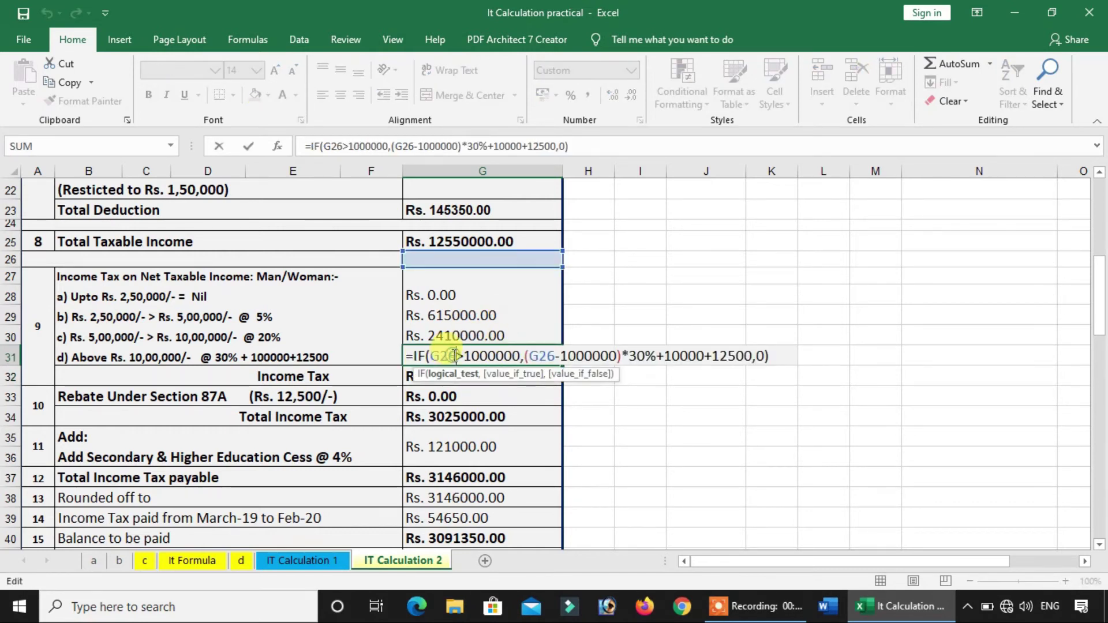
{"action": "left_click", "coordinate": [462, 236]}
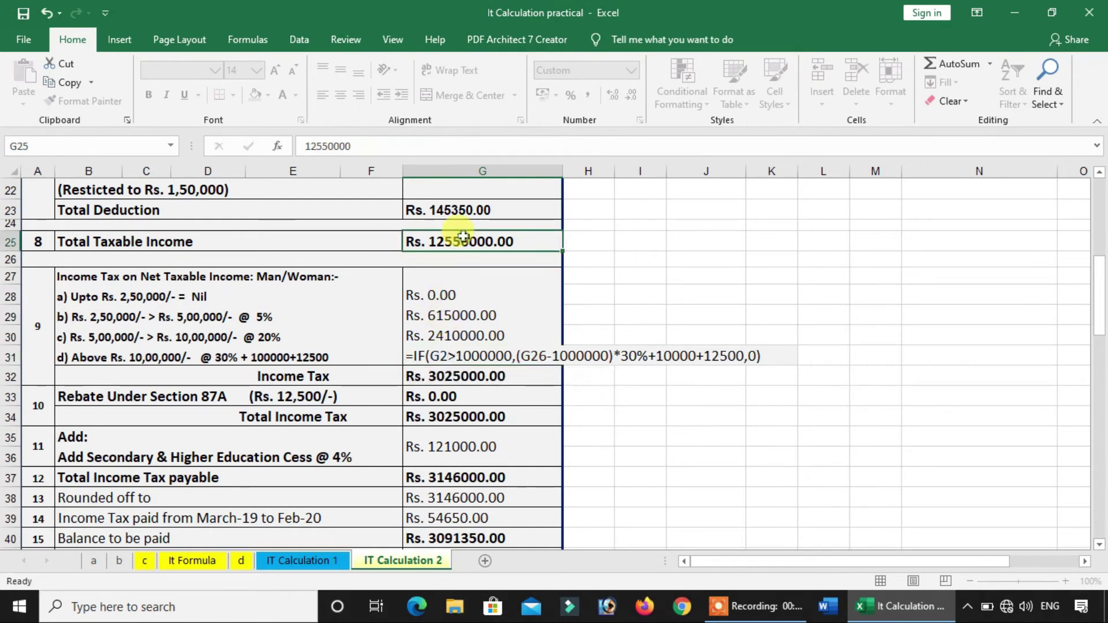
{"action": "double_click", "coordinate": [461, 357]}
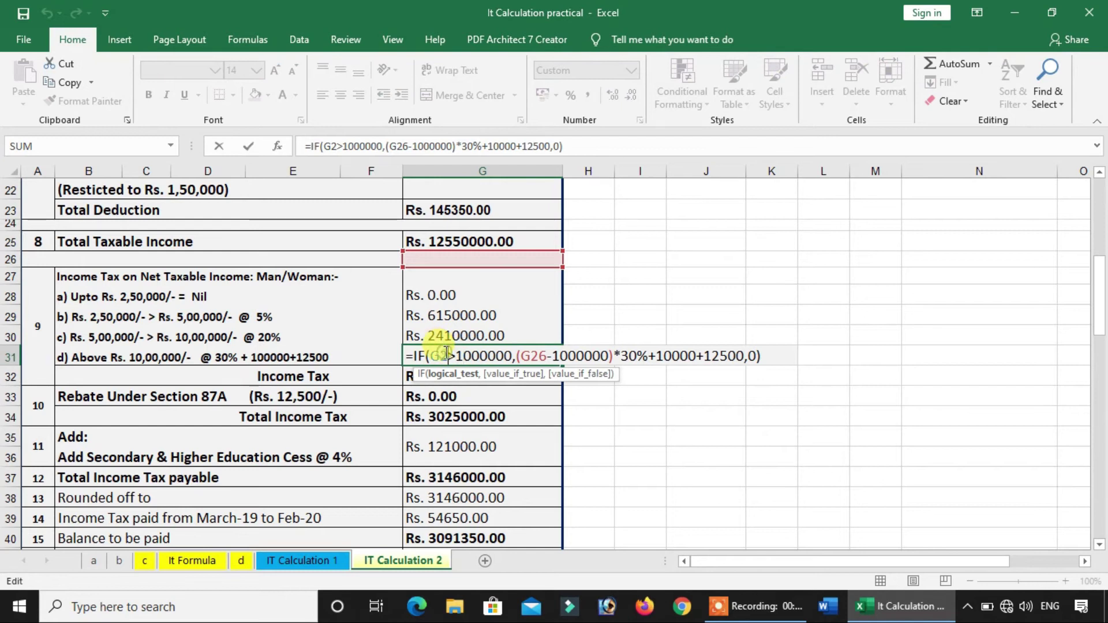
{"action": "key", "text": "BackSpace"}
{"action": "key", "text": "BackSpace"}
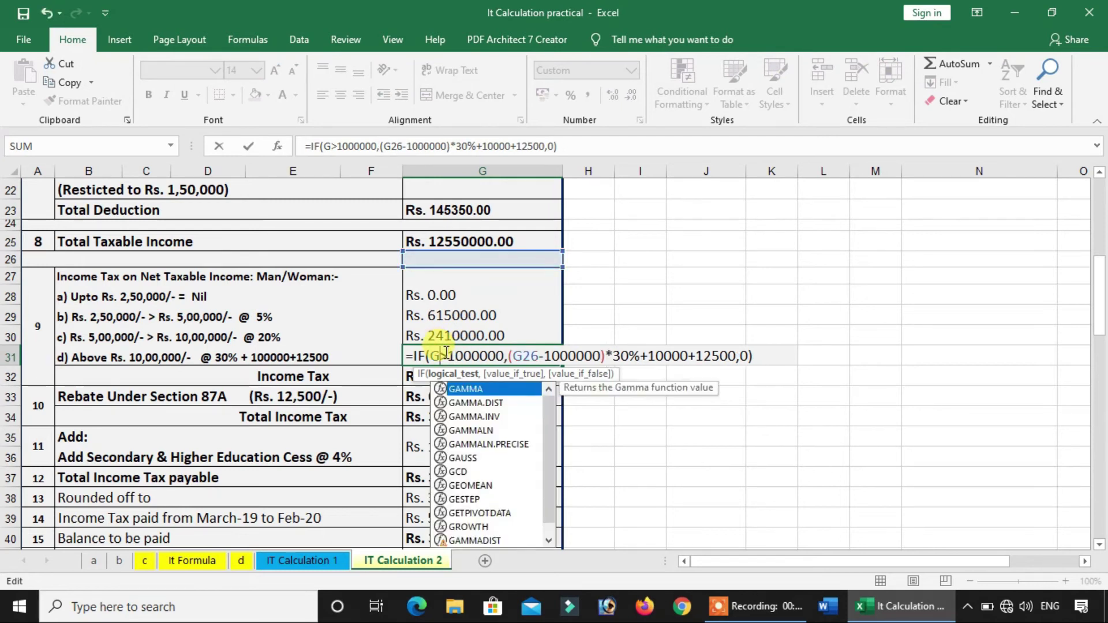
{"action": "left_click", "coordinate": [455, 245]}
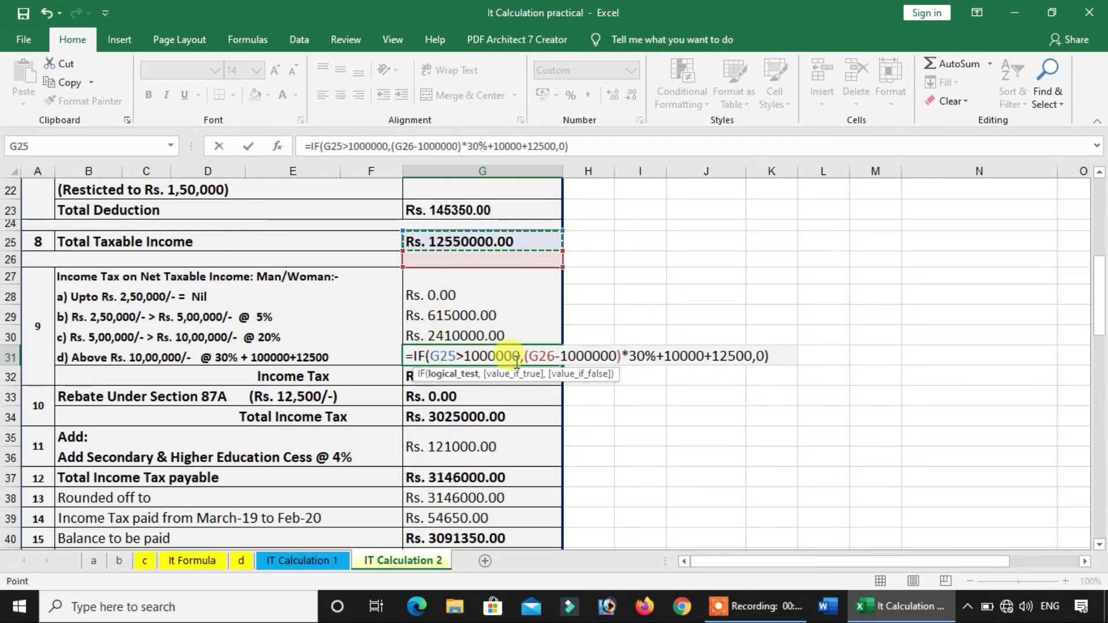
{"action": "key", "text": "BackSpace"}
{"action": "key", "text": "BackSpace"}
{"action": "key", "text": "BackSpace"}
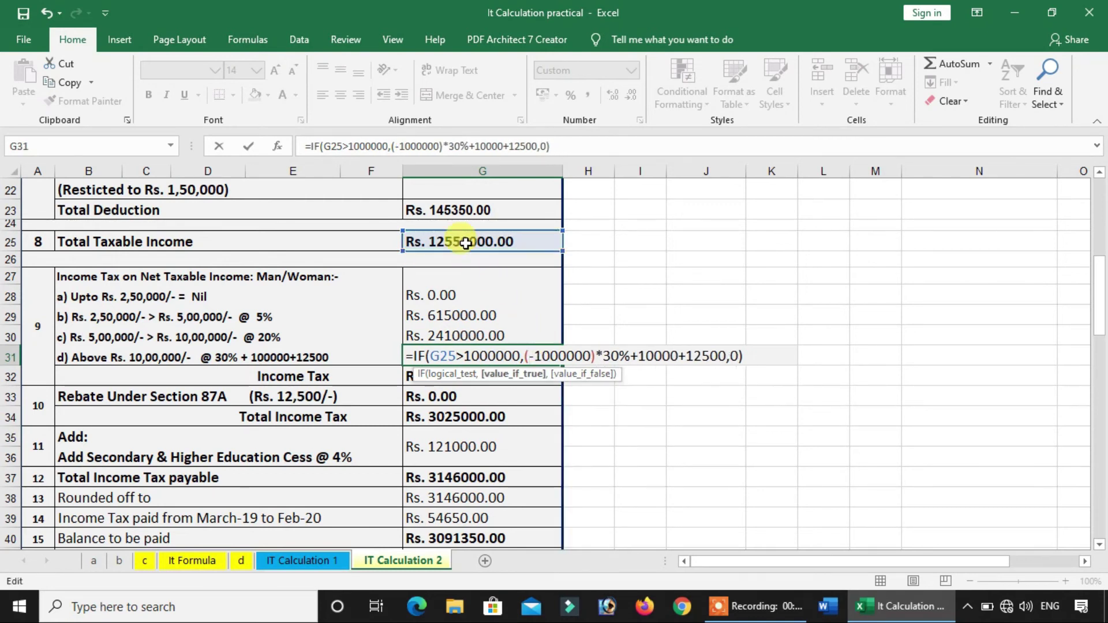
{"action": "left_click", "coordinate": [465, 243]}
{"action": "key", "text": "Return"}
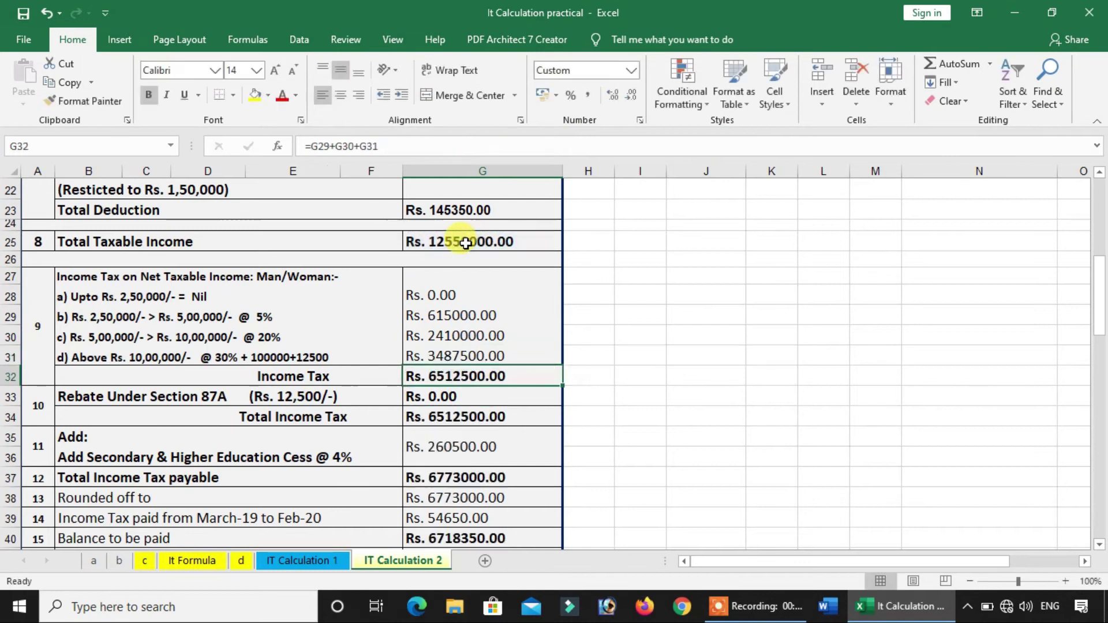
Set the trial Total Taxable Income in G25 to 1255000 and check the Income Tax in G32
{"action": "left_click", "coordinate": [488, 353]}
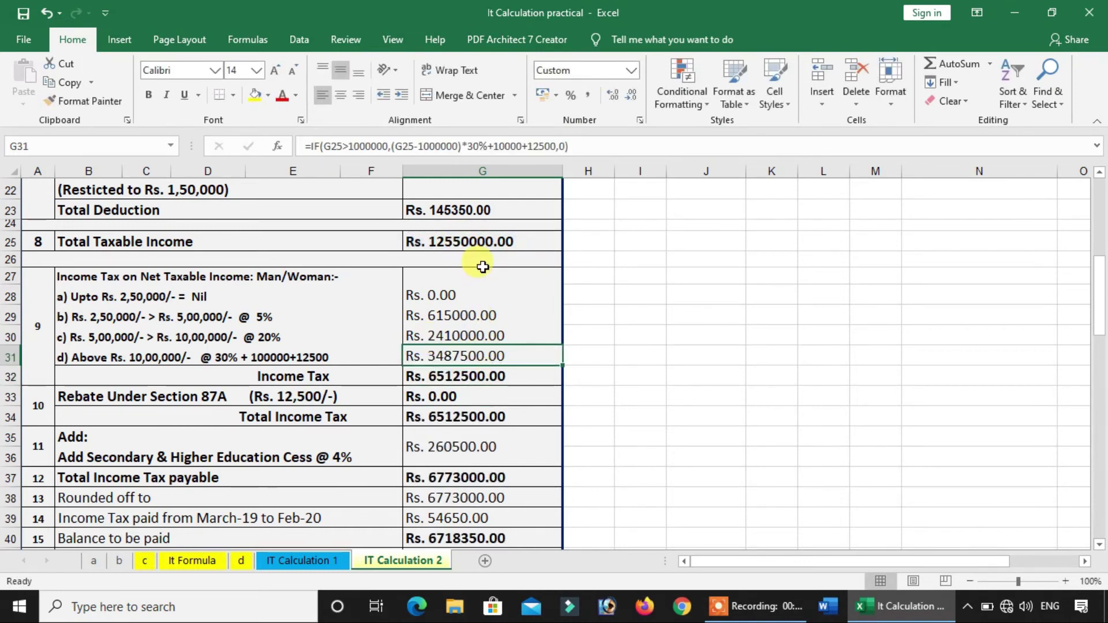
{"action": "double_click", "coordinate": [492, 243]}
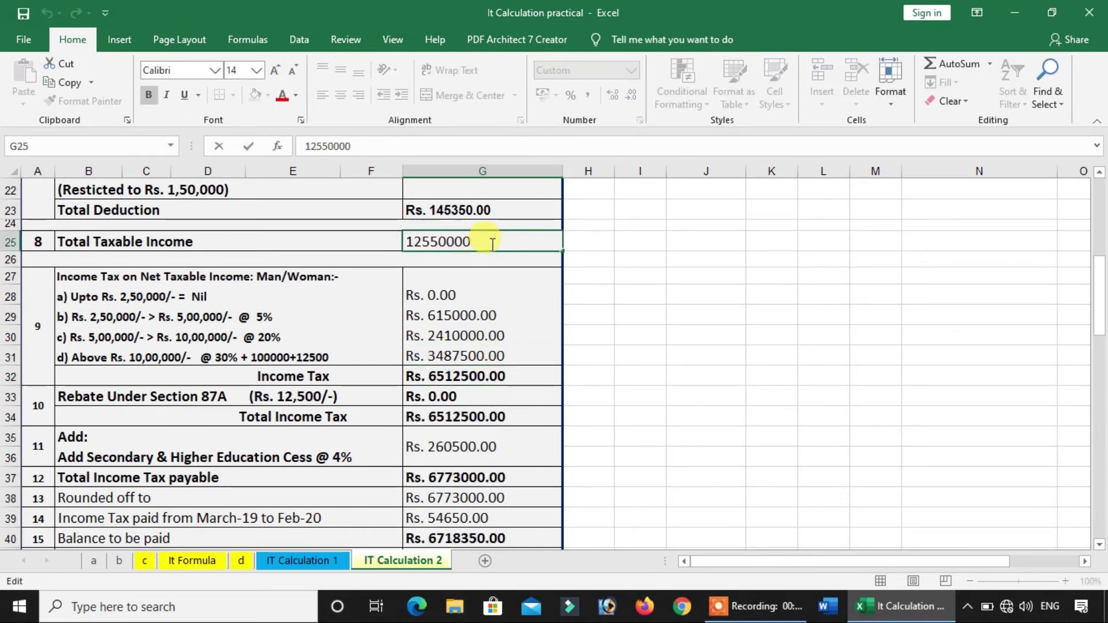
{"action": "key", "text": "Return"}
{"action": "left_click", "coordinate": [445, 374]}
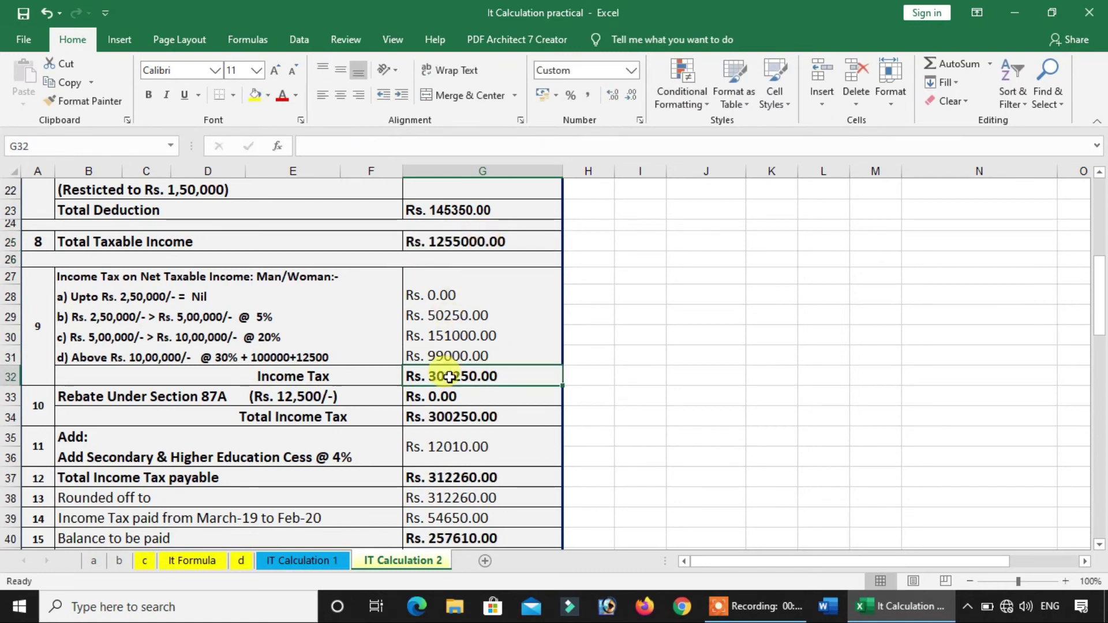
Undo the trial incomes in G25 and the formula edits in G31, back to =G14-G23 in G25
{"action": "left_click", "coordinate": [490, 249]}
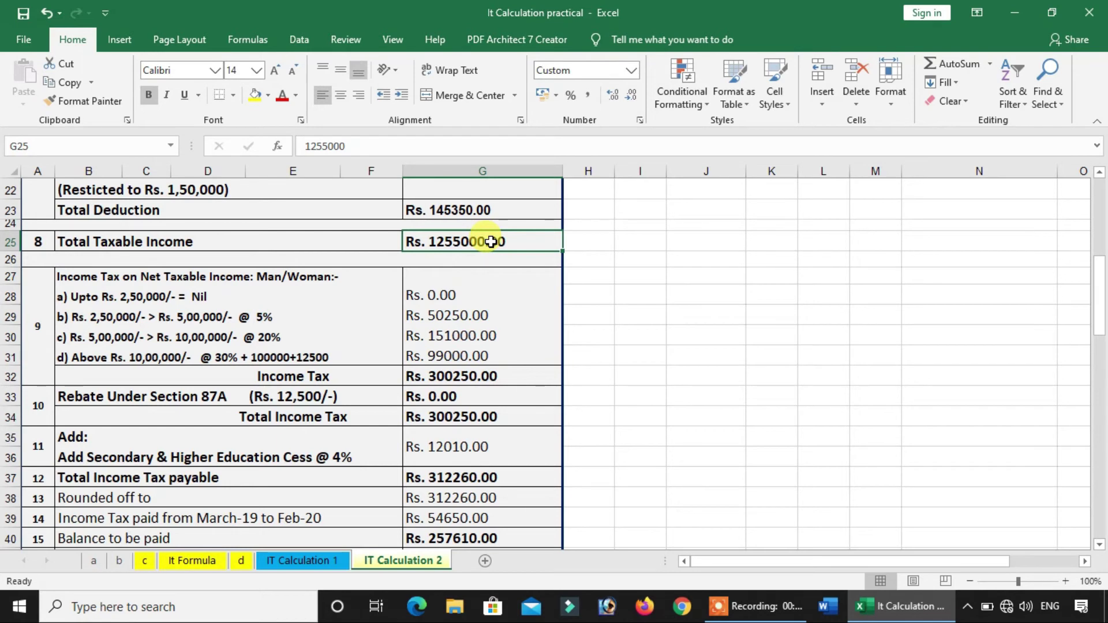
{"action": "key", "text": "ctrl+z"}
{"action": "key", "text": "ctrl+z"}
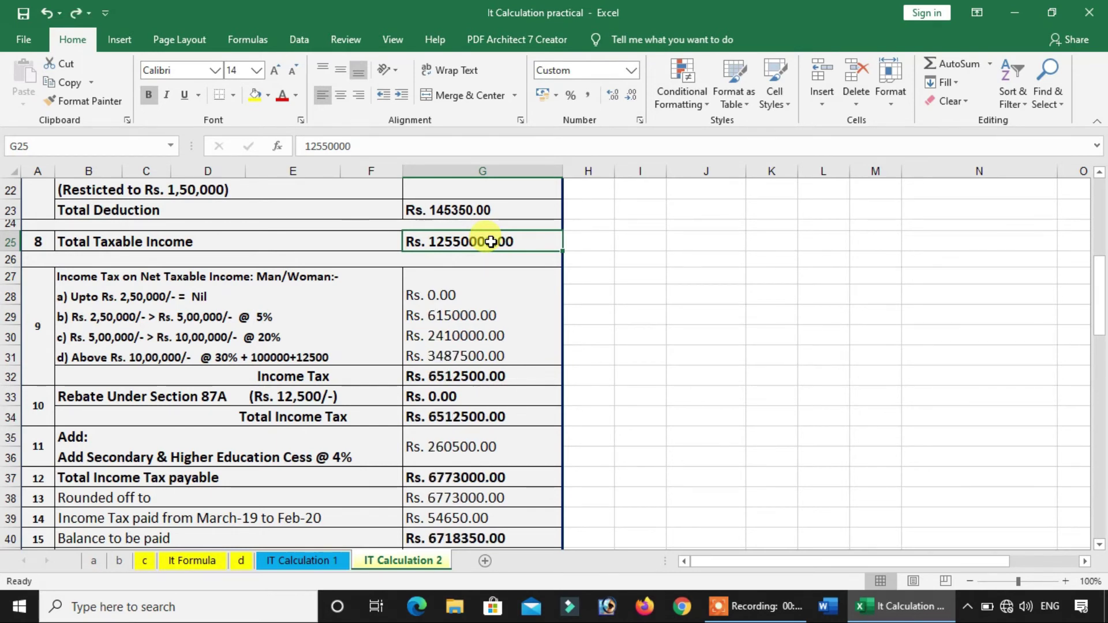
{"action": "key", "text": "ctrl+z"}
{"action": "key", "text": "ctrl+z"}
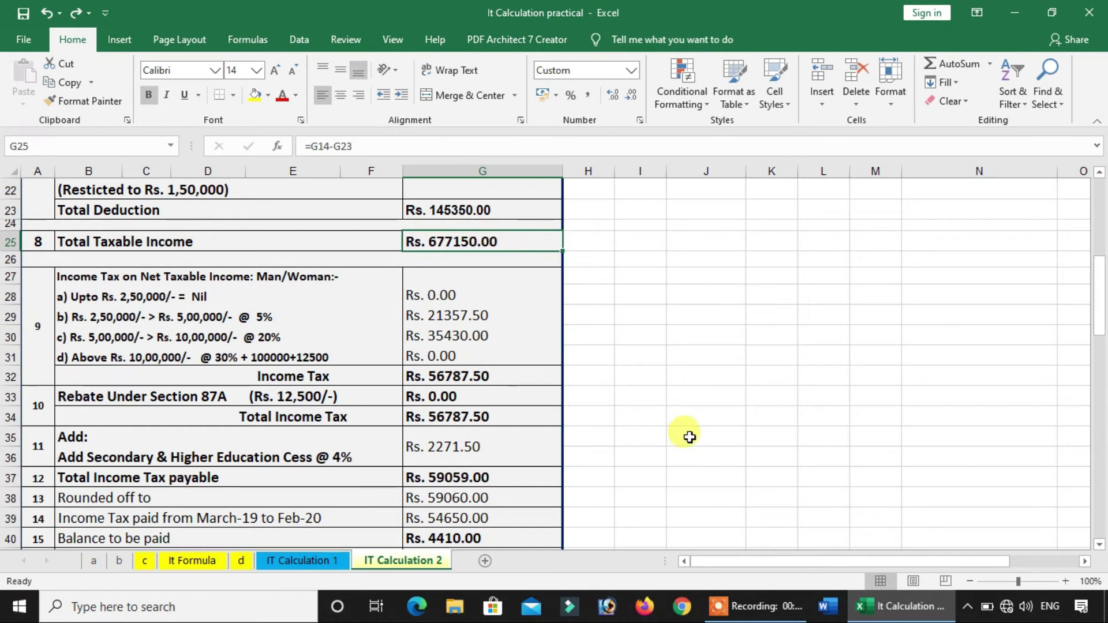
Replace both G26 references in the option d formula in G31 with G25, giving =IF(G25>1000000,(G25-1000000)*30%+100000+12500,0)
{"action": "scroll", "coordinate": [687, 435], "scroll_direction": "down", "scroll_amount": 2}
{"action": "scroll", "coordinate": [572, 424], "scroll_direction": "up", "scroll_amount": 1}
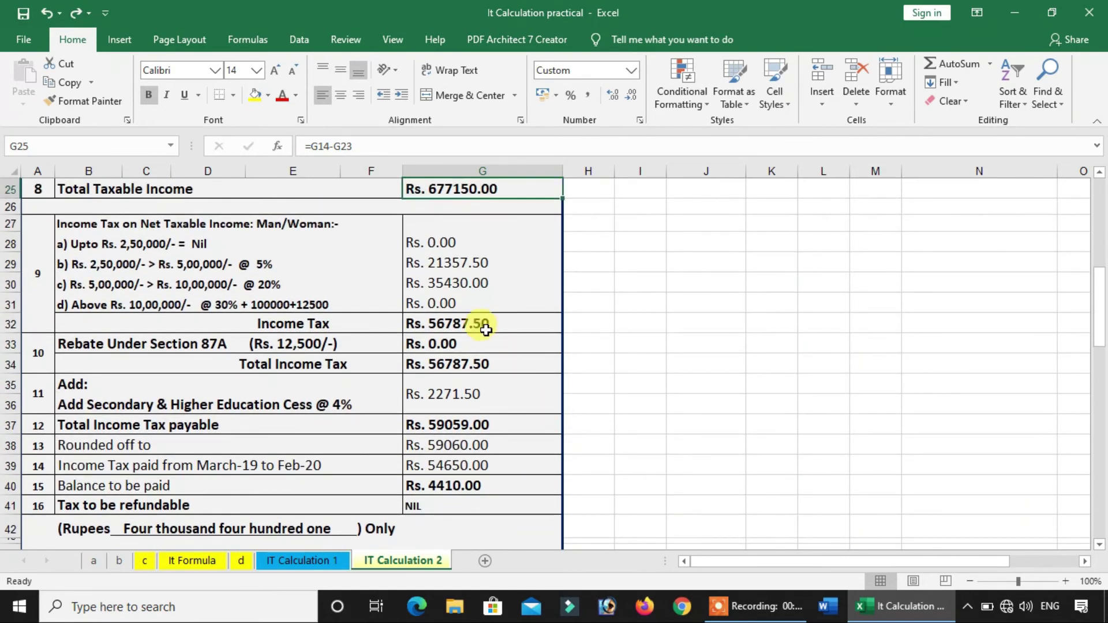
{"action": "double_click", "coordinate": [471, 300]}
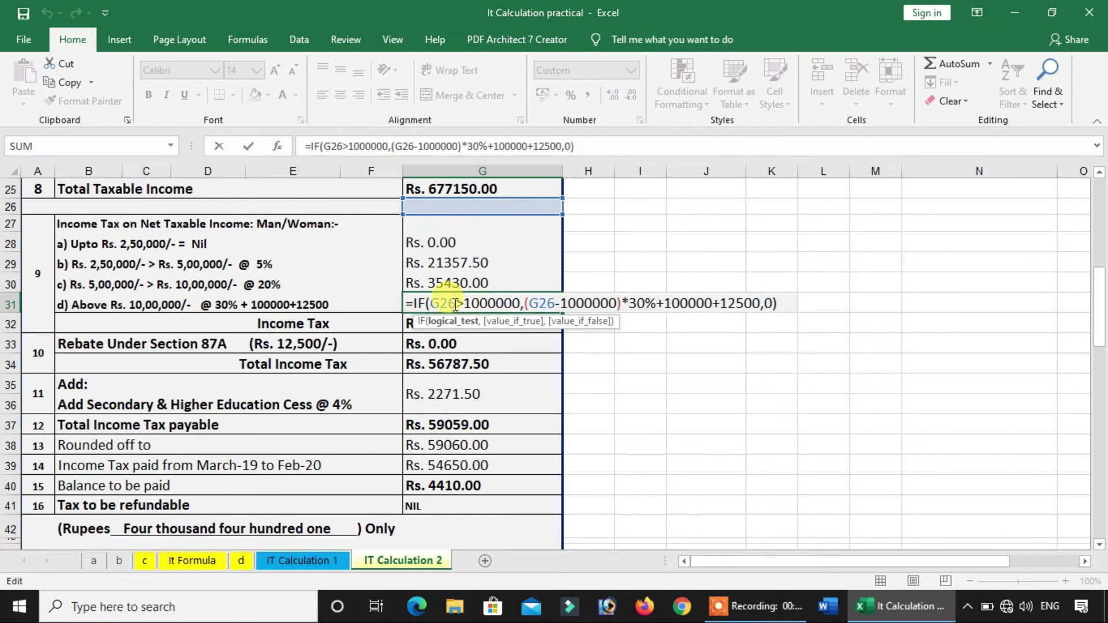
{"action": "key", "text": "BackSpace"}
{"action": "type", "text": "5"}
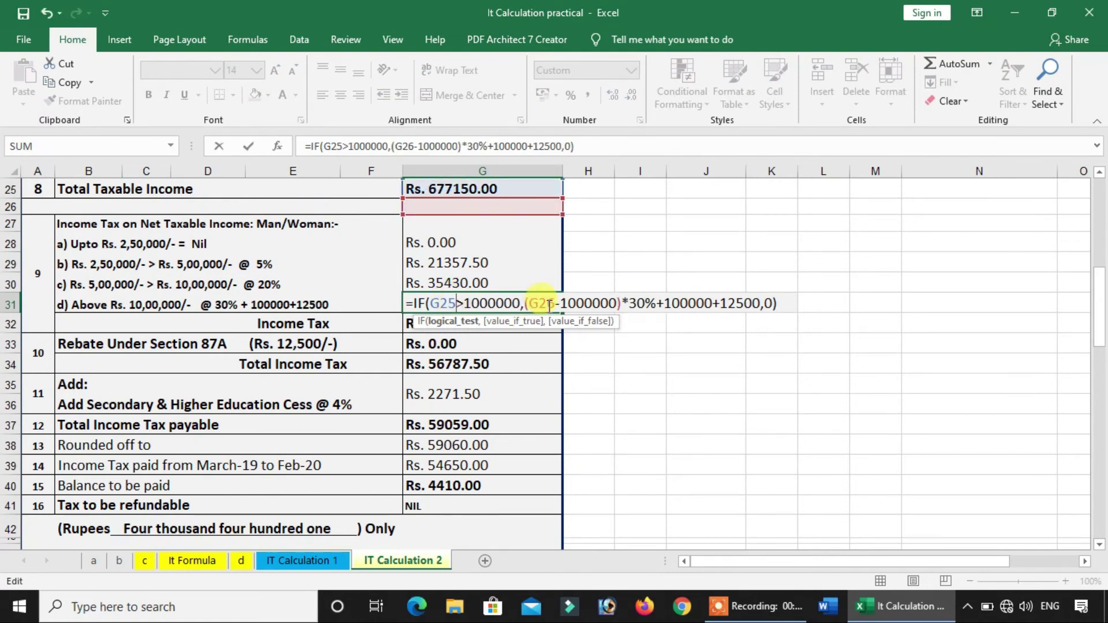
{"action": "left_click", "coordinate": [553, 304]}
{"action": "key", "text": "BackSpace"}
{"action": "type", "text": "5"}
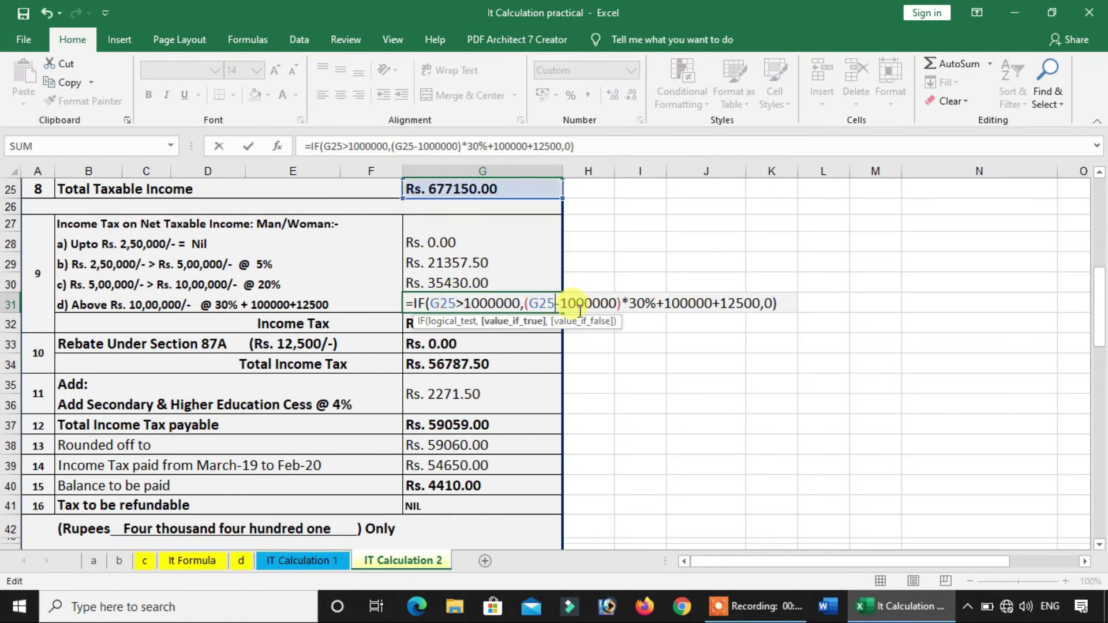
{"action": "left_click", "coordinate": [644, 364]}
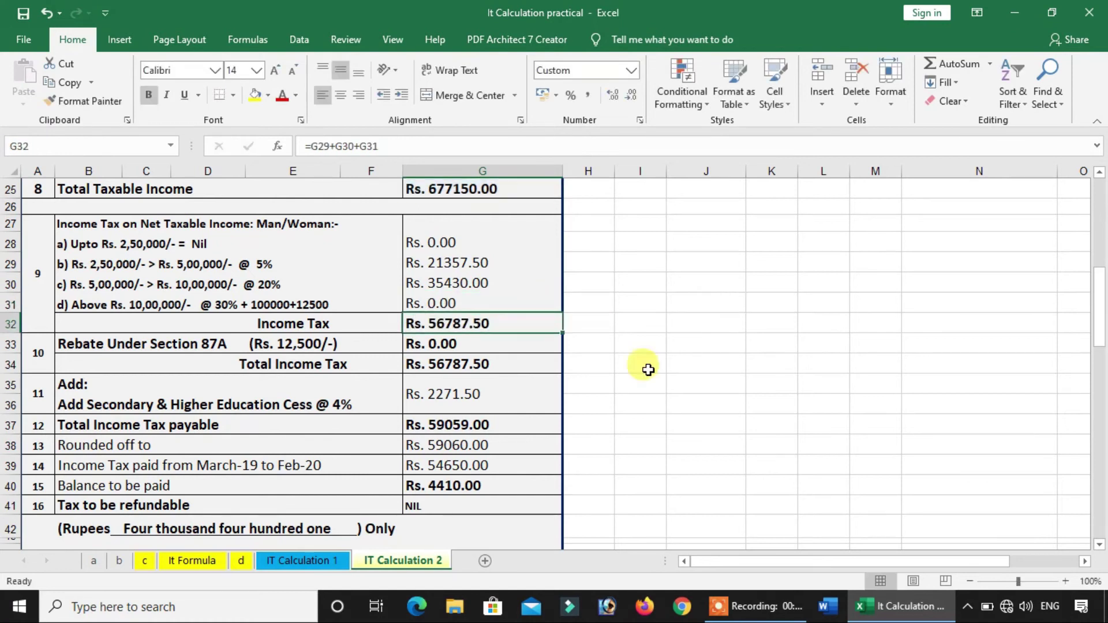
Read instruction 3 on slab-wise tax for options a to d and instruction 4 on calculating the 4% cess
{"action": "scroll", "coordinate": [529, 366], "scroll_direction": "up", "scroll_amount": 2}
{"action": "scroll", "coordinate": [529, 366], "scroll_direction": "up", "scroll_amount": 5}
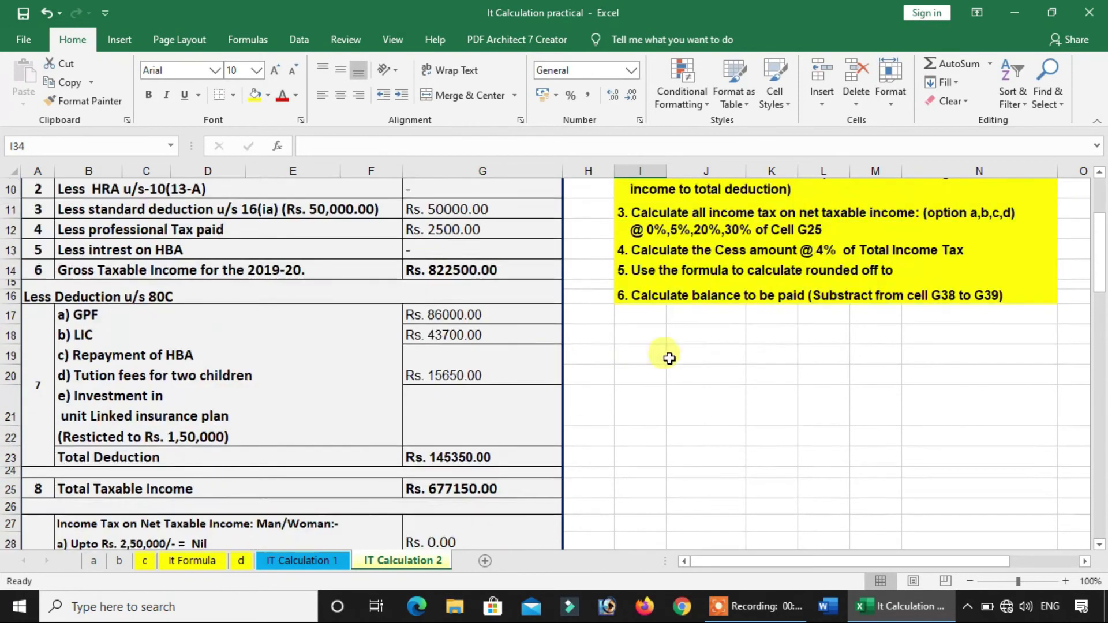
{"action": "left_click", "coordinate": [639, 294]}
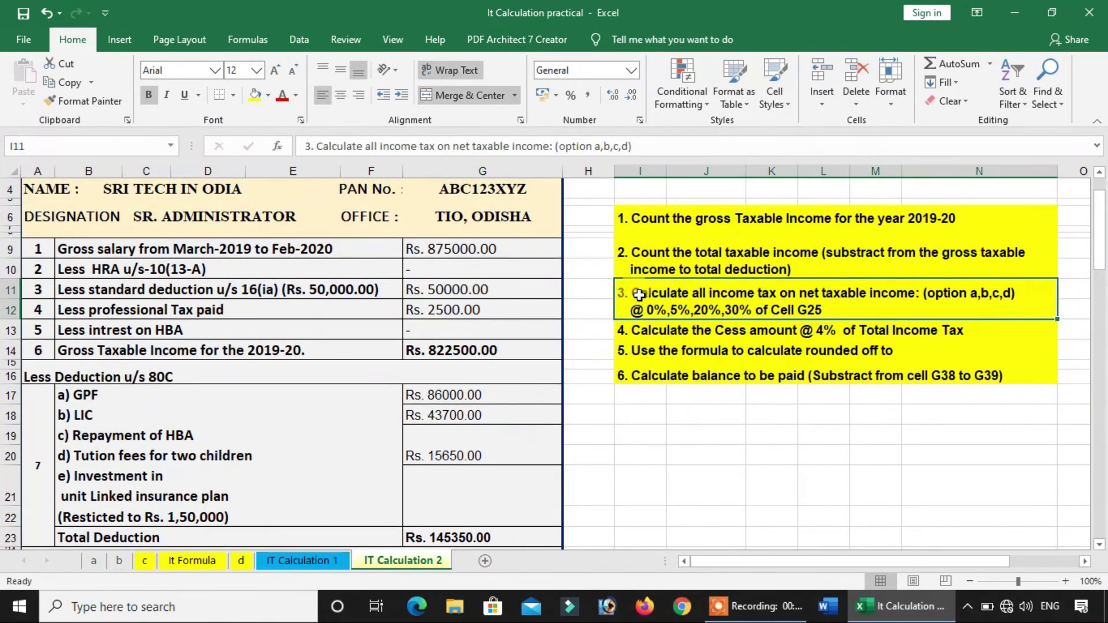
{"action": "scroll", "coordinate": [660, 313], "scroll_direction": "up", "scroll_amount": 1}
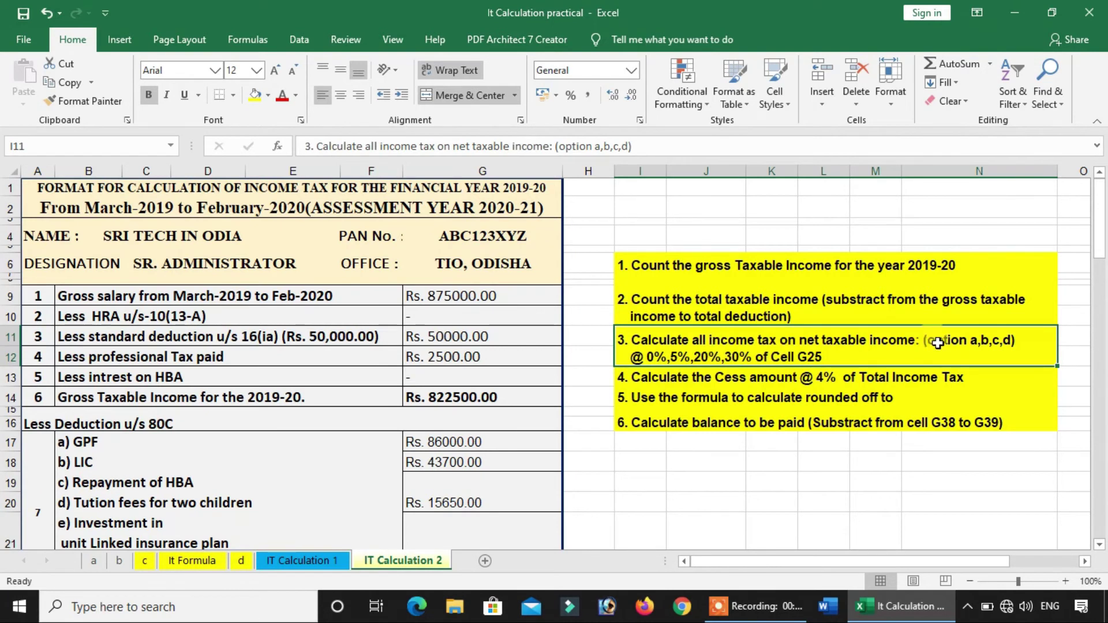
{"action": "scroll", "coordinate": [392, 384], "scroll_direction": "down", "scroll_amount": 2}
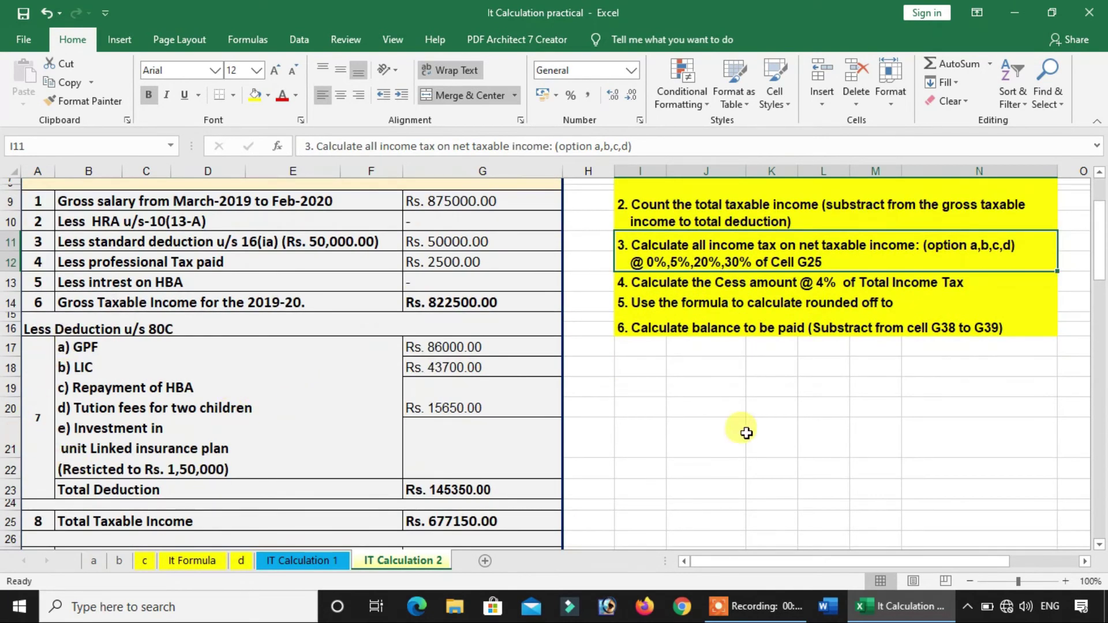
{"action": "left_click", "coordinate": [629, 287]}
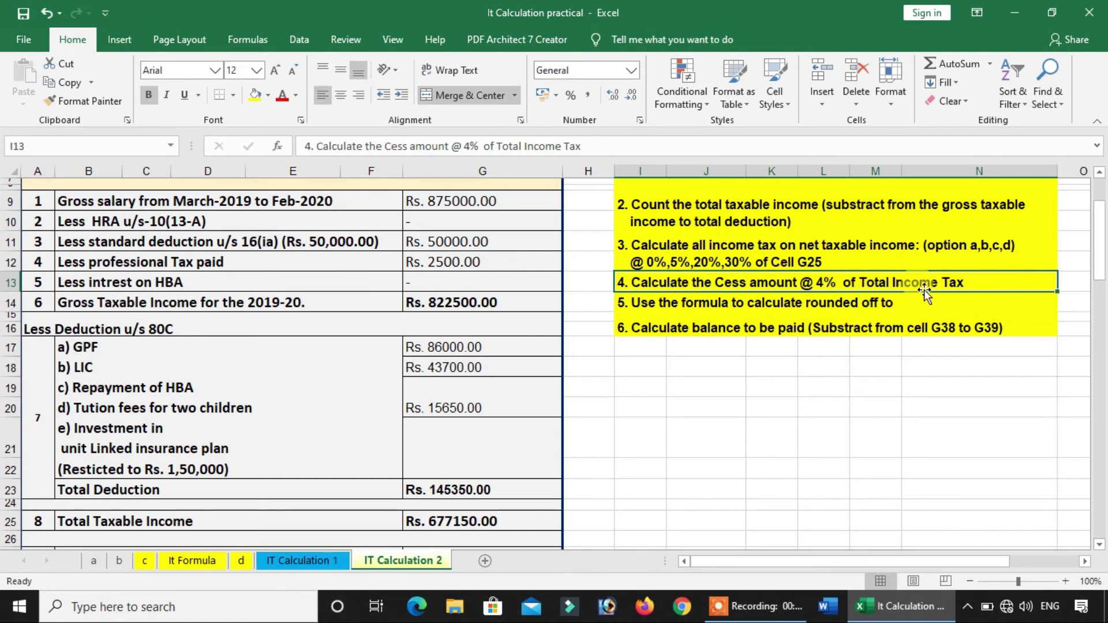
{"action": "scroll", "coordinate": [399, 420], "scroll_direction": "down", "scroll_amount": 1}
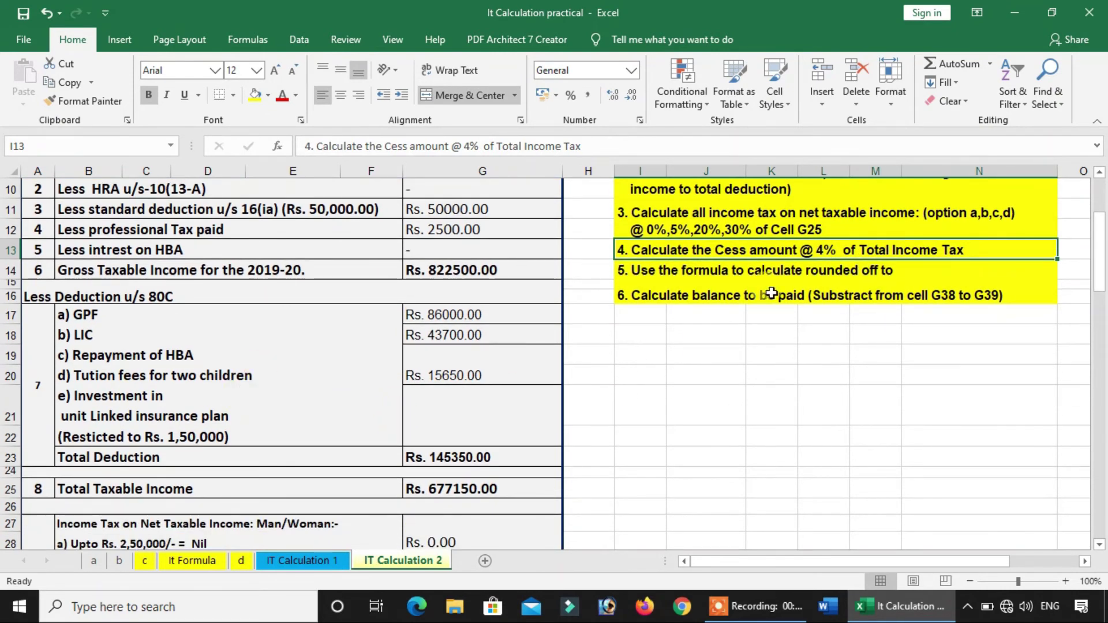
{"action": "scroll", "coordinate": [231, 418], "scroll_direction": "down", "scroll_amount": 3}
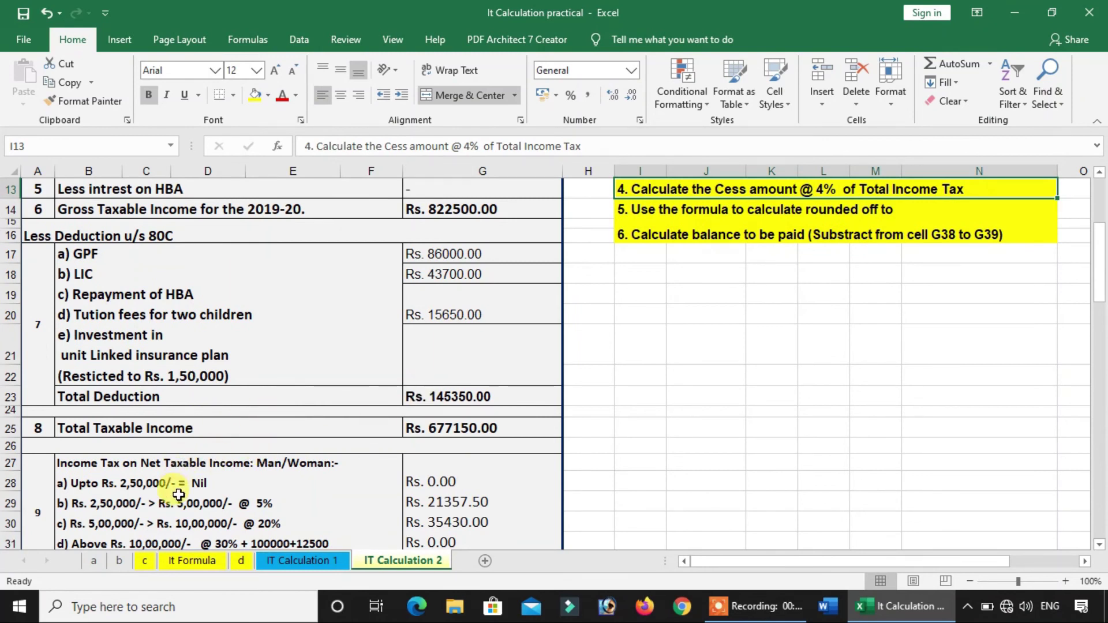
Check the existing cess formula in G35 against instruction 4 on the 4% cess
{"action": "scroll", "coordinate": [191, 473], "scroll_direction": "down", "scroll_amount": 4}
{"action": "left_click", "coordinate": [208, 409]}
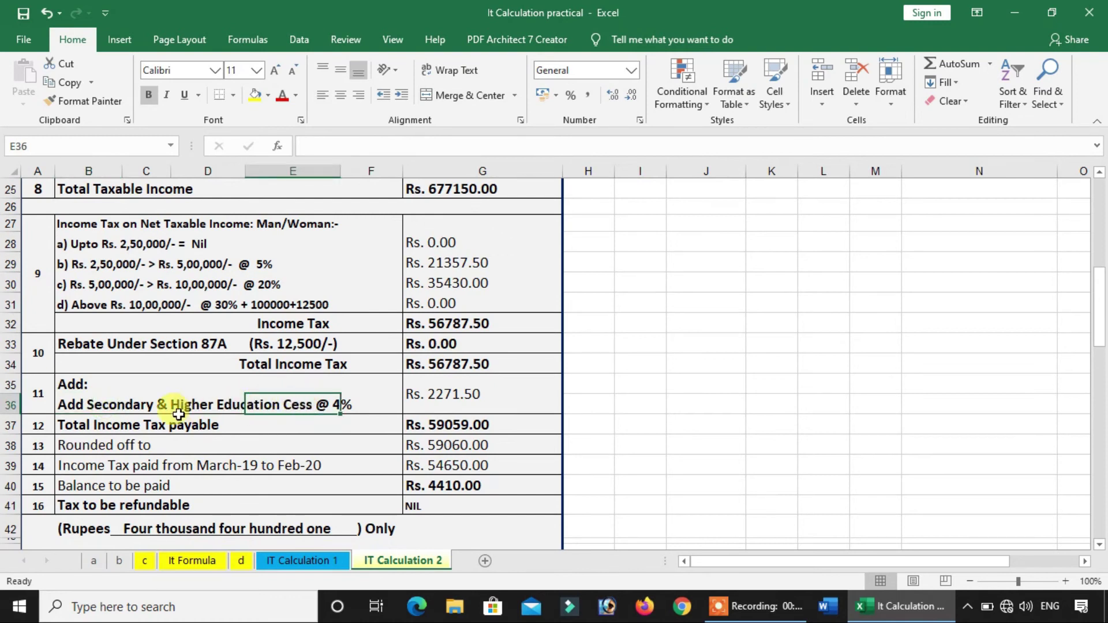
{"action": "left_click", "coordinate": [453, 393]}
{"action": "scroll", "coordinate": [506, 393], "scroll_direction": "up", "scroll_amount": 5}
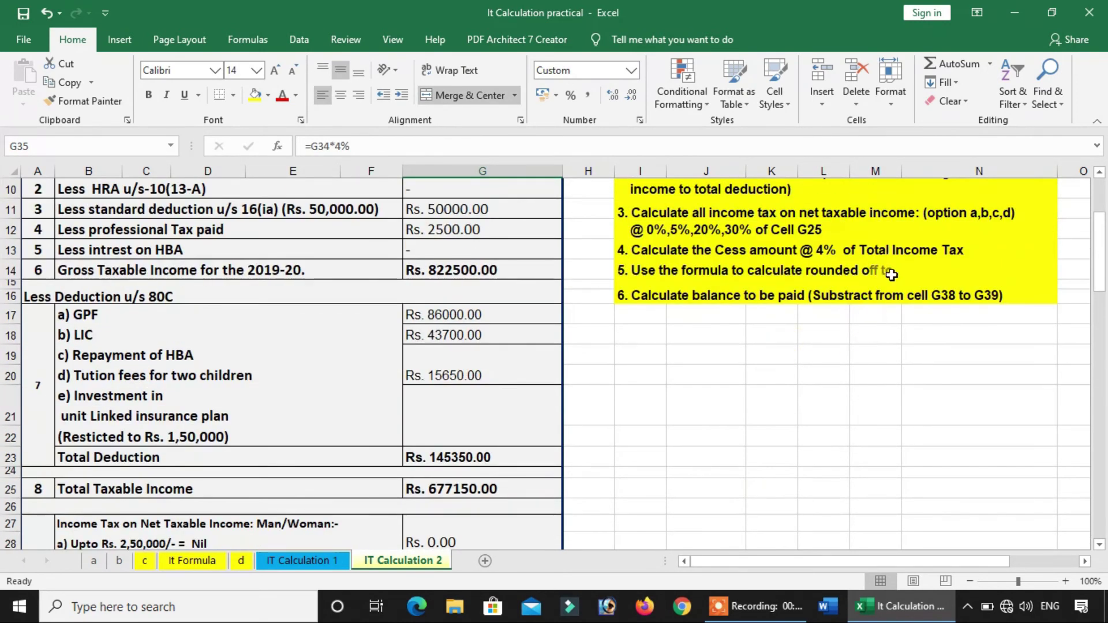
{"action": "scroll", "coordinate": [469, 329], "scroll_direction": "down", "scroll_amount": 1}
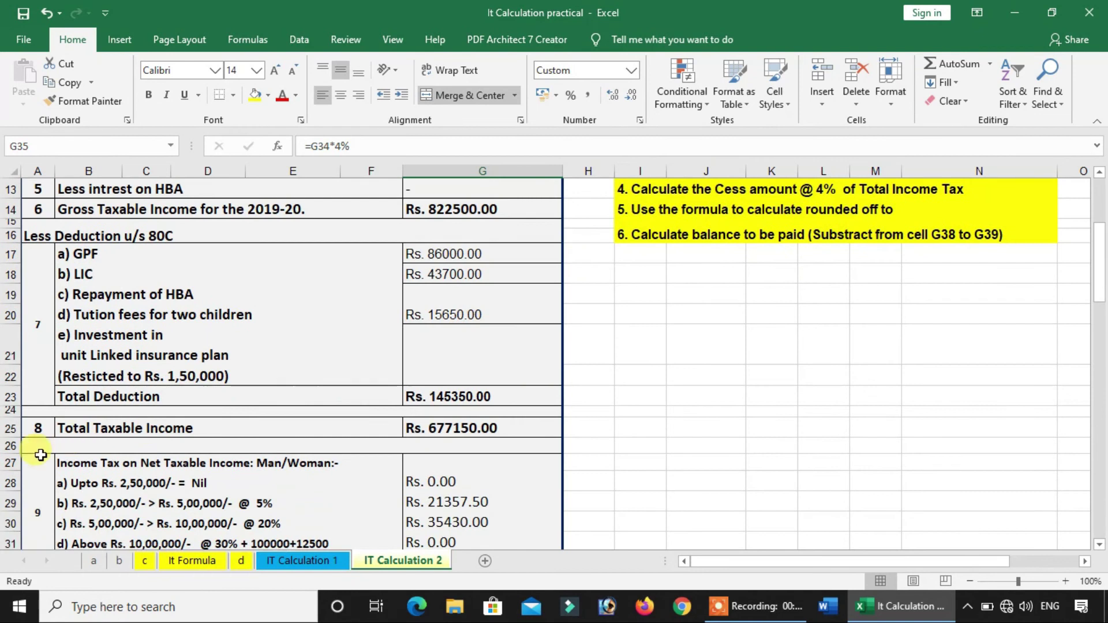
{"action": "scroll", "coordinate": [192, 381], "scroll_direction": "down", "scroll_amount": 3}
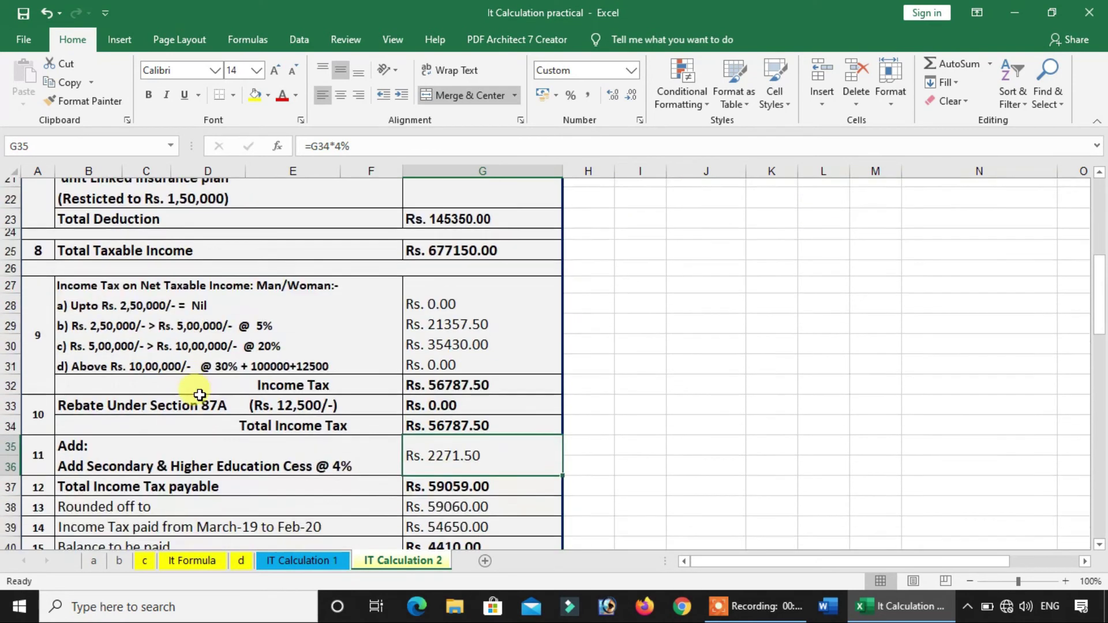
Replace the Secondary & Higher Education Cess formula in G35 with =4*G34%
{"action": "left_click", "coordinate": [469, 420]}
{"action": "left_click", "coordinate": [463, 462]}
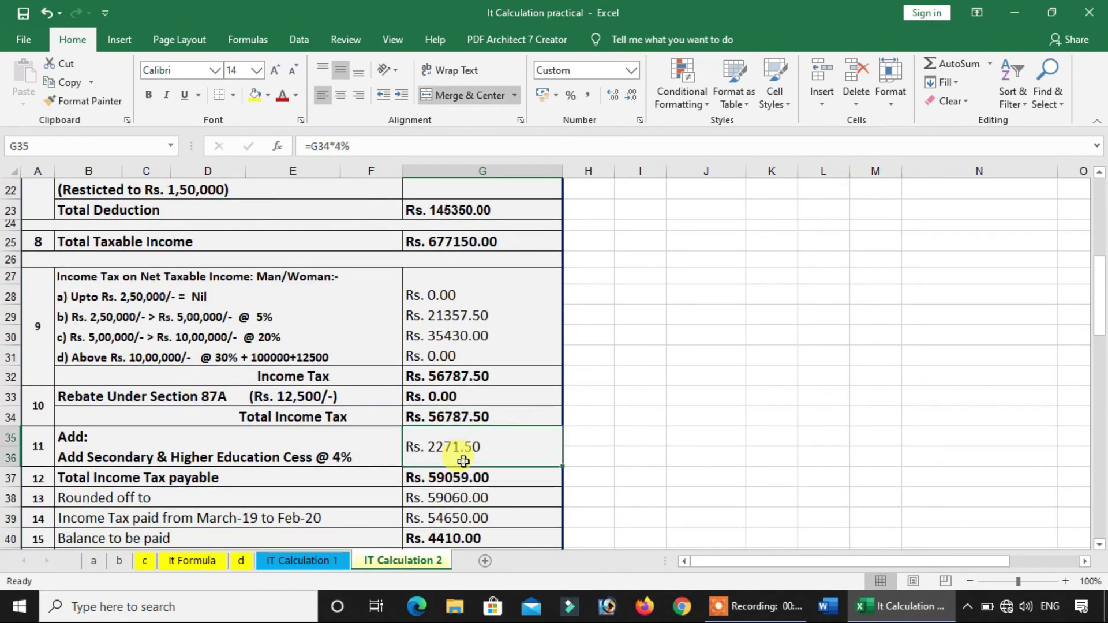
{"action": "key", "text": "Delete"}
{"action": "type", "text": "="}
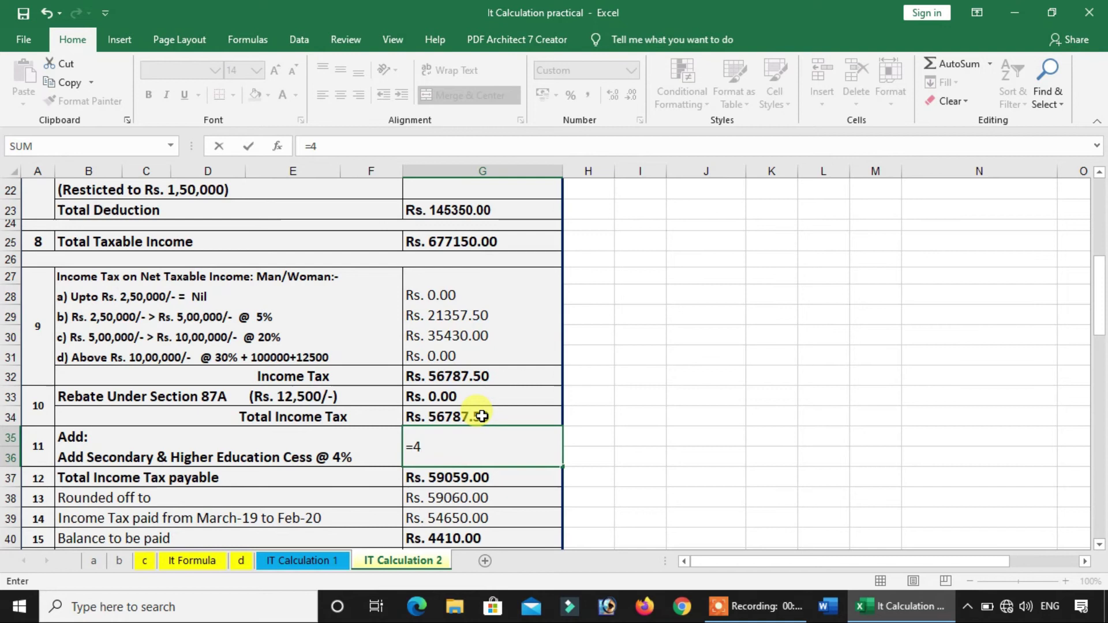
{"action": "type", "text": "4*"}
{"action": "left_click", "coordinate": [482, 416]}
{"action": "type", "text": "%"}
{"action": "key", "text": "Return"}
{"action": "left_click", "coordinate": [464, 442]}
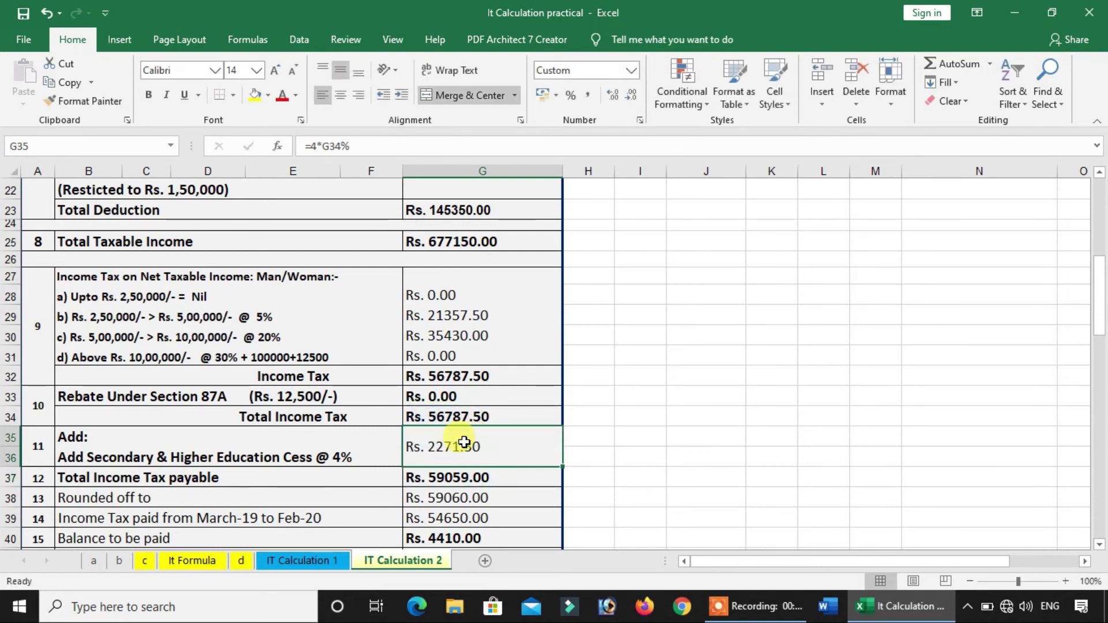
Read instruction 5 on using a formula to calculate the rounded off amount
{"action": "scroll", "coordinate": [601, 401], "scroll_direction": "up", "scroll_amount": 5}
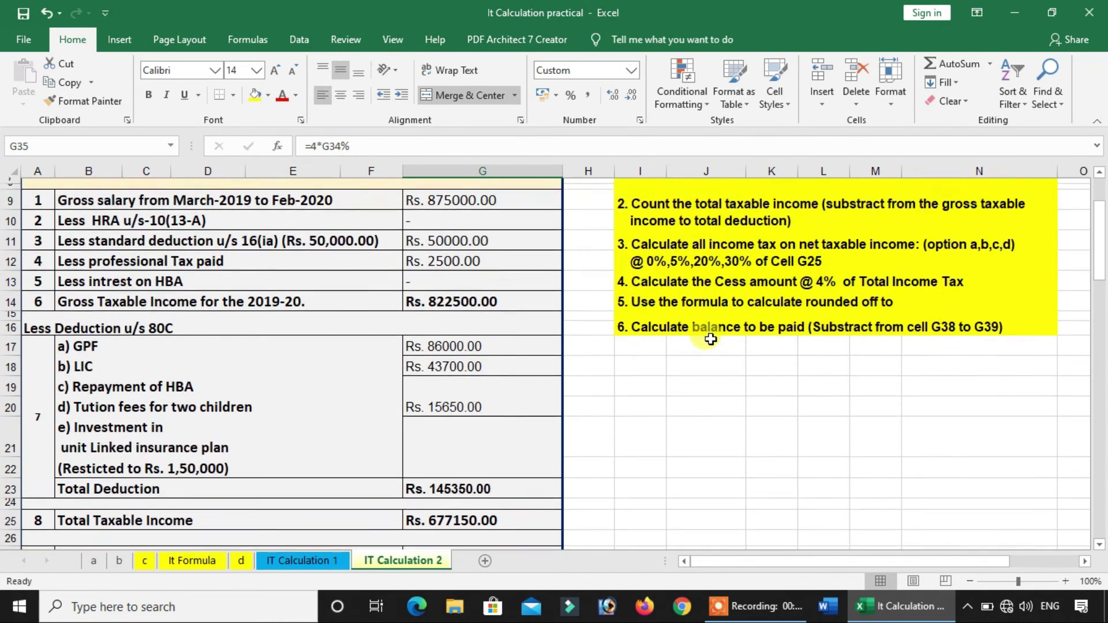
{"action": "left_click", "coordinate": [684, 293]}
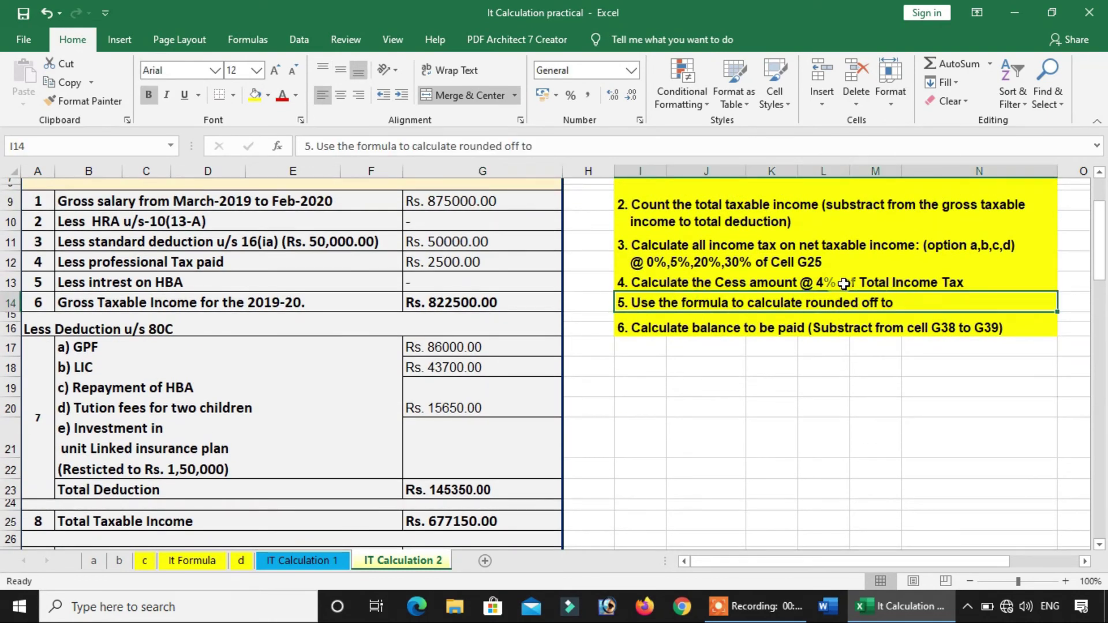
{"action": "left_click", "coordinate": [753, 288]}
{"action": "left_click", "coordinate": [753, 309]}
{"action": "scroll", "coordinate": [224, 401], "scroll_direction": "down", "scroll_amount": 2}
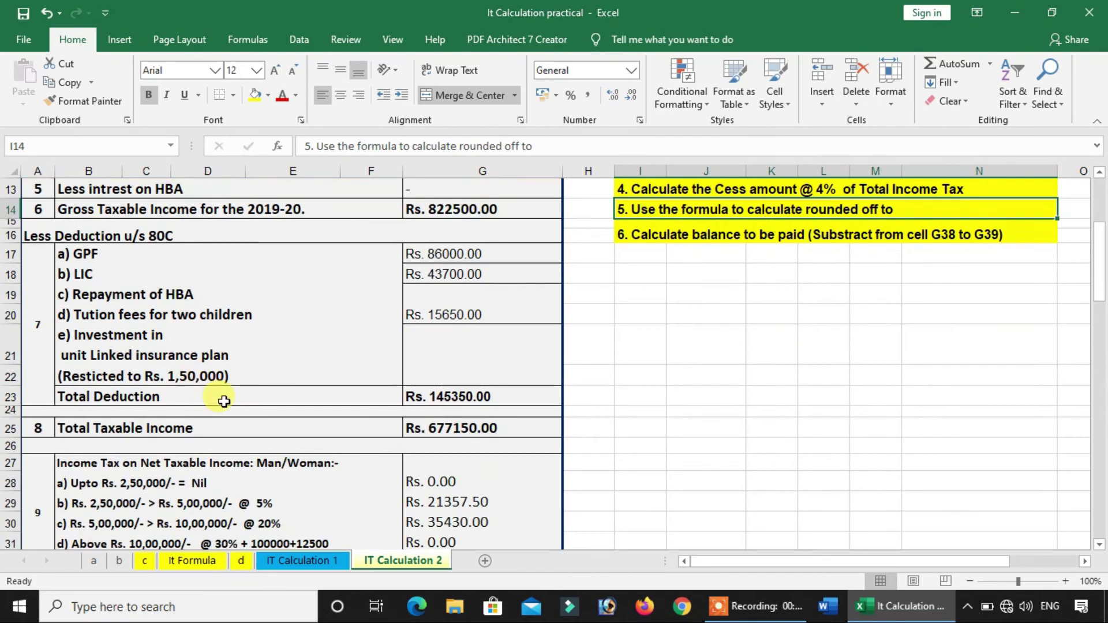
Examine the Rounded off to formula in G38 and compare it with the Total Income Tax payable in G37
{"action": "scroll", "coordinate": [224, 402], "scroll_direction": "down", "scroll_amount": 4}
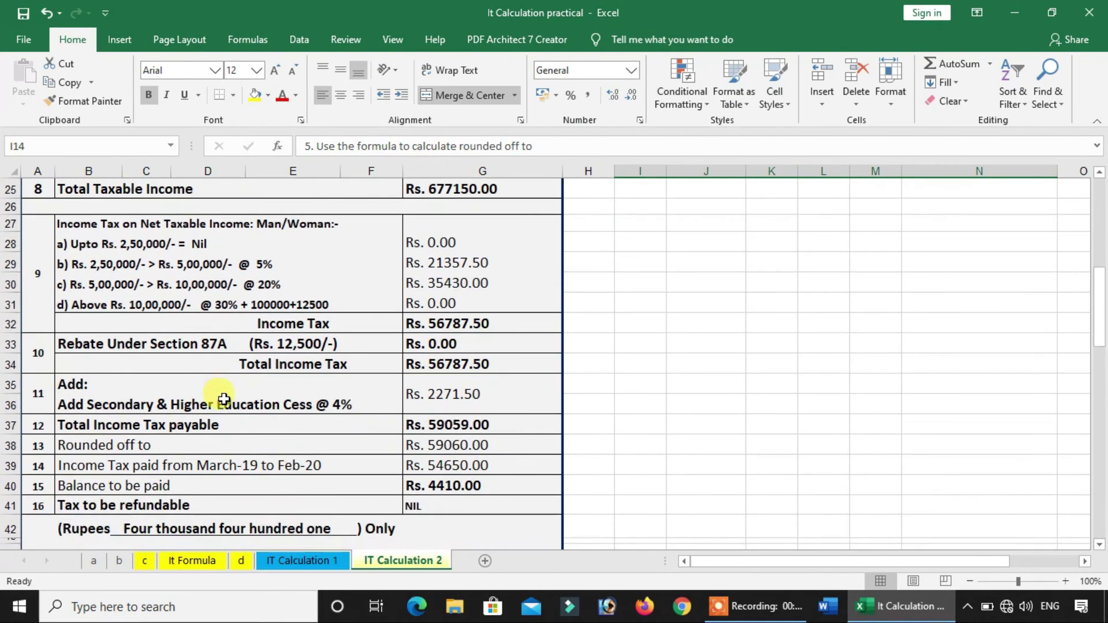
{"action": "left_click", "coordinate": [155, 452]}
{"action": "left_click", "coordinate": [102, 446]}
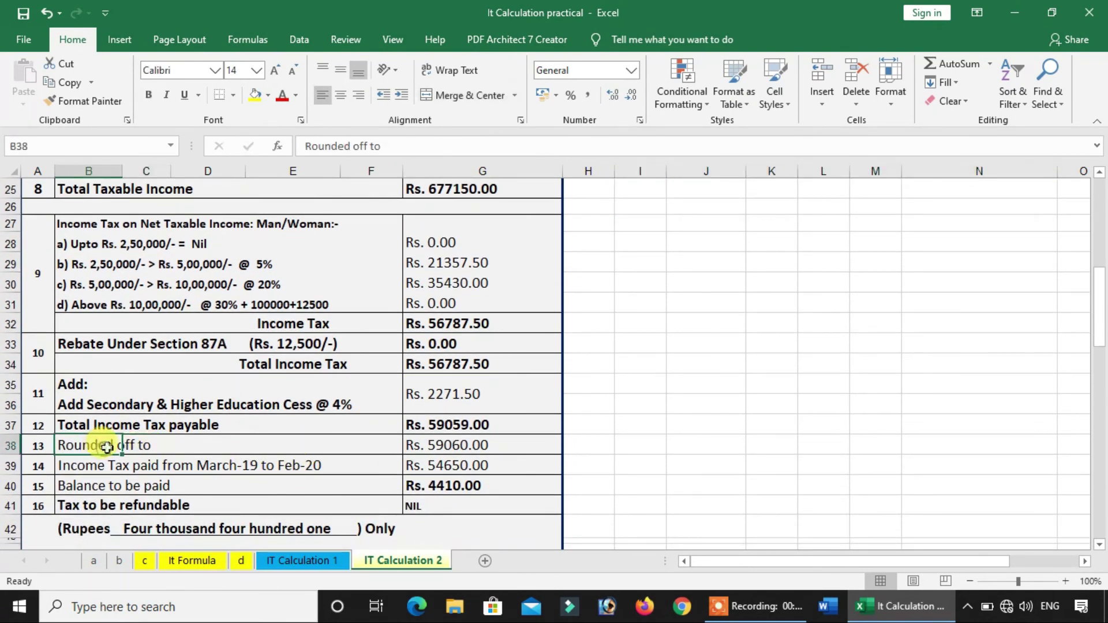
{"action": "left_click", "coordinate": [479, 445]}
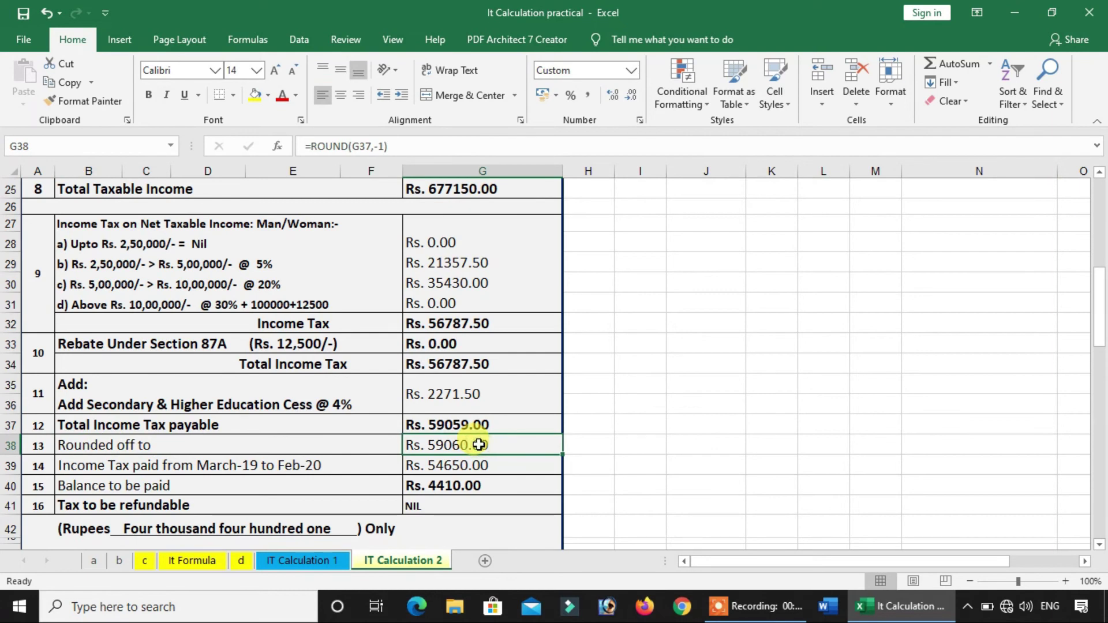
{"action": "scroll", "coordinate": [502, 419], "scroll_direction": "up", "scroll_amount": 1}
{"action": "scroll", "coordinate": [502, 419], "scroll_direction": "down", "scroll_amount": 1}
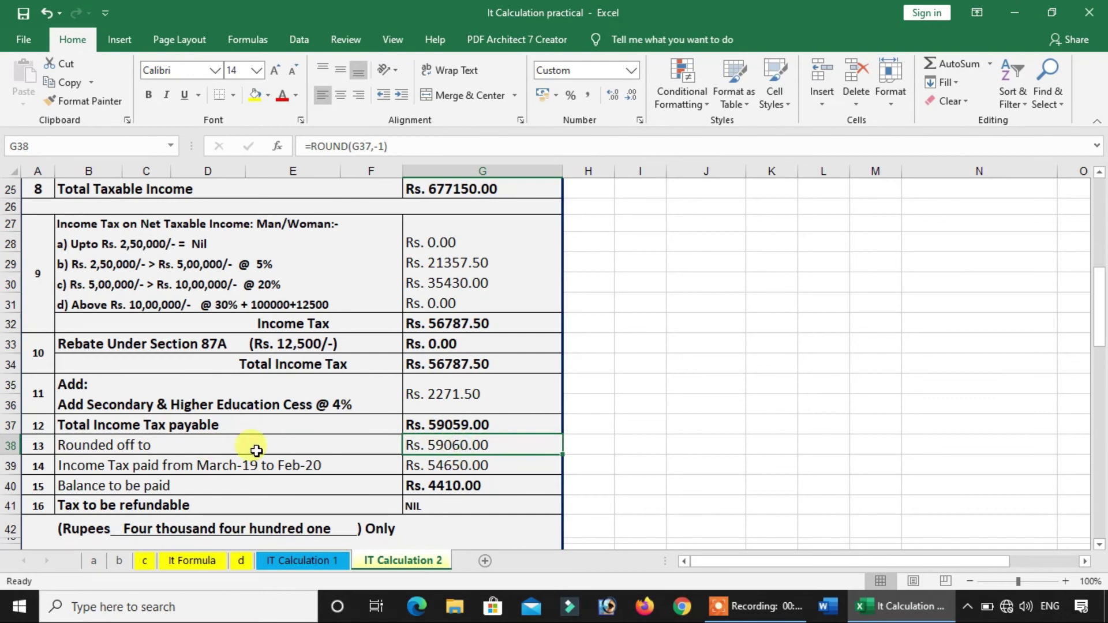
{"action": "left_click", "coordinate": [442, 424]}
{"action": "left_click", "coordinate": [461, 445]}
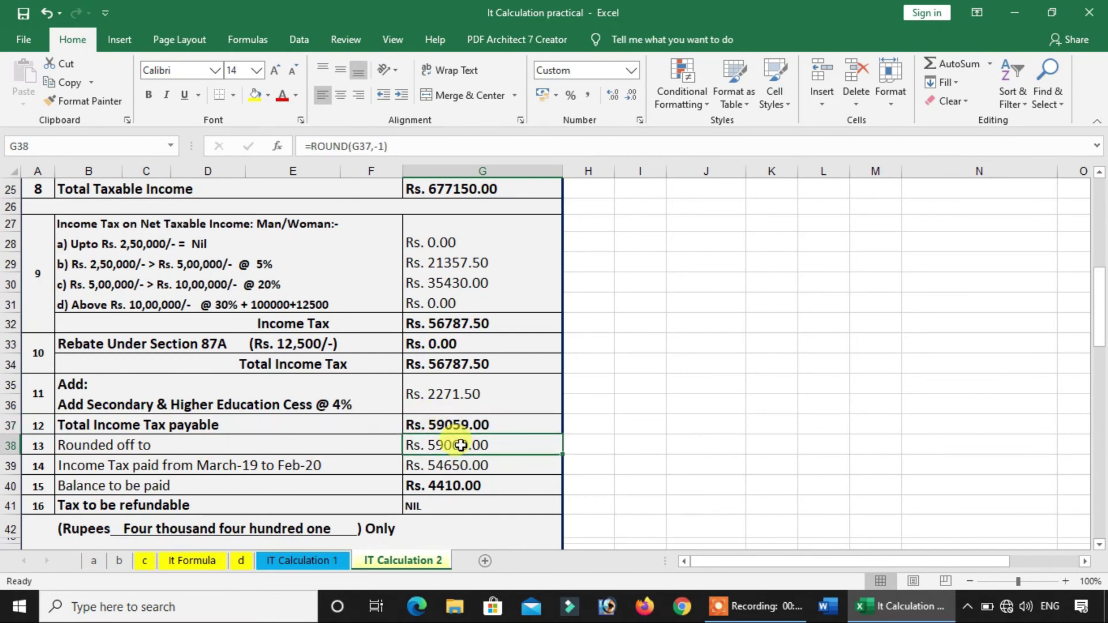
{"action": "left_click", "coordinate": [462, 424]}
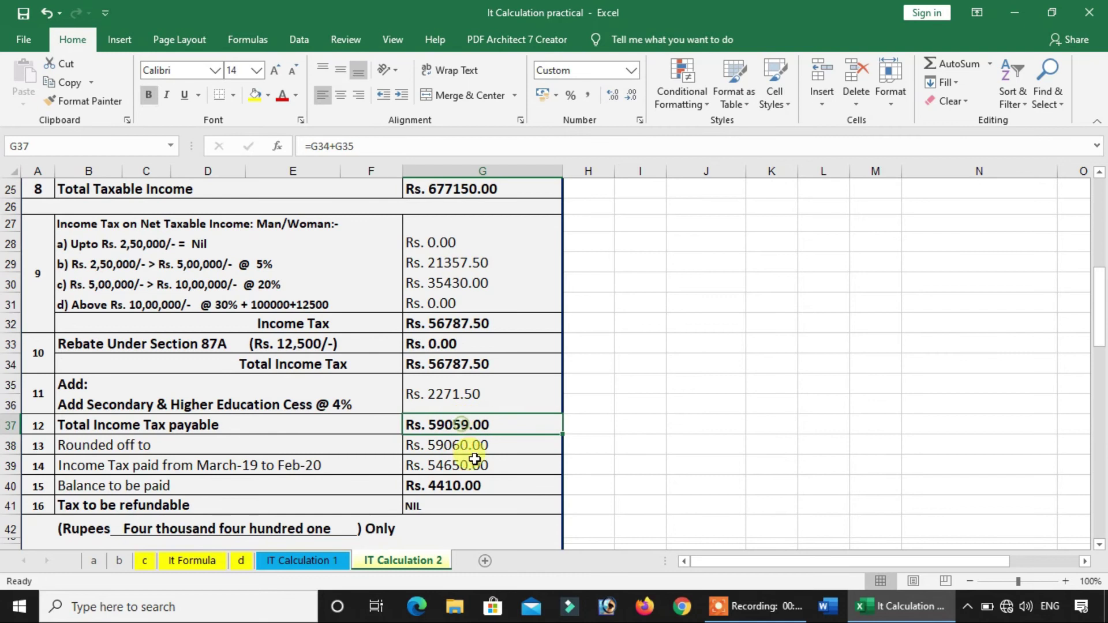
Re-enter the Rounded off to formula in G38 as =ROUND(G37,-1) and check the entry
{"action": "left_click", "coordinate": [479, 444]}
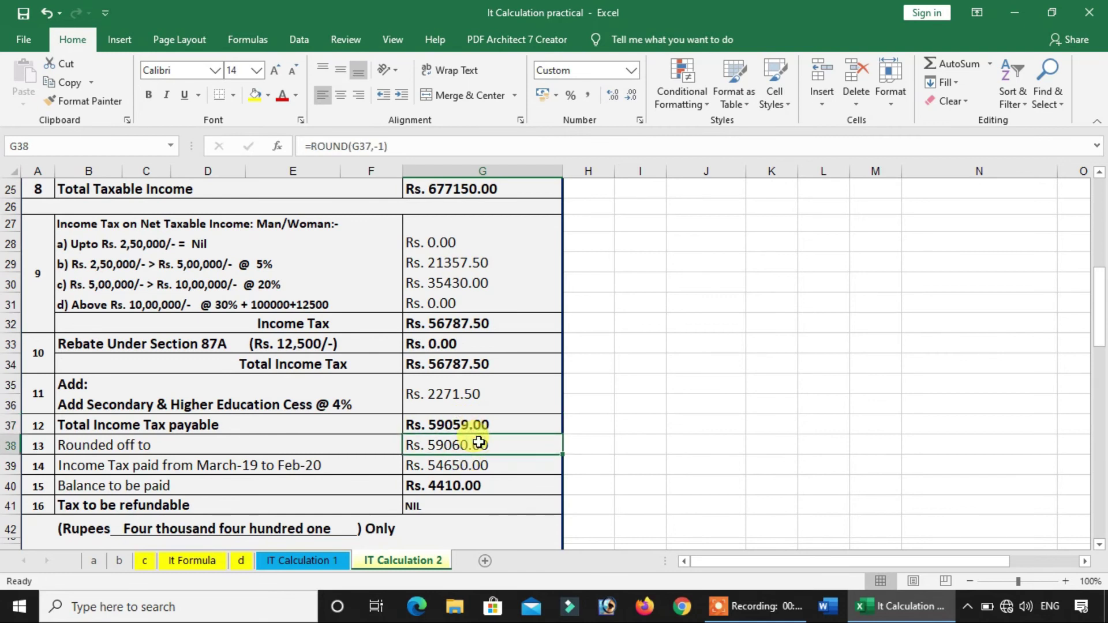
{"action": "type", "text": "="}
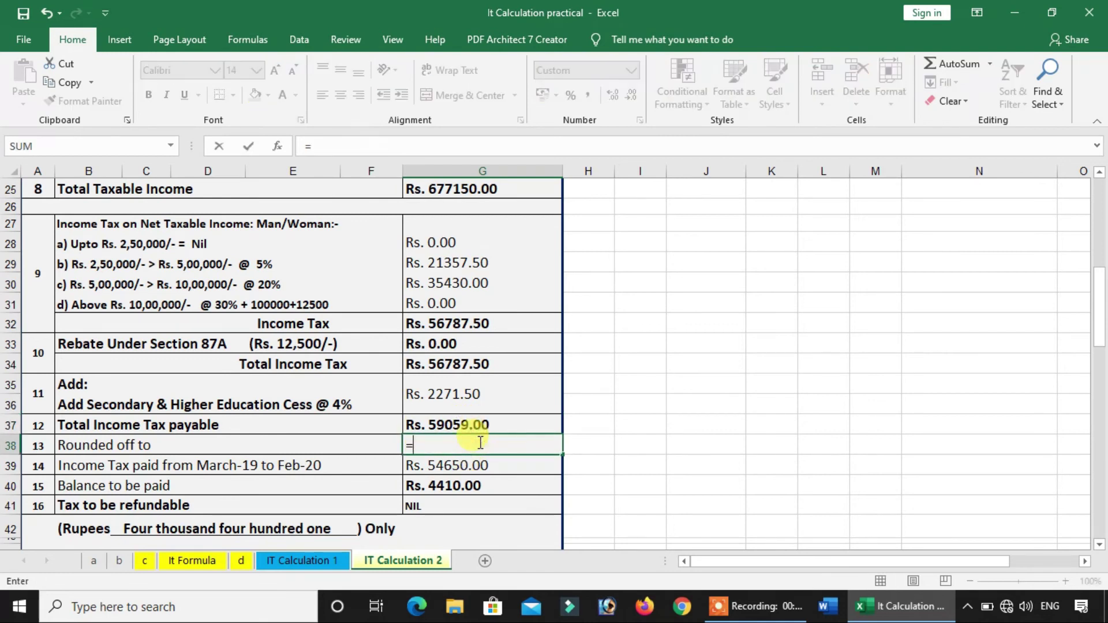
{"action": "type", "text": "roun"}
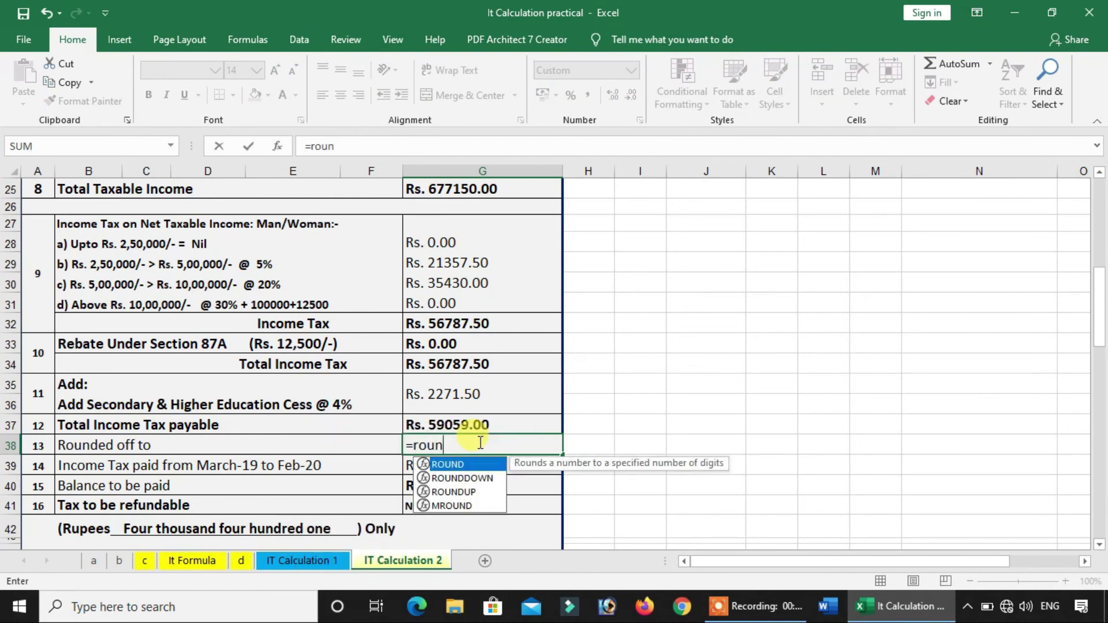
{"action": "type", "text": "d("}
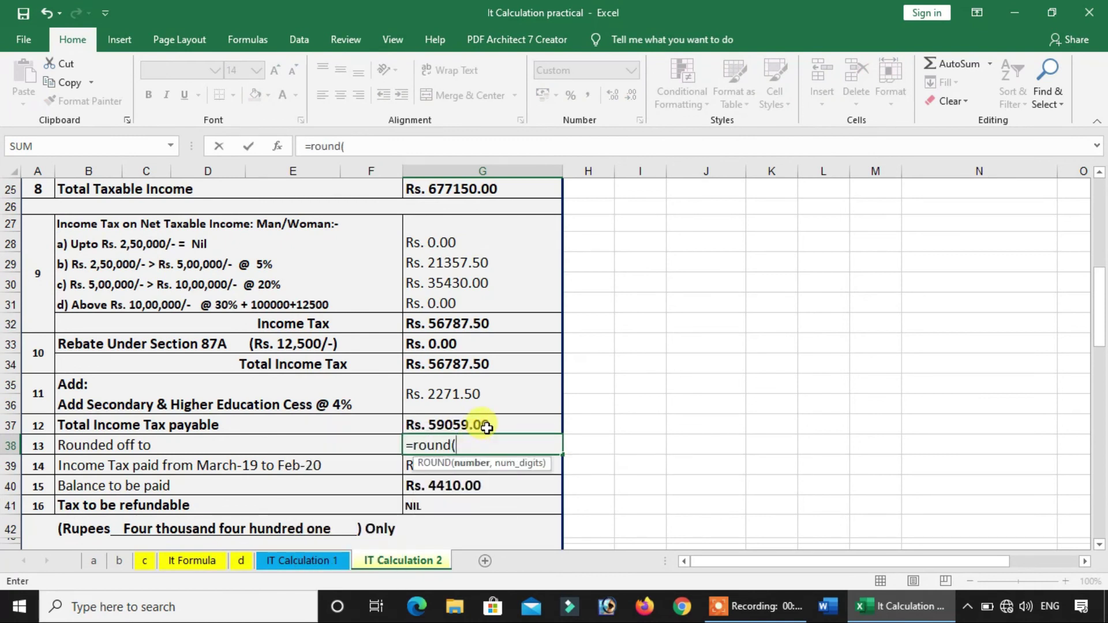
{"action": "left_click", "coordinate": [487, 427]}
{"action": "type", "text": ",-1"}
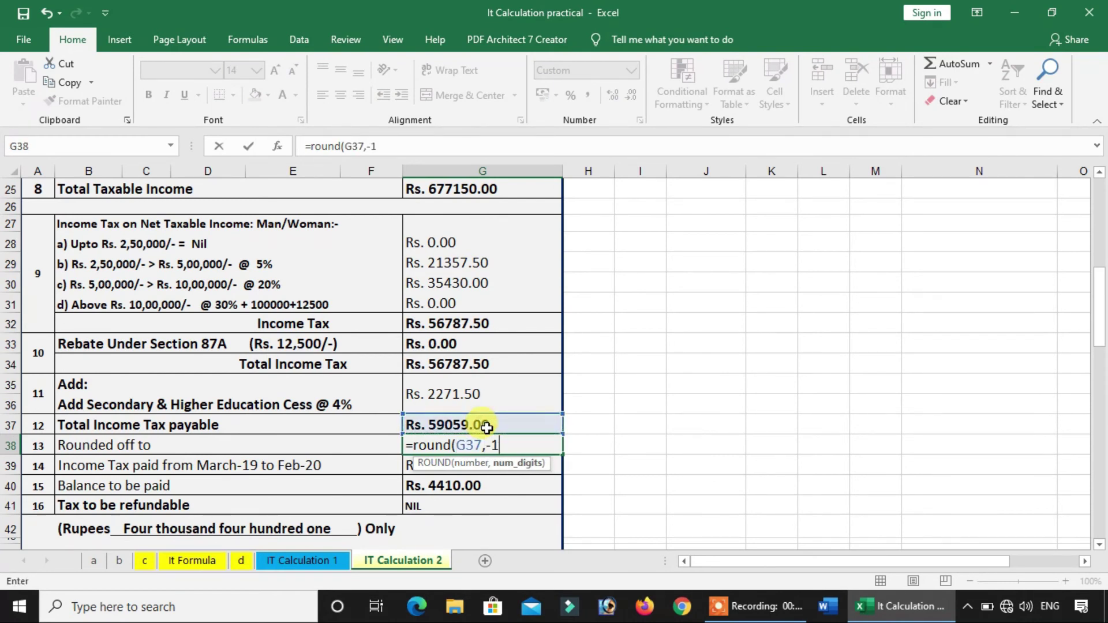
{"action": "type", "text": ")"}
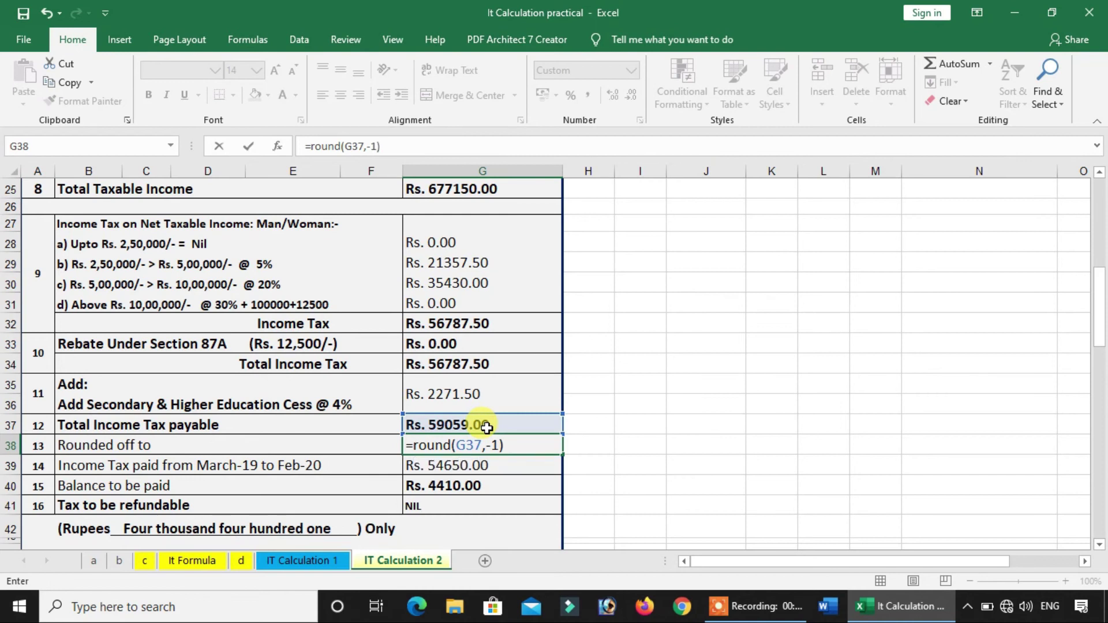
{"action": "key", "text": "Return"}
{"action": "left_click", "coordinate": [487, 427]}
{"action": "left_click", "coordinate": [478, 445]}
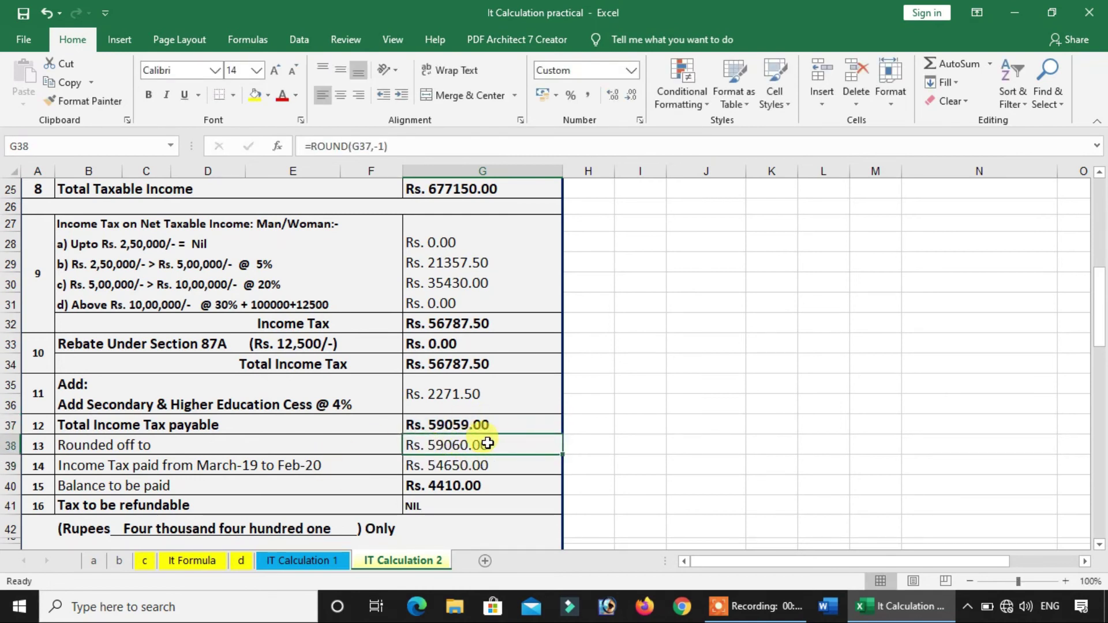
{"action": "double_click", "coordinate": [492, 445]}
{"action": "key", "text": "Return"}
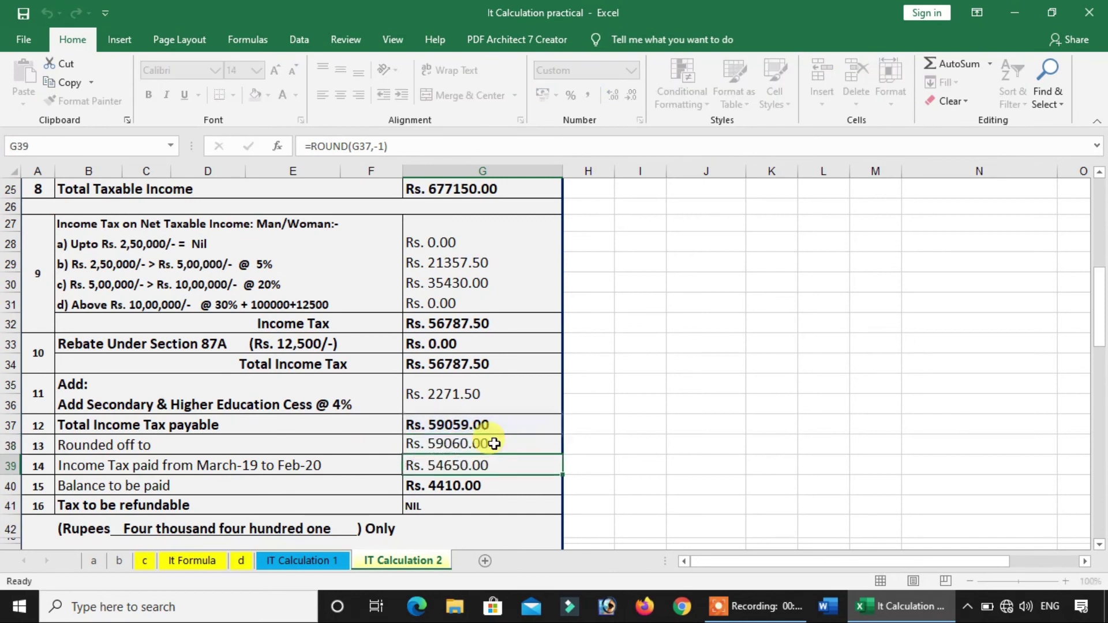
Read instruction 6 on calculating the balance to be paid from cells G38 and G39
{"action": "scroll", "coordinate": [494, 427], "scroll_direction": "up", "scroll_amount": 5}
{"action": "scroll", "coordinate": [841, 390], "scroll_direction": "up", "scroll_amount": 2}
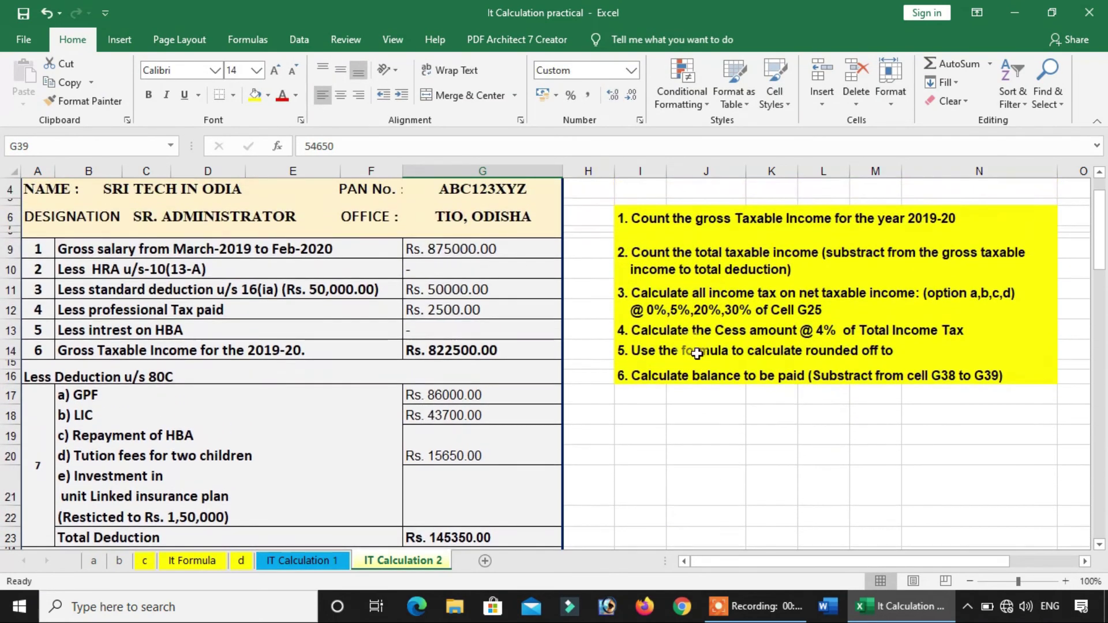
{"action": "left_click", "coordinate": [646, 350]}
{"action": "left_click", "coordinate": [655, 381]}
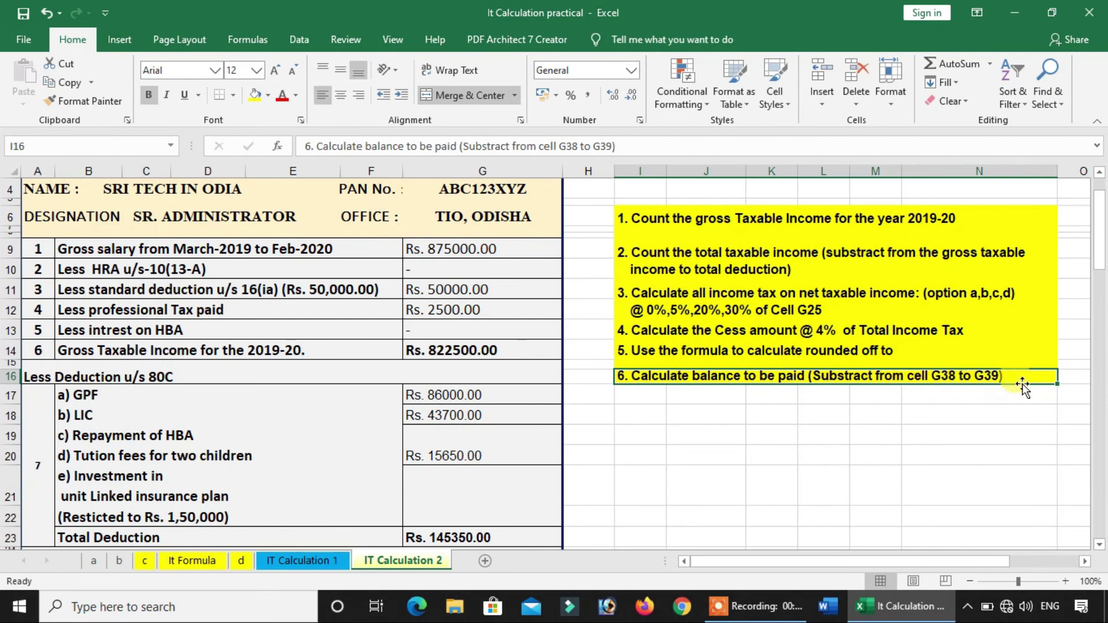
Examine the Balance to be paid formula in G40 and its source amounts in G38 and G39
{"action": "scroll", "coordinate": [555, 422], "scroll_direction": "down", "scroll_amount": 6}
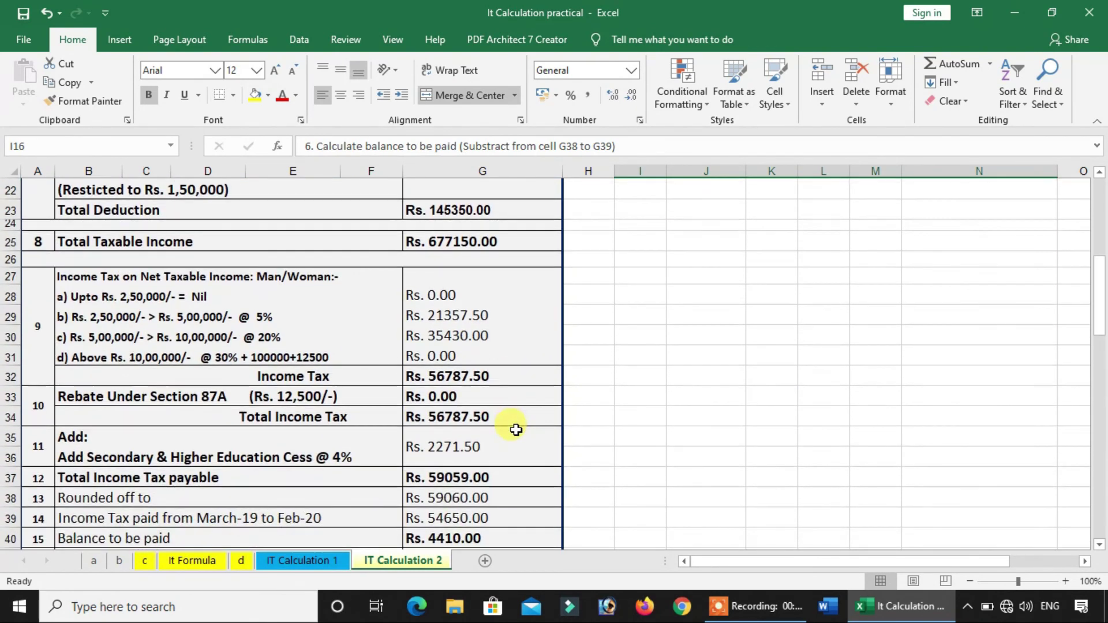
{"action": "scroll", "coordinate": [516, 430], "scroll_direction": "down", "scroll_amount": 1}
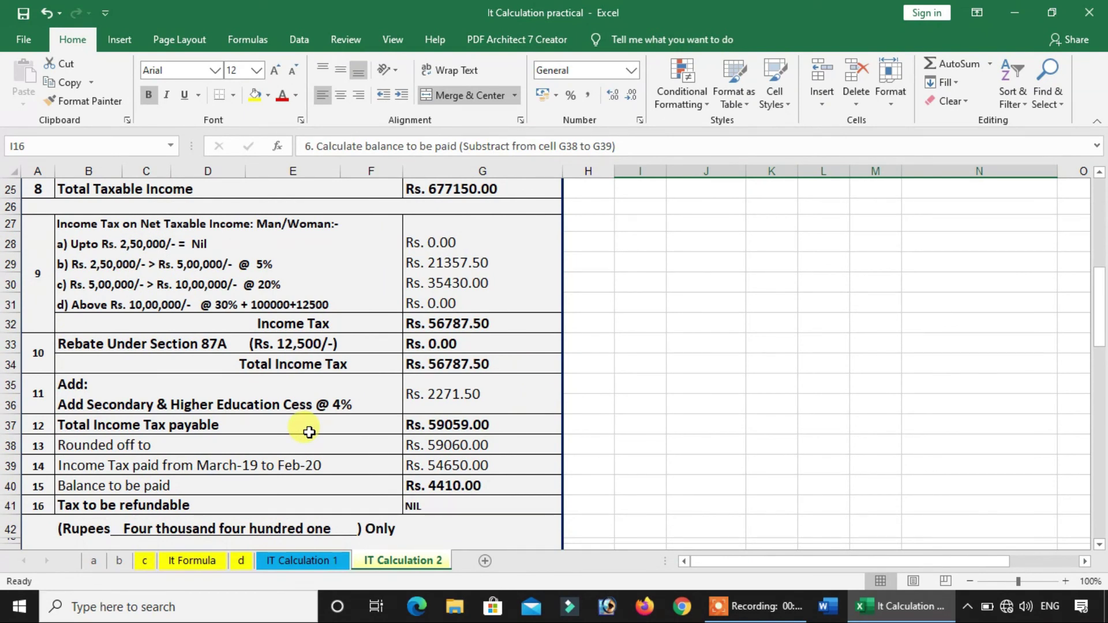
{"action": "left_click", "coordinate": [409, 425]}
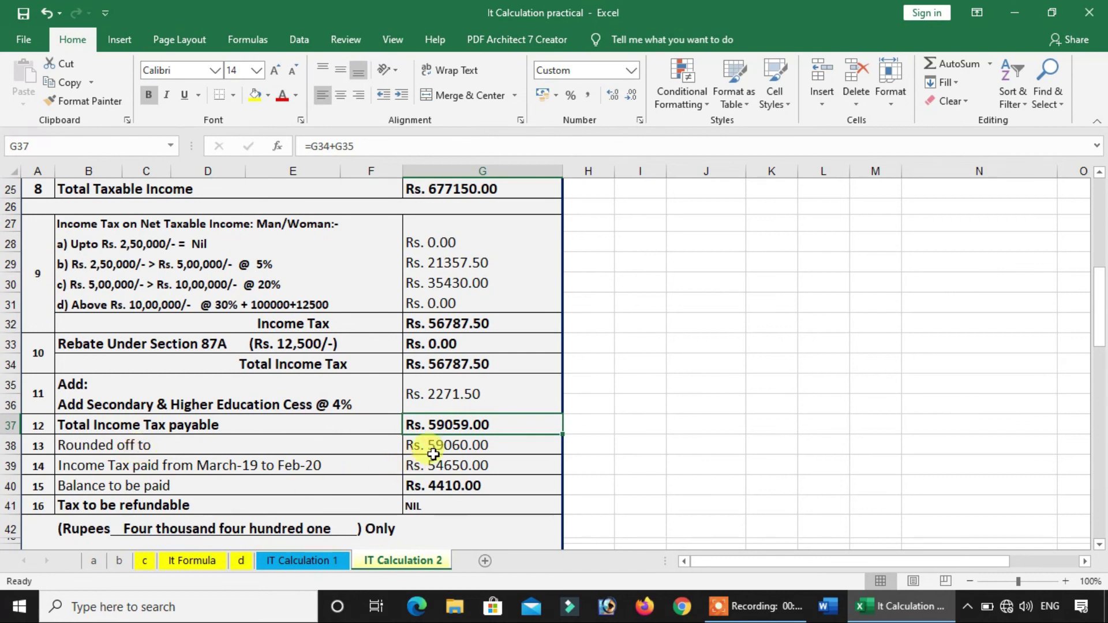
{"action": "left_click", "coordinate": [441, 487]}
{"action": "left_click", "coordinate": [215, 501]}
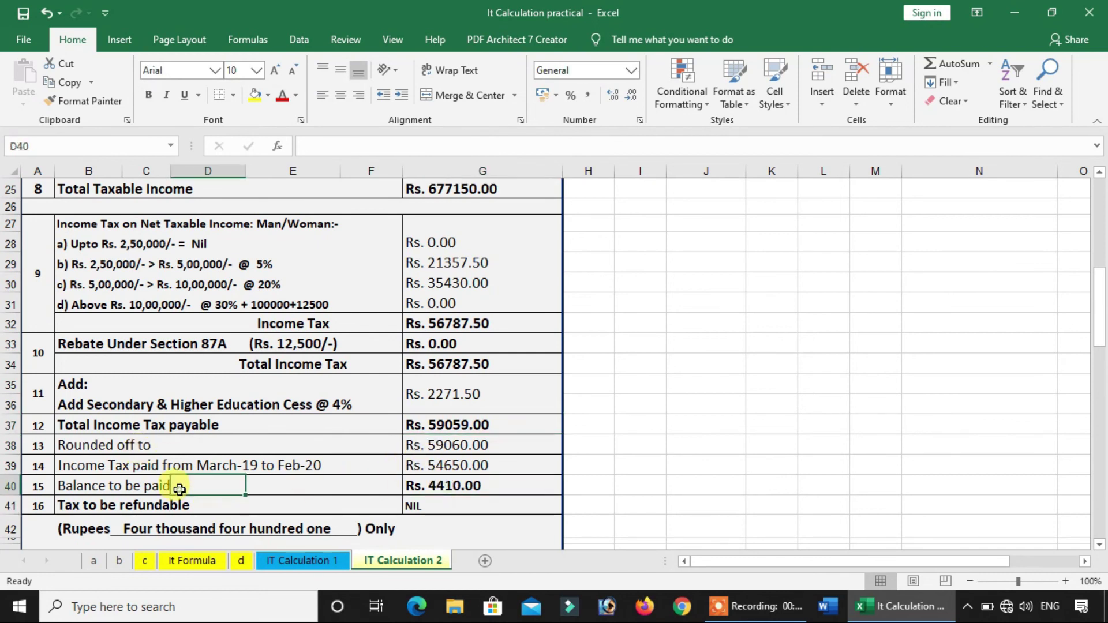
{"action": "left_click", "coordinate": [87, 486]}
{"action": "left_click", "coordinate": [444, 485]}
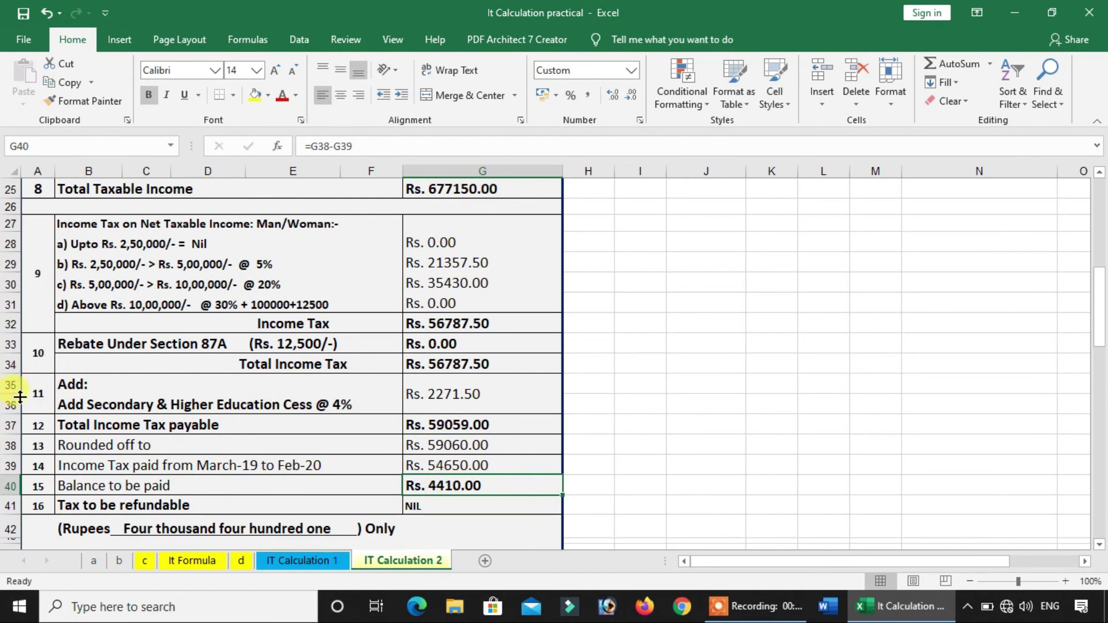
{"action": "left_click", "coordinate": [462, 444]}
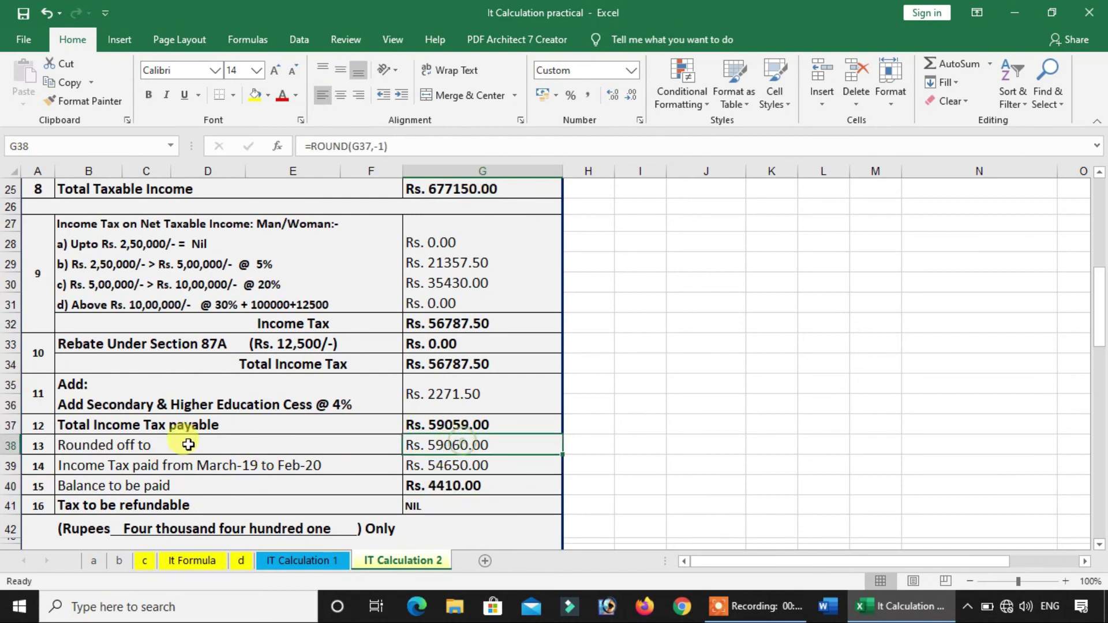
{"action": "left_click", "coordinate": [443, 463]}
{"action": "left_click", "coordinate": [444, 446]}
{"action": "left_click", "coordinate": [444, 461]}
Re-enter the Balance to be paid formula in G40 as =G38-G39 and return to the instruction list
{"action": "left_click", "coordinate": [450, 483]}
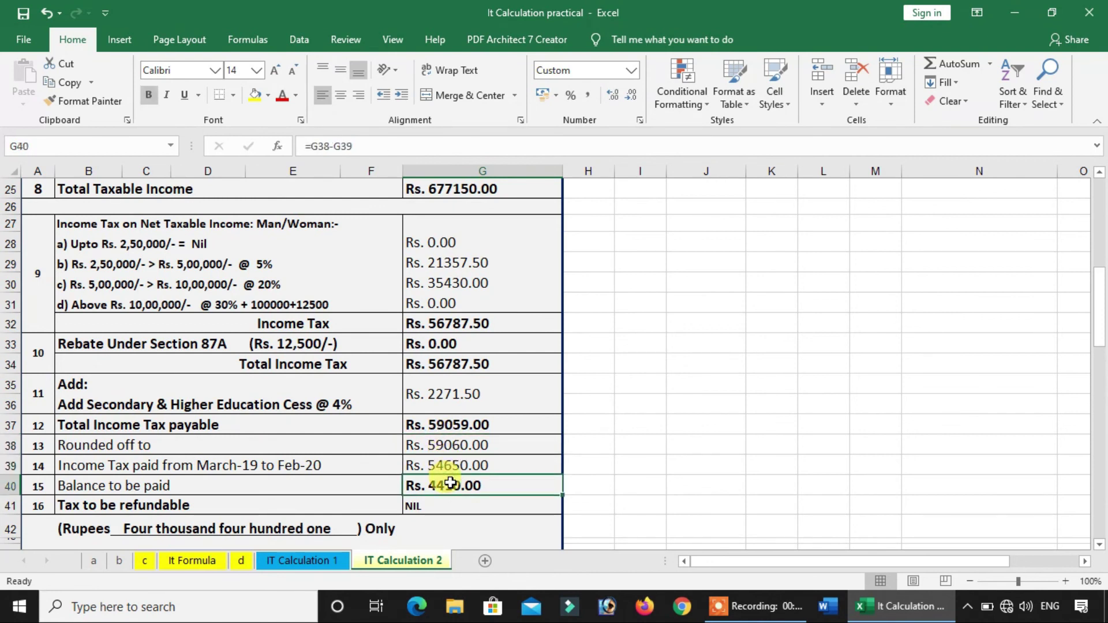
{"action": "type", "text": "="}
{"action": "left_click", "coordinate": [462, 445]}
{"action": "type", "text": "-"}
{"action": "left_click", "coordinate": [456, 466]}
{"action": "key", "text": "Return"}
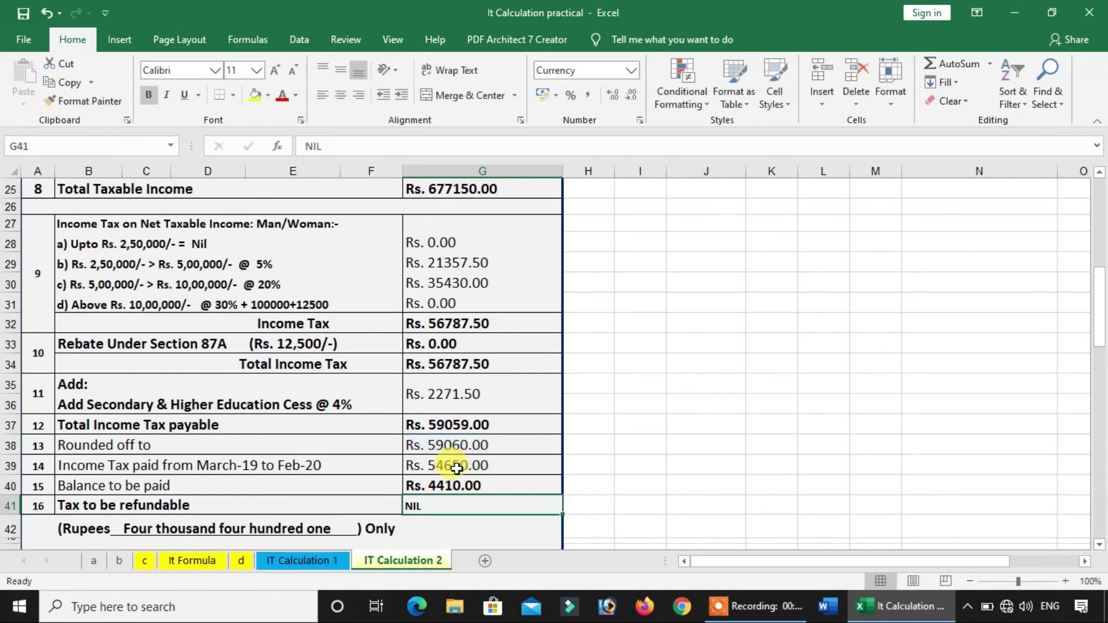
{"action": "scroll", "coordinate": [457, 469], "scroll_direction": "up", "scroll_amount": 8}
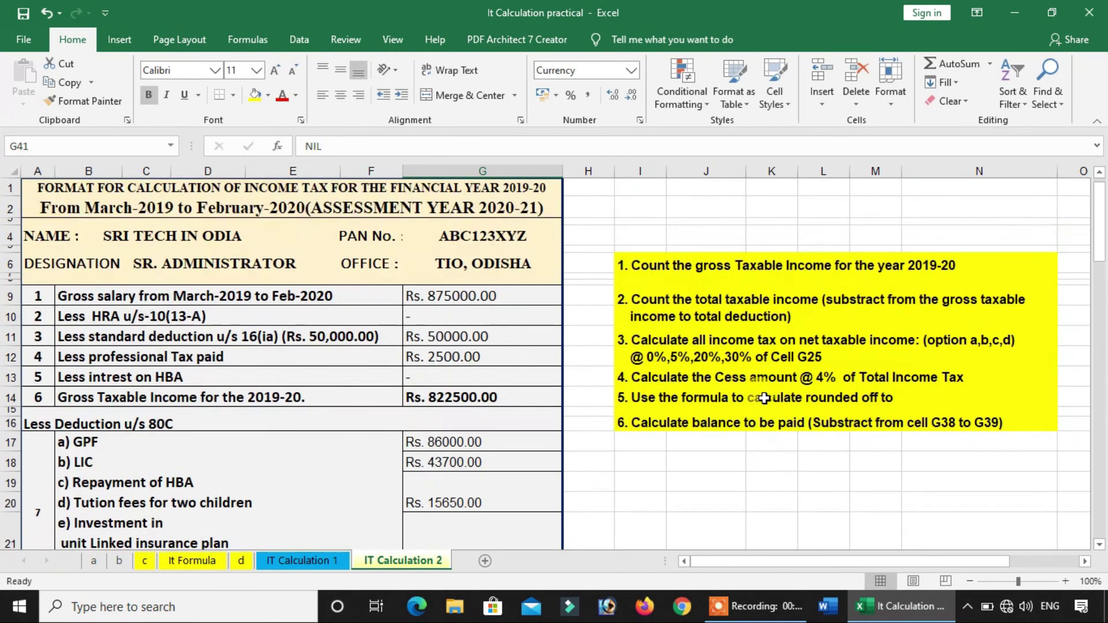
Review the list of six tax calculation instructions and the Gross Taxable Income formula in G14
{"action": "left_click", "coordinate": [660, 423]}
{"action": "left_click_drag", "start_coordinate": [648, 267], "coordinate": [648, 404]}
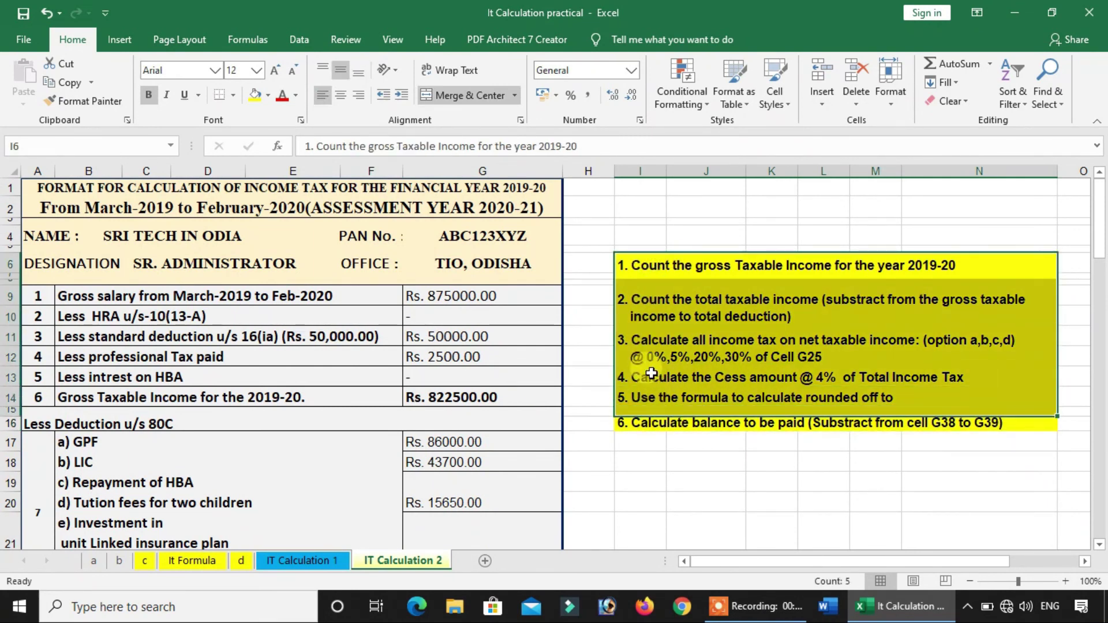
{"action": "left_click", "coordinate": [648, 297]}
{"action": "left_click", "coordinate": [681, 276]}
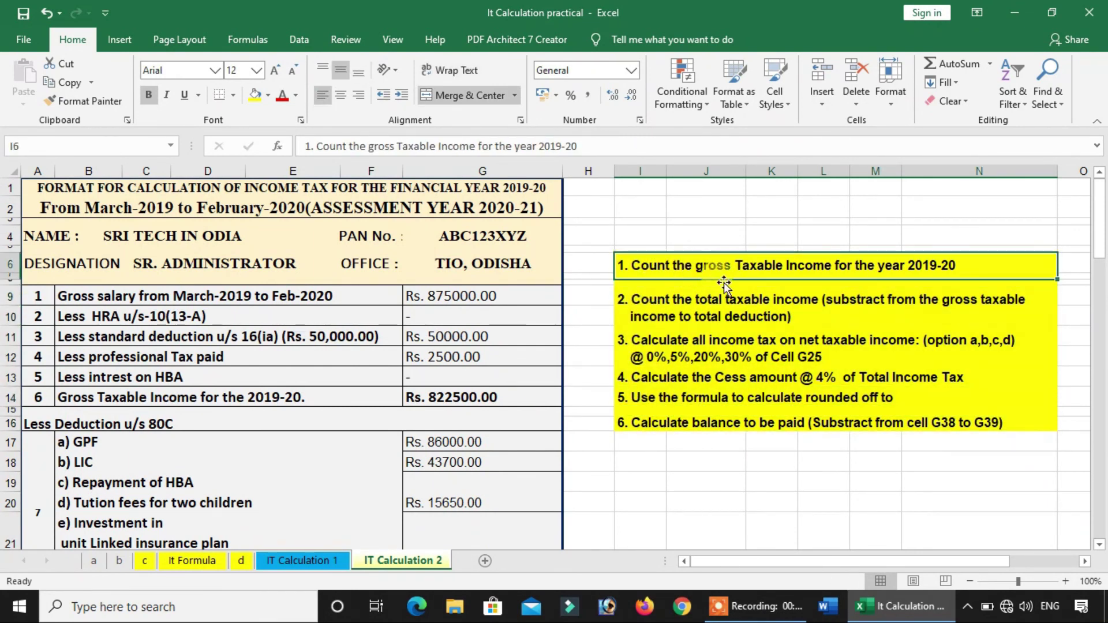
{"action": "left_click", "coordinate": [451, 398]}
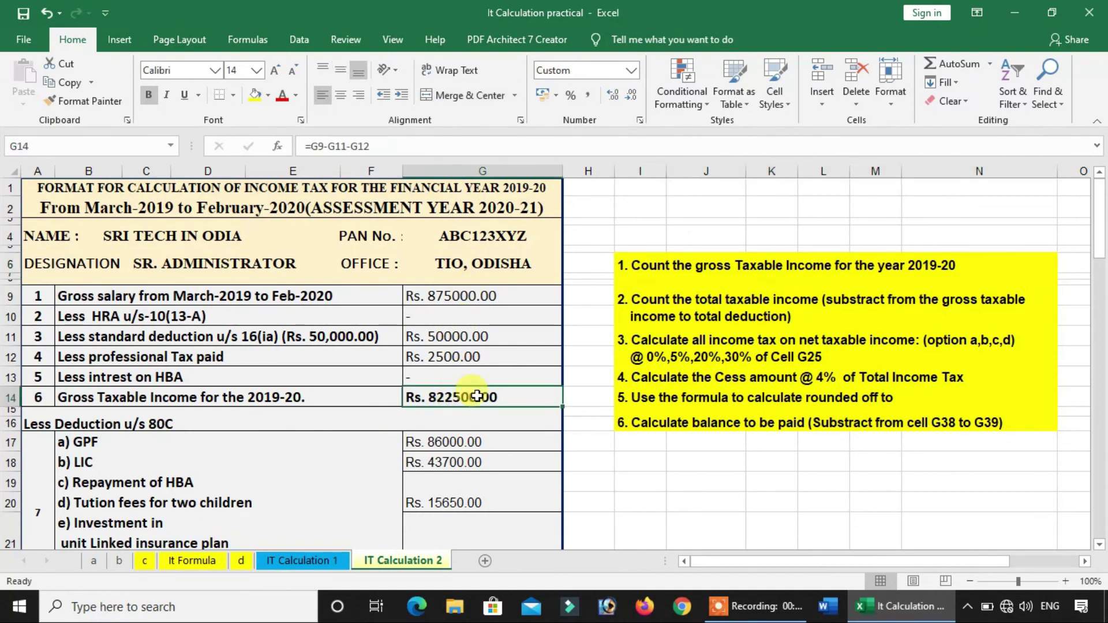
Review instruction 2 and the Total Taxable Income formula in G25
{"action": "scroll", "coordinate": [485, 397], "scroll_direction": "down", "scroll_amount": 4}
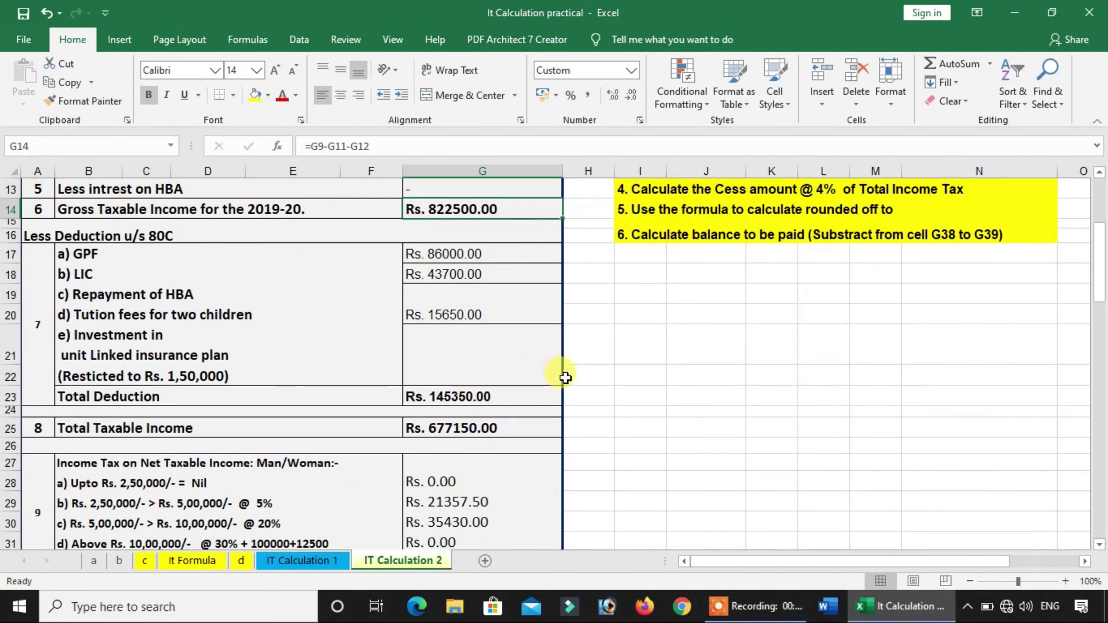
{"action": "scroll", "coordinate": [699, 334], "scroll_direction": "up", "scroll_amount": 1}
{"action": "scroll", "coordinate": [699, 334], "scroll_direction": "up", "scroll_amount": 1}
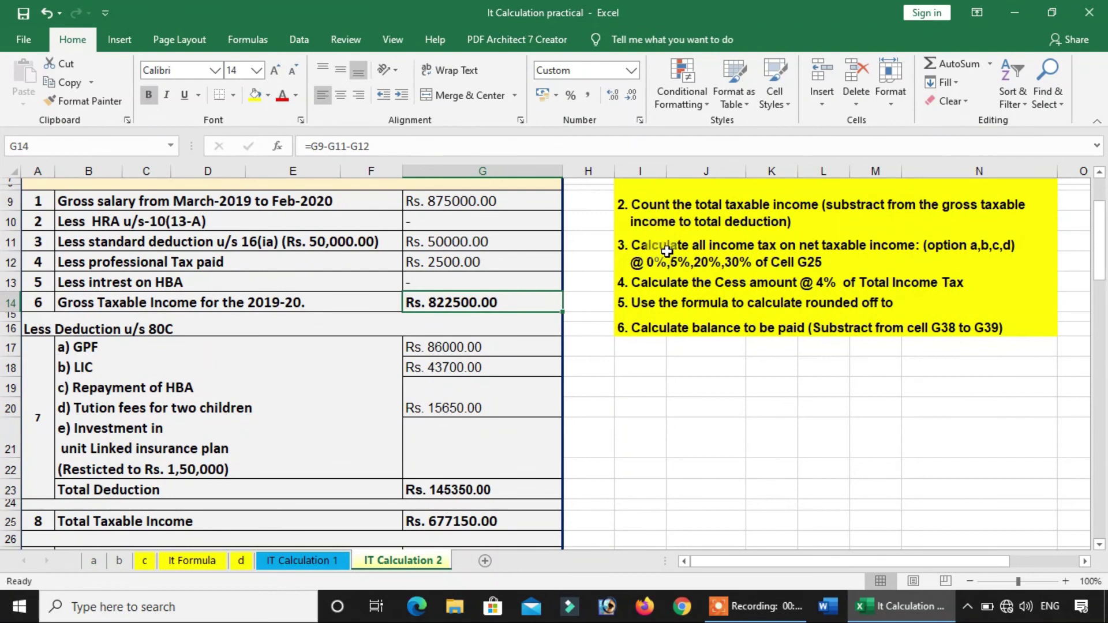
{"action": "scroll", "coordinate": [577, 289], "scroll_direction": "down", "scroll_amount": 1}
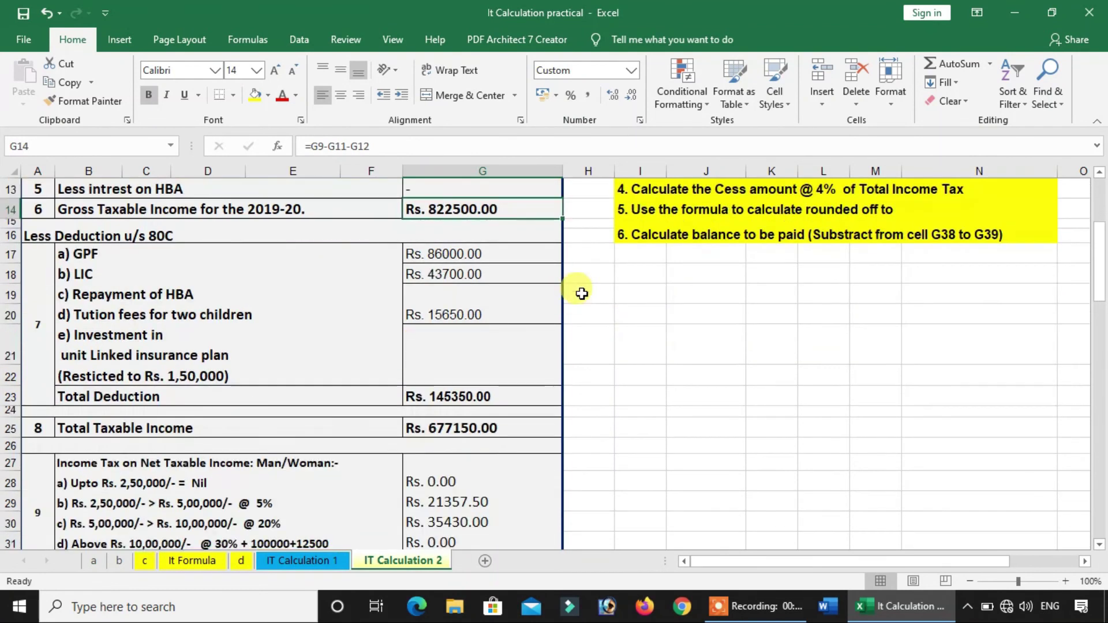
{"action": "left_click", "coordinate": [490, 427]}
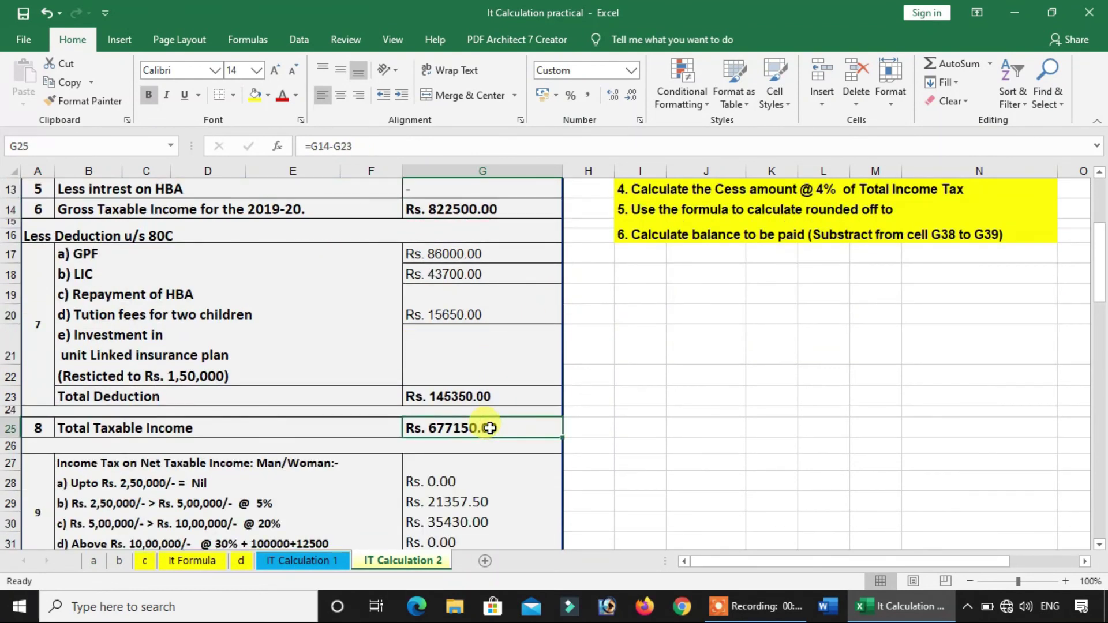
{"action": "double_click", "coordinate": [490, 428]}
{"action": "key", "text": "Return"}
Examine tax slabs a to d and their calculated income tax amounts in G28:G31
{"action": "scroll", "coordinate": [490, 427], "scroll_direction": "down", "scroll_amount": 2}
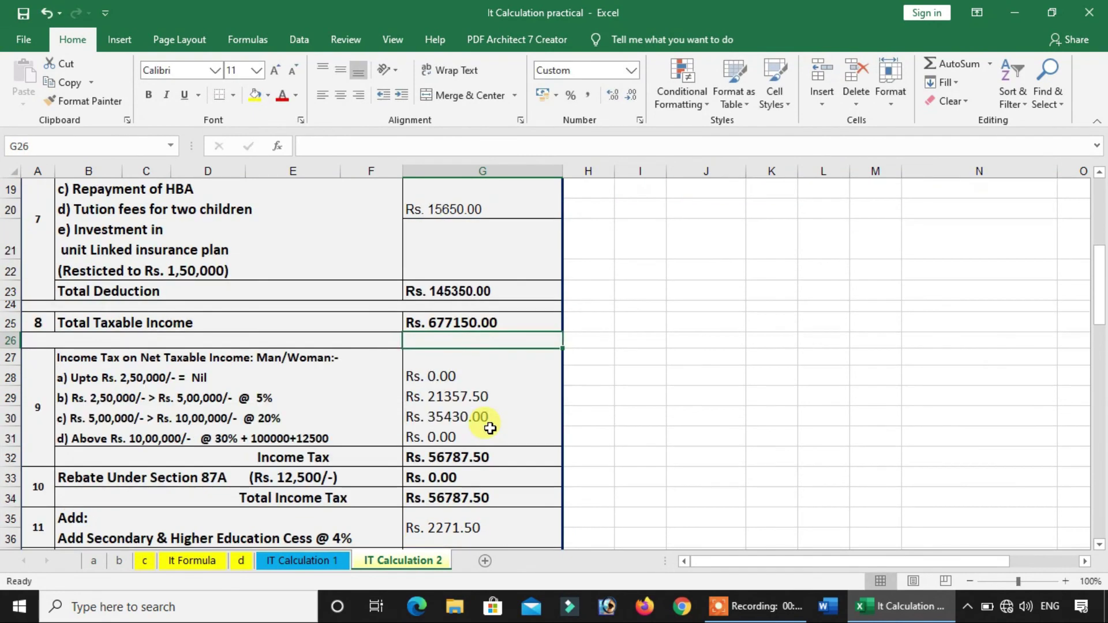
{"action": "left_click_drag", "start_coordinate": [121, 386], "coordinate": [87, 438]}
{"action": "left_click", "coordinate": [435, 370]}
{"action": "left_click_drag", "start_coordinate": [436, 370], "coordinate": [440, 427]}
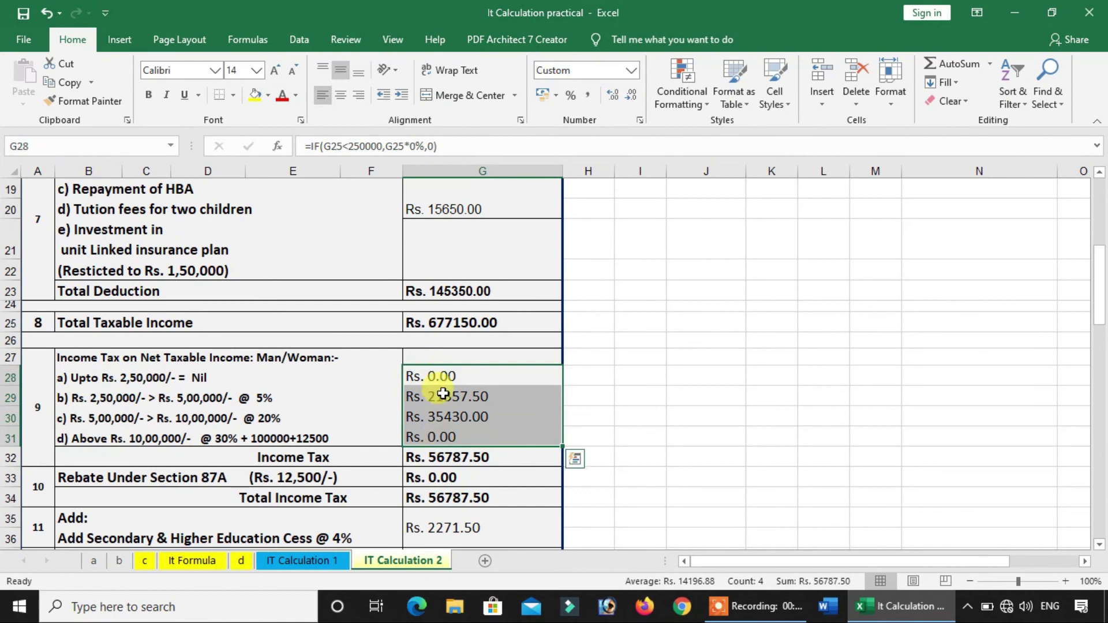
{"action": "left_click", "coordinate": [448, 376]}
{"action": "left_click_drag", "start_coordinate": [448, 375], "coordinate": [444, 438]}
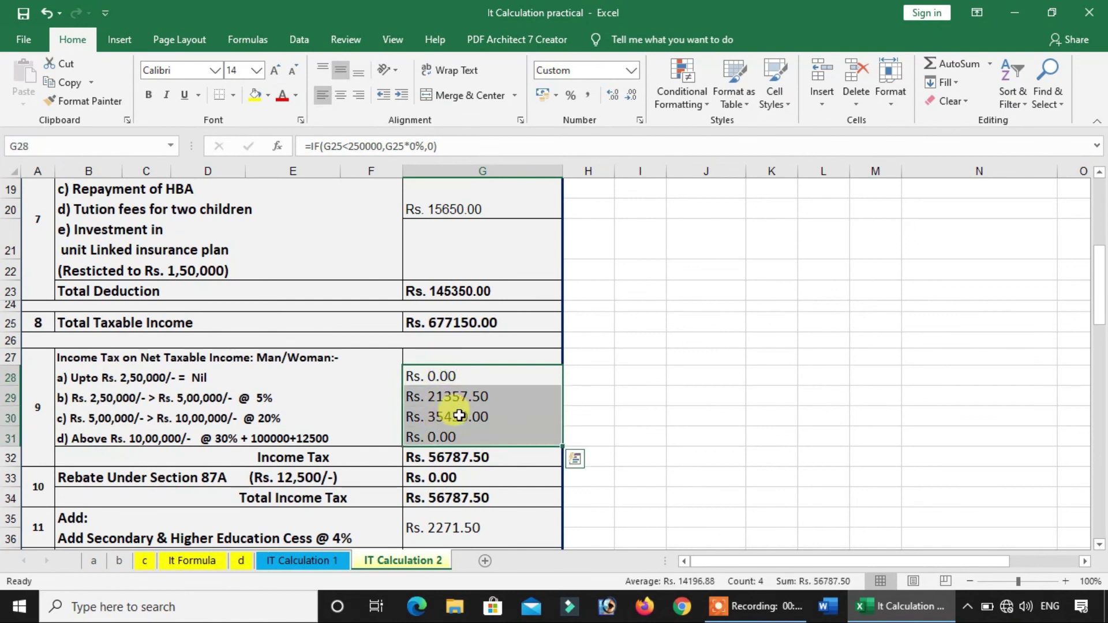
Examine the nested IF formula for Income Tax in F5 on the IT Calculation 1 sheet
{"action": "left_click", "coordinate": [314, 561]}
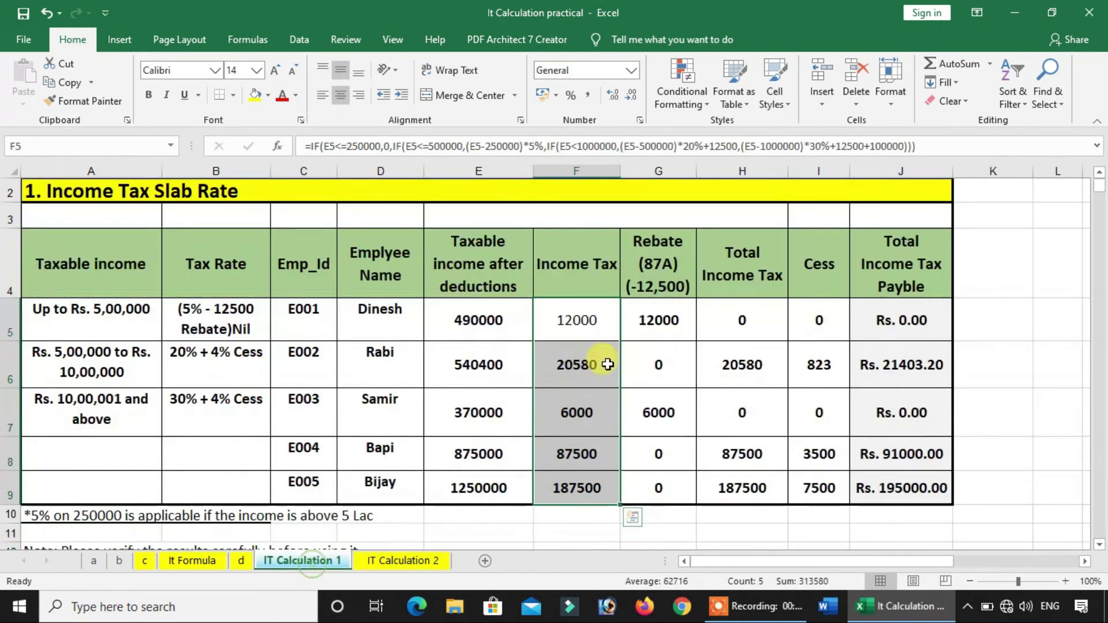
{"action": "left_click", "coordinate": [577, 322]}
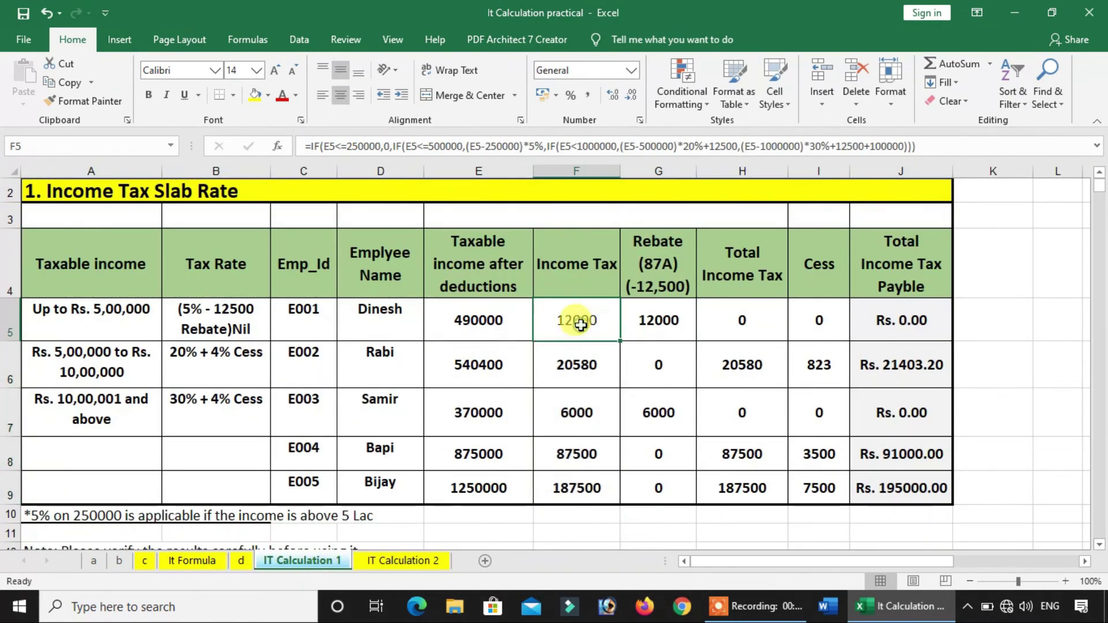
{"action": "left_click", "coordinate": [928, 149]}
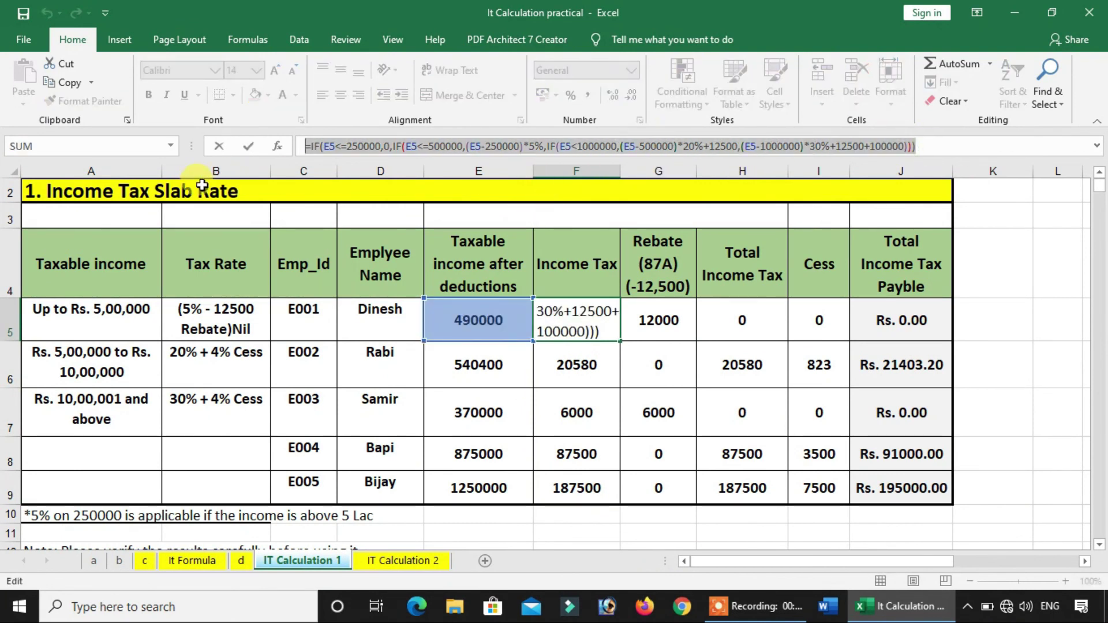
{"action": "key", "text": "Return"}
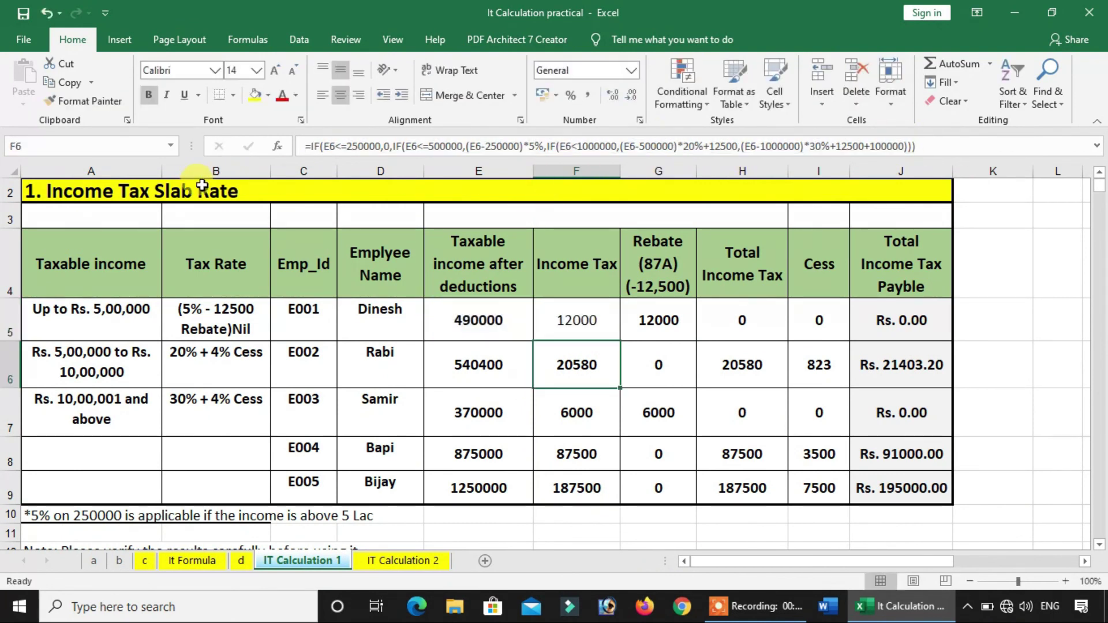
Compare the slab-wise tax section on the IT Calculation 2 sheet with the Income Tax formula in F8 on IT Calculation 1
{"action": "left_click", "coordinate": [725, 430]}
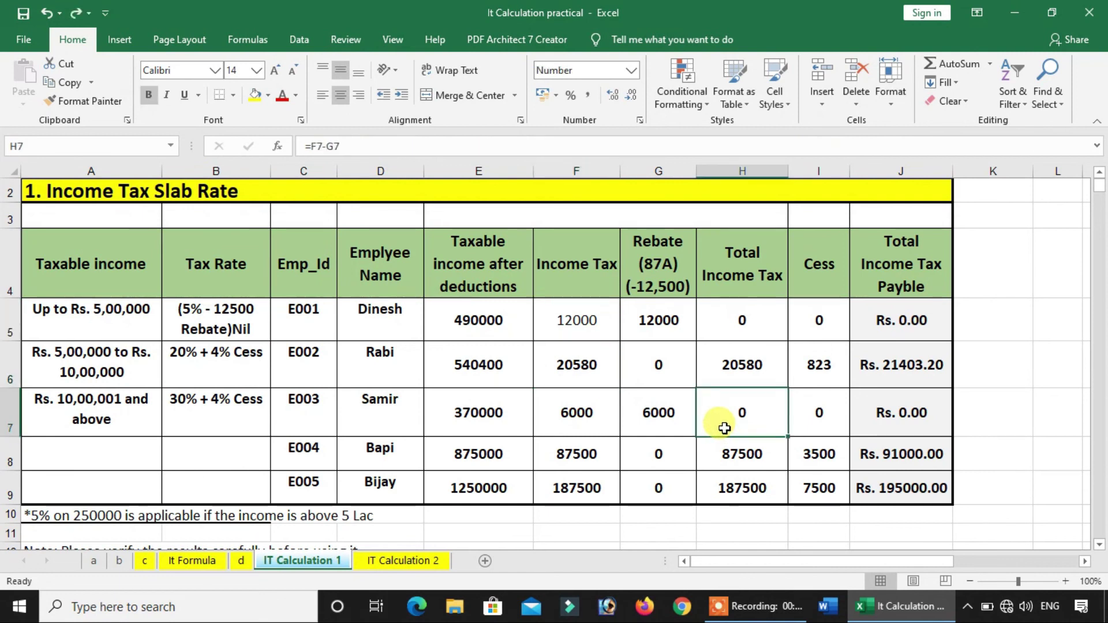
{"action": "key", "text": "ctrl+Page_Down"}
{"action": "left_click", "coordinate": [724, 430]}
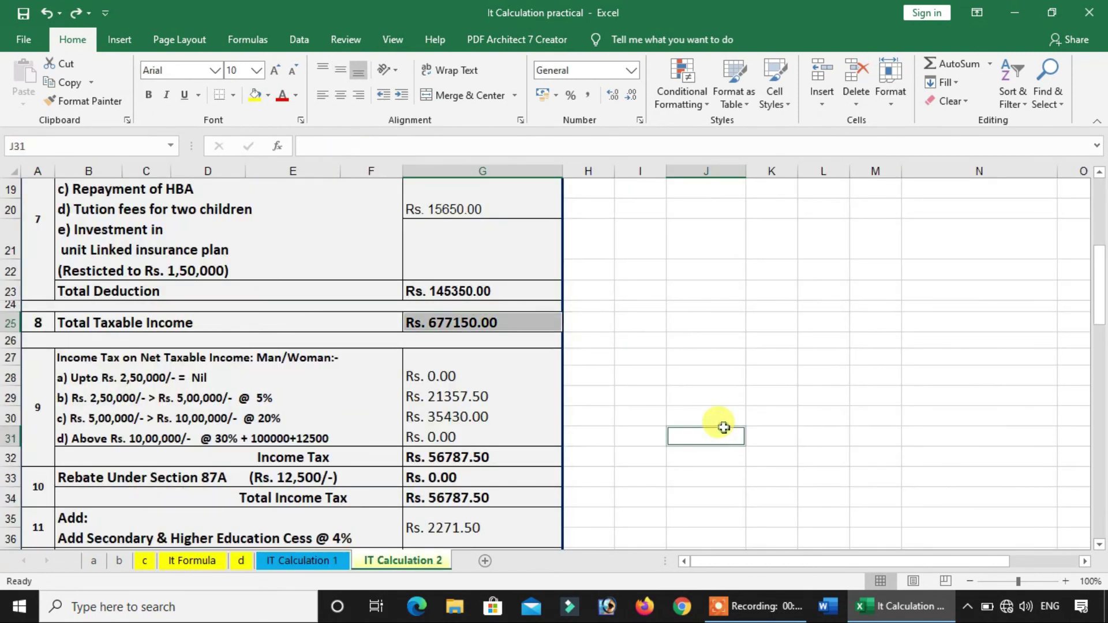
{"action": "left_click", "coordinate": [331, 553]}
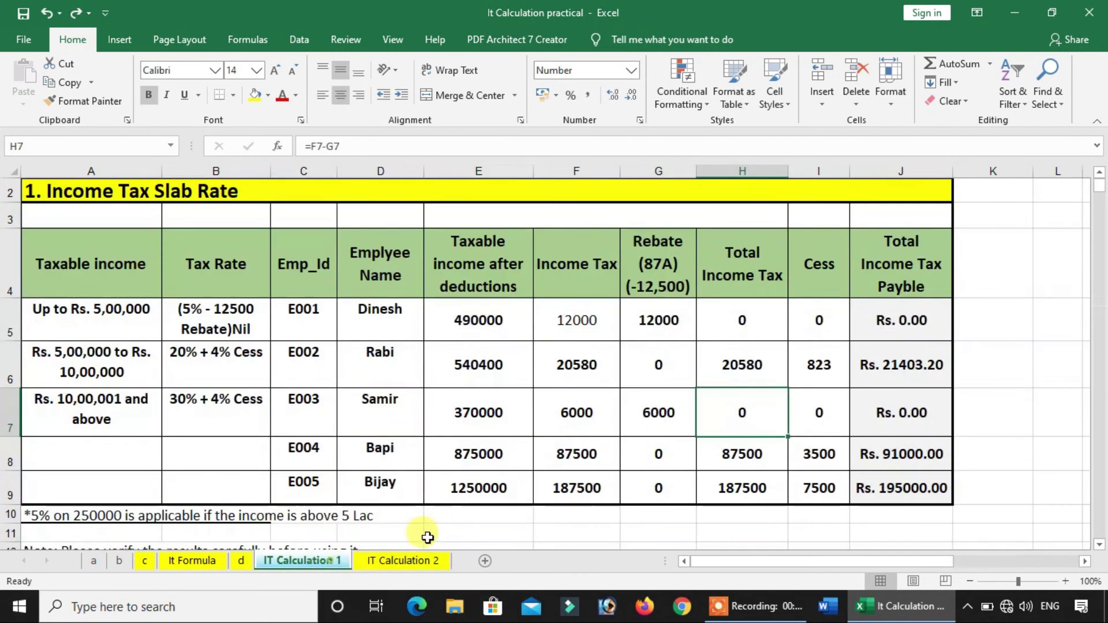
{"action": "left_click", "coordinate": [554, 453]}
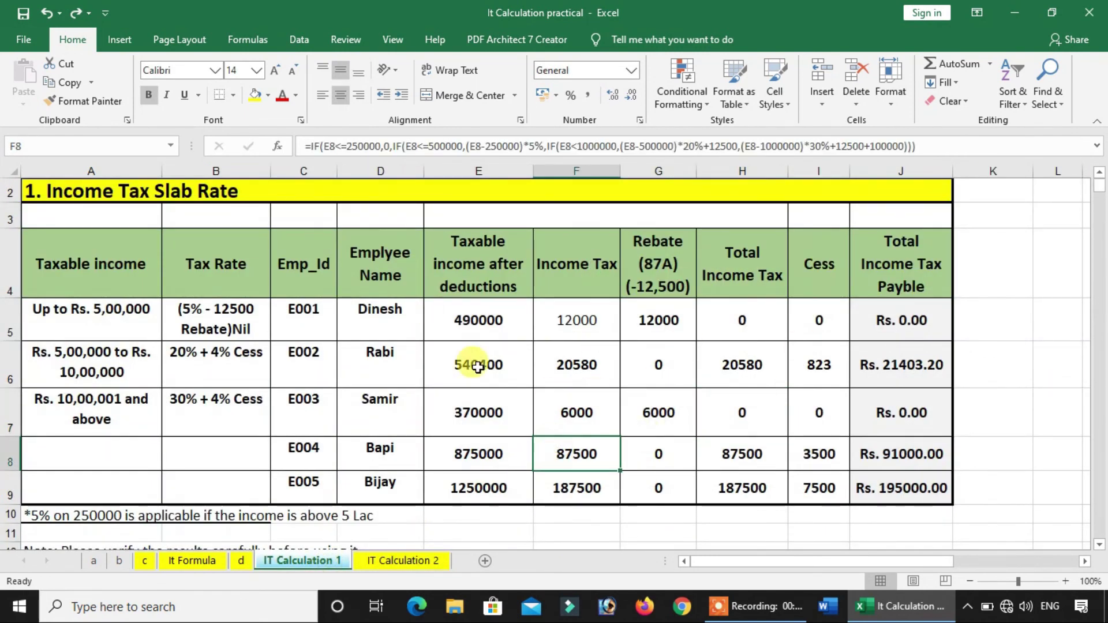